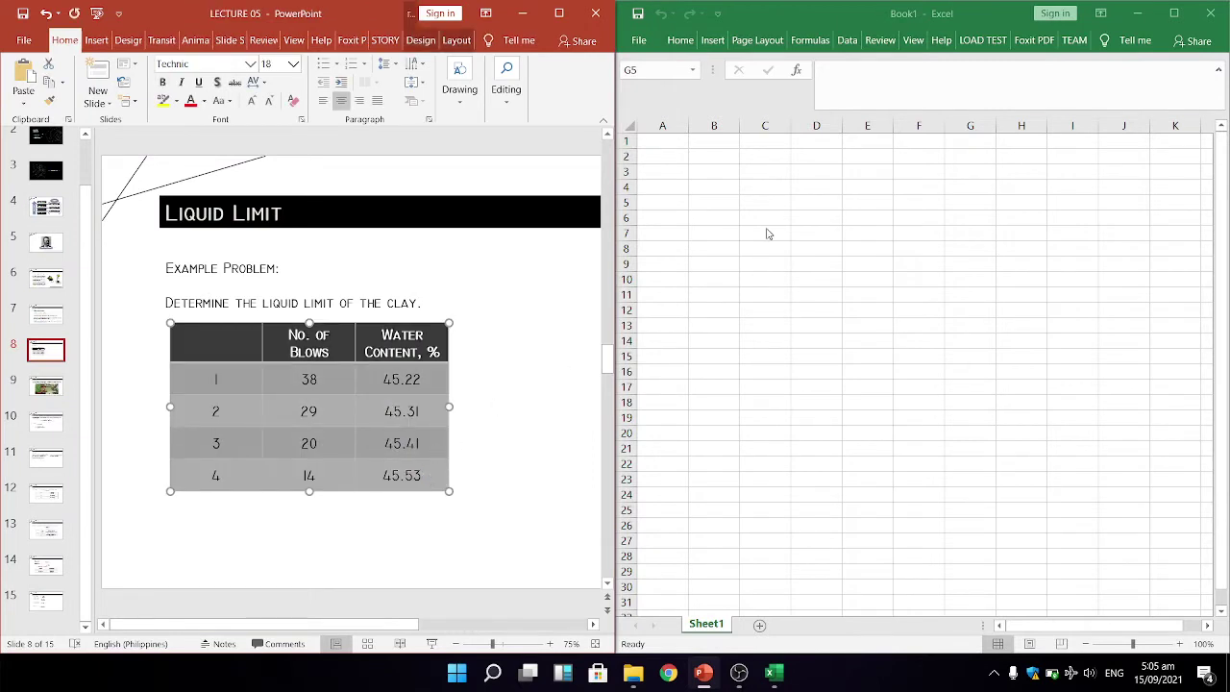
# Step: Paste the copied liquid limit table into the Excel sheet at A2 with destination formatting, and fit columns B and C to their contents
pyautogui.click(676, 155)
pyautogui.rightClick(681, 153)
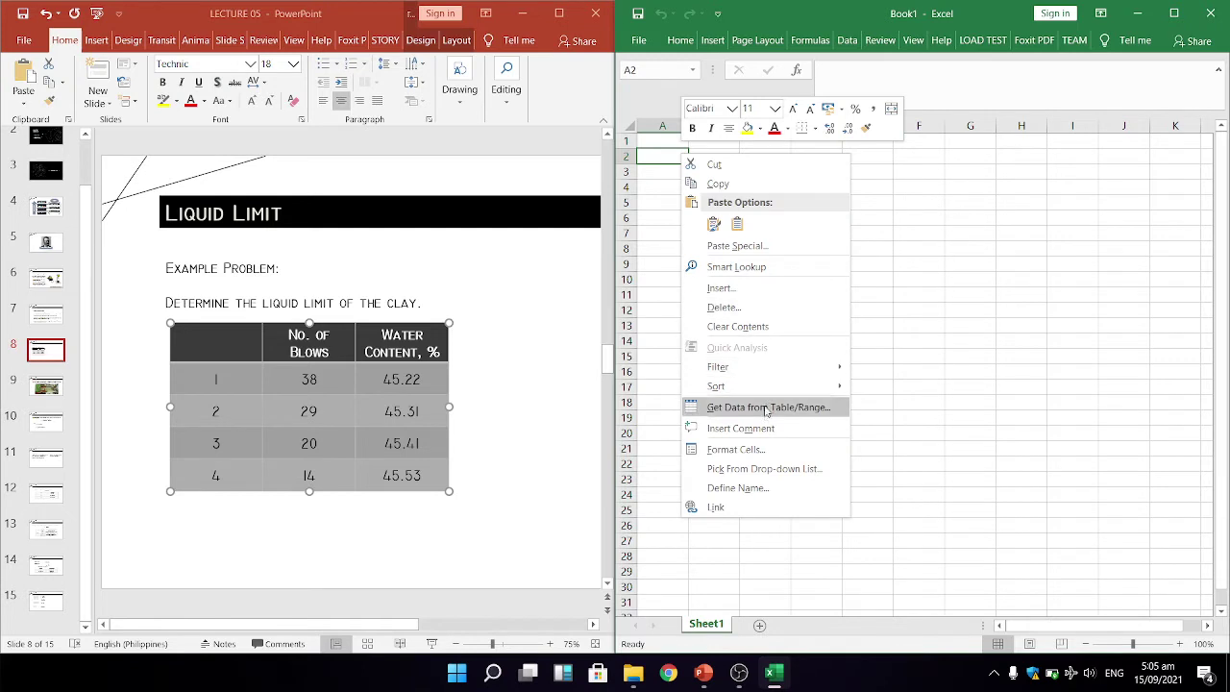
pyautogui.click(737, 223)
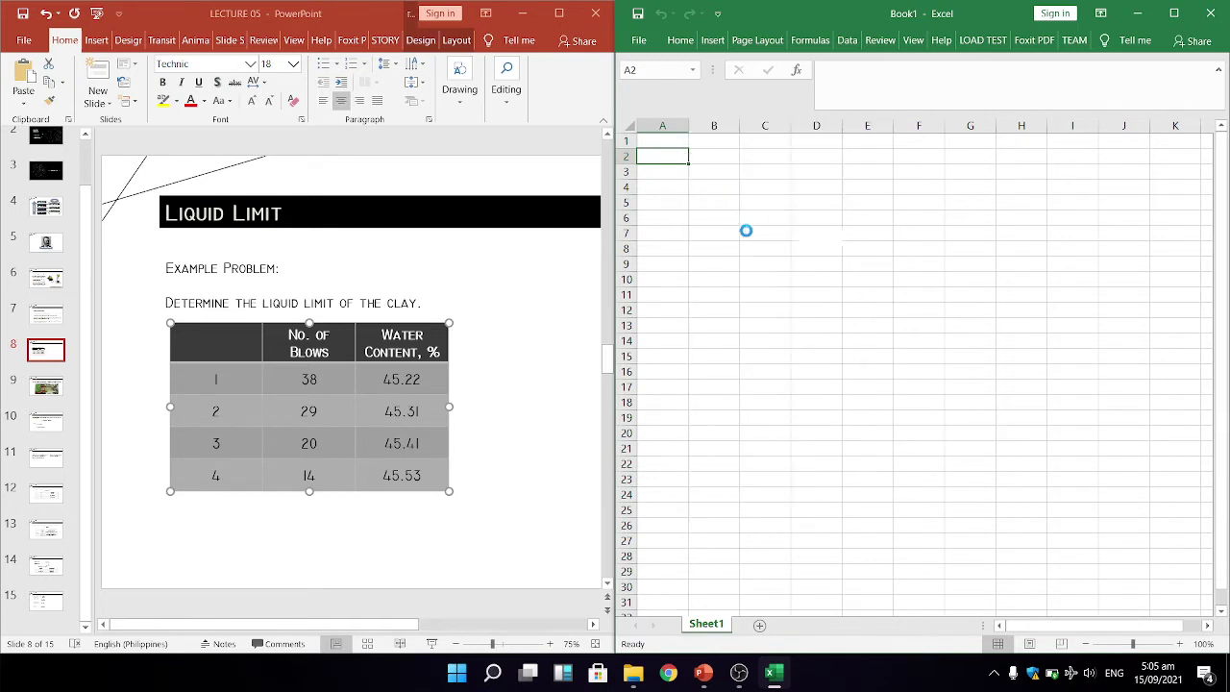
pyautogui.doubleClick(738, 120)
pyautogui.doubleClick(809, 123)
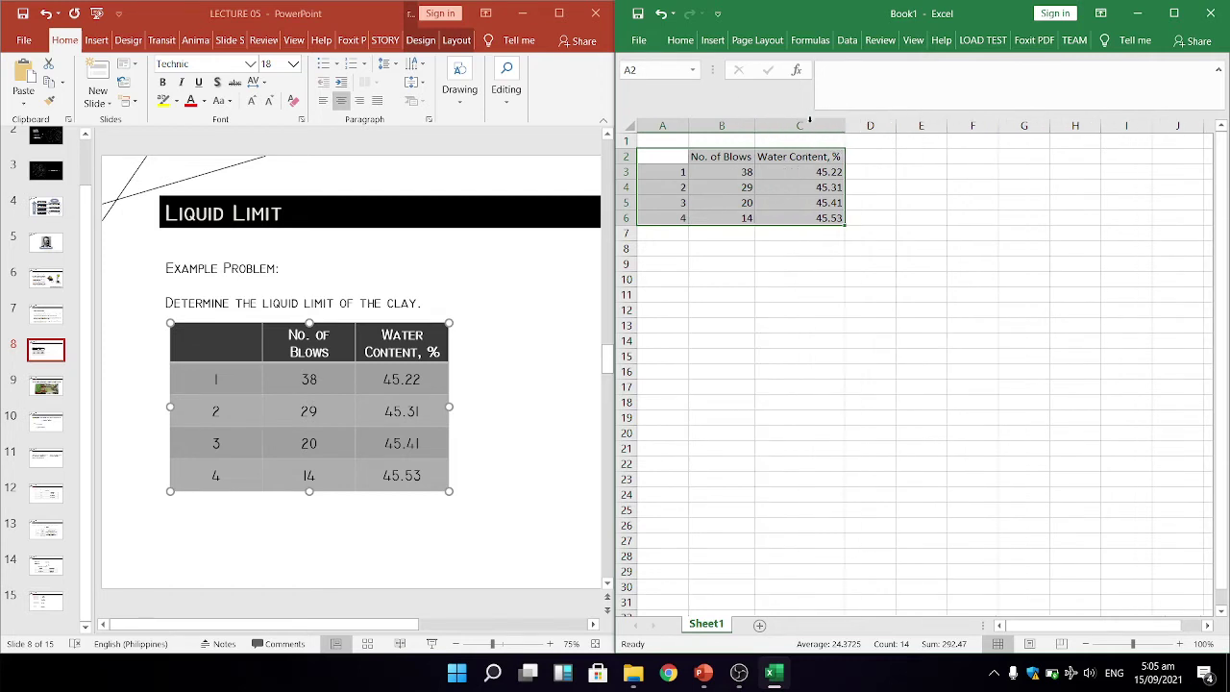
# Step: Centre-align the contents of all cells in the sheet and maximise the Excel window
pyautogui.click(878, 299)
pyautogui.hotkey('ctrl', 'a')
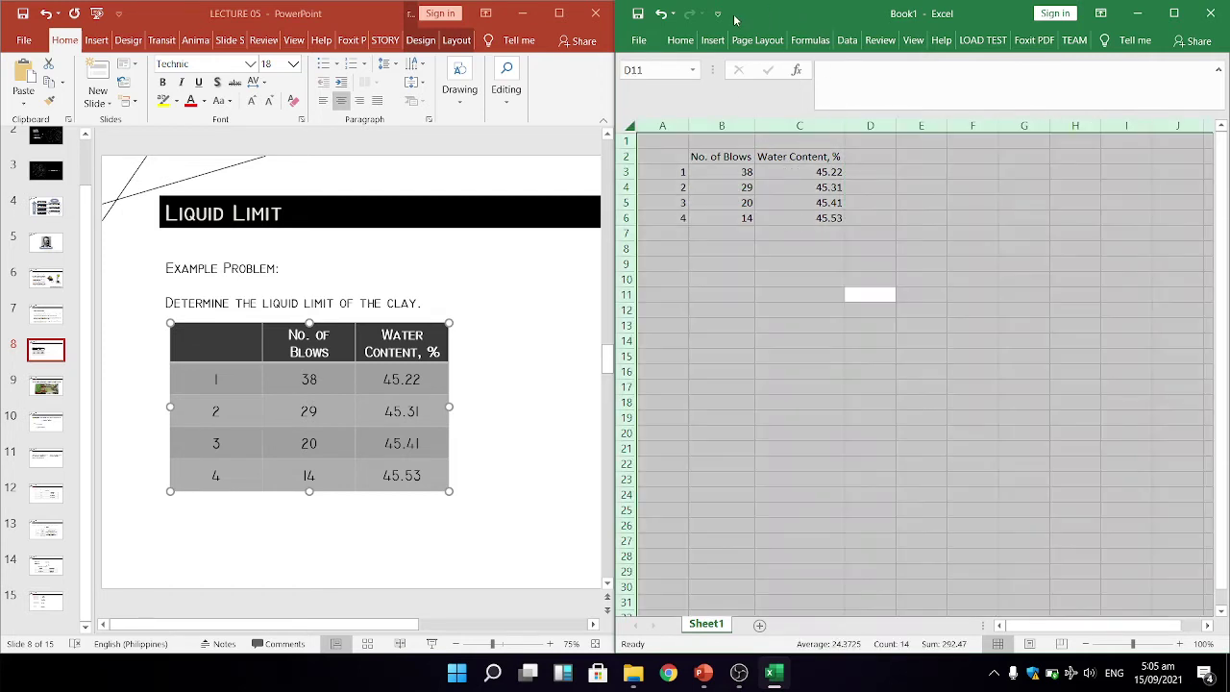
pyautogui.click(679, 41)
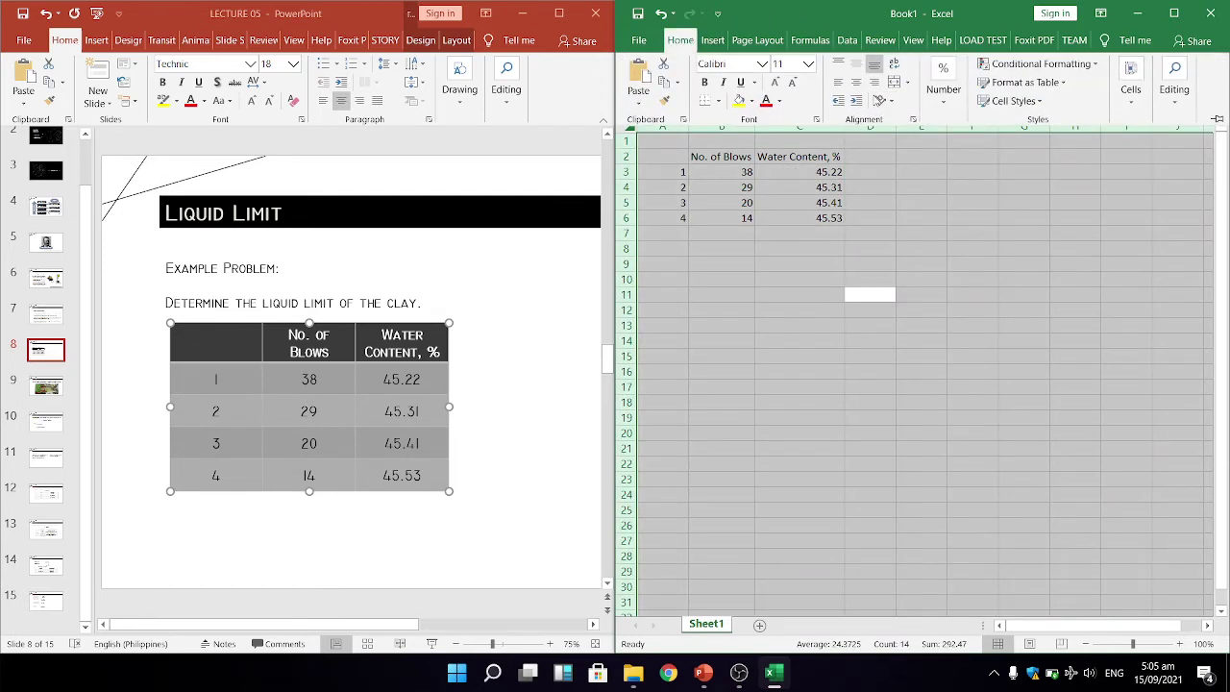
pyautogui.click(849, 73)
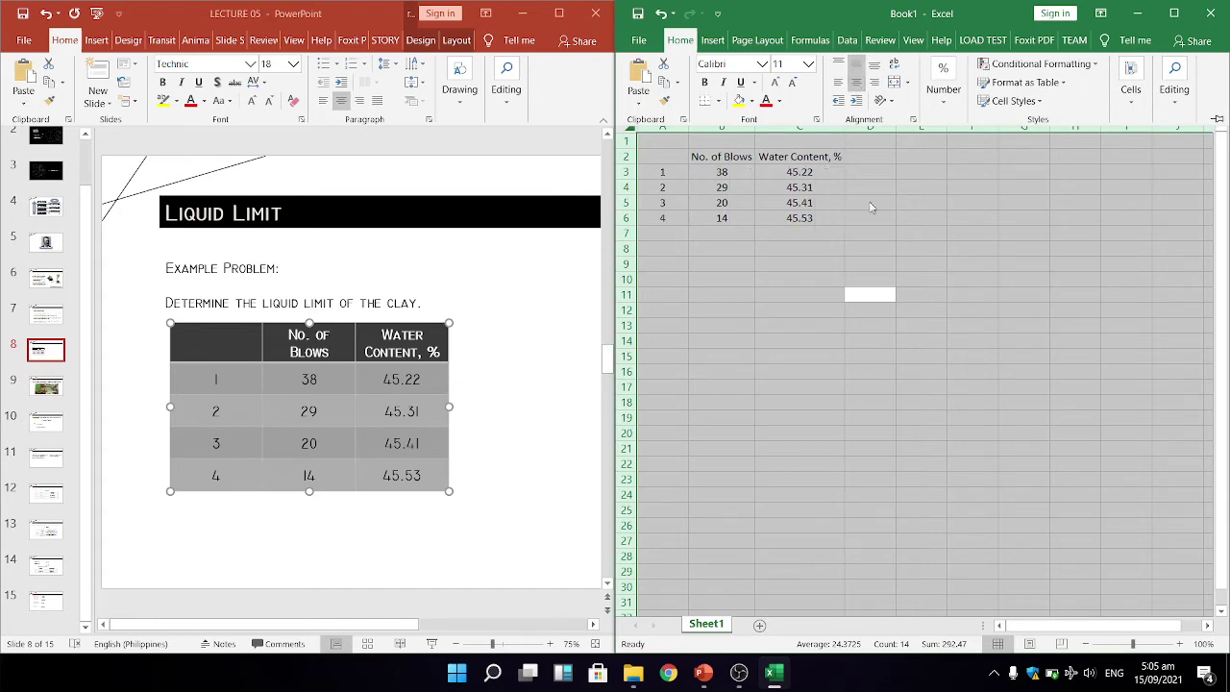
pyautogui.click(1176, 11)
pyautogui.click(735, 310)
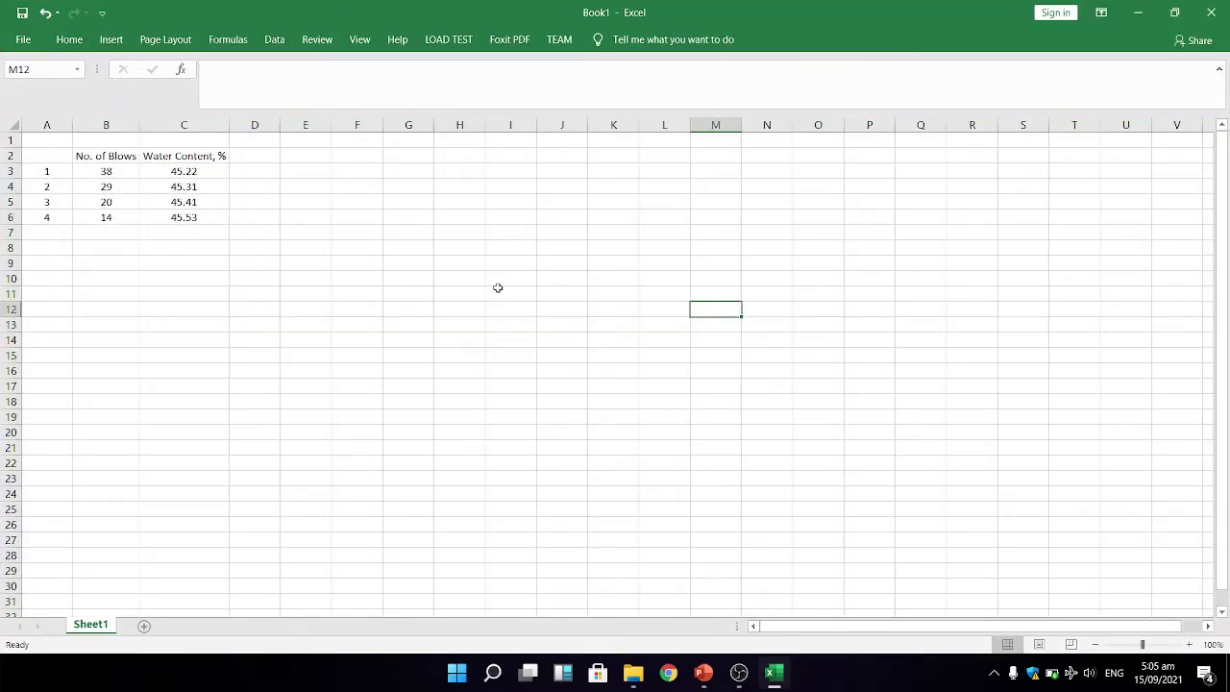
# Step: Insert a markers-only scatter chart from the data in B3:C6 and enlarge it beside the table
pyautogui.click(314, 249)
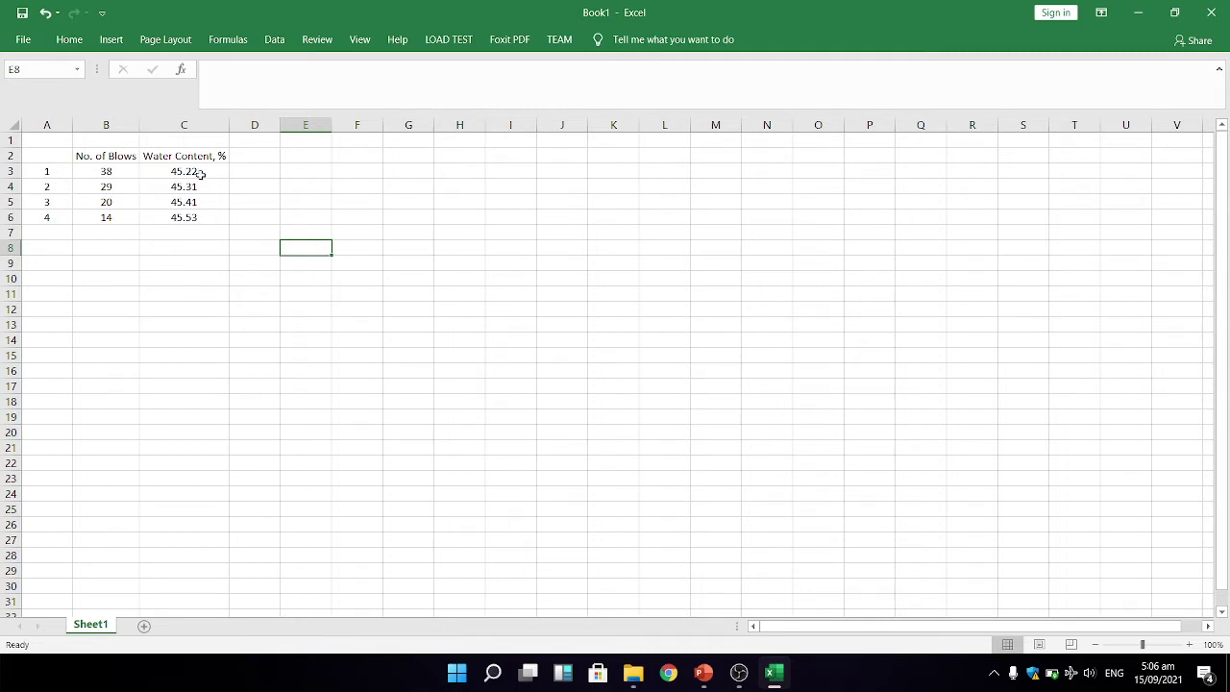
pyautogui.moveTo(284, 225); pyautogui.dragTo(254, 230)
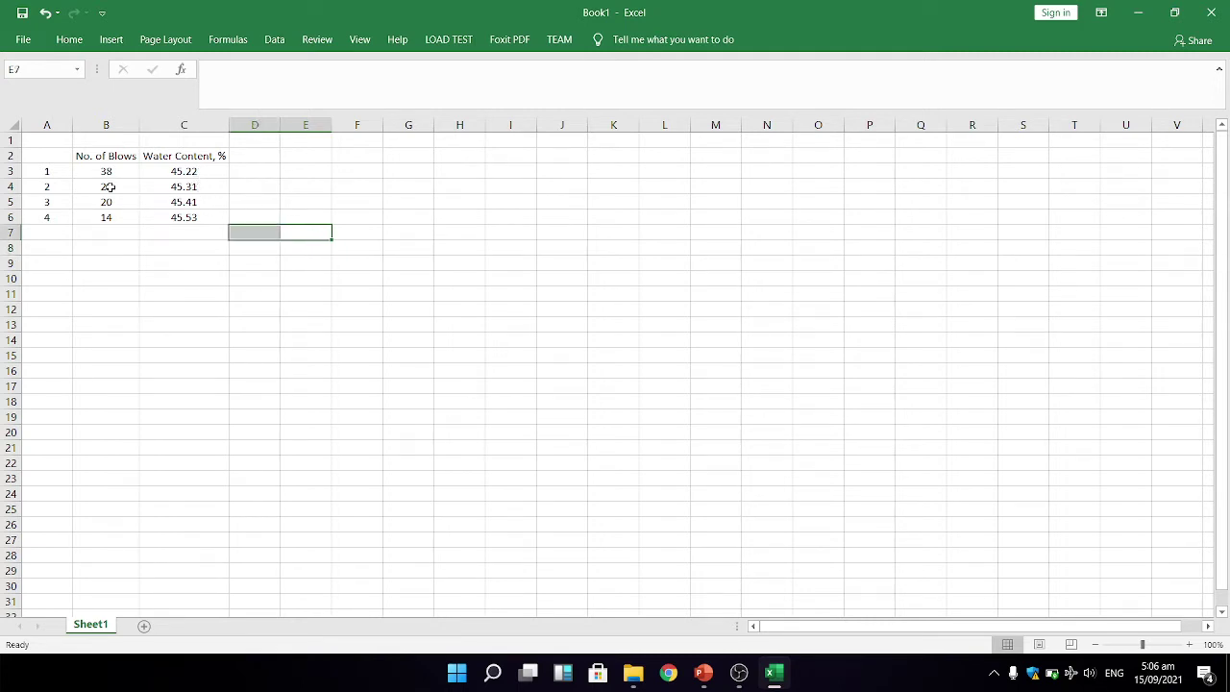
pyautogui.click(104, 172)
pyautogui.moveTo(95, 170); pyautogui.dragTo(197, 216)
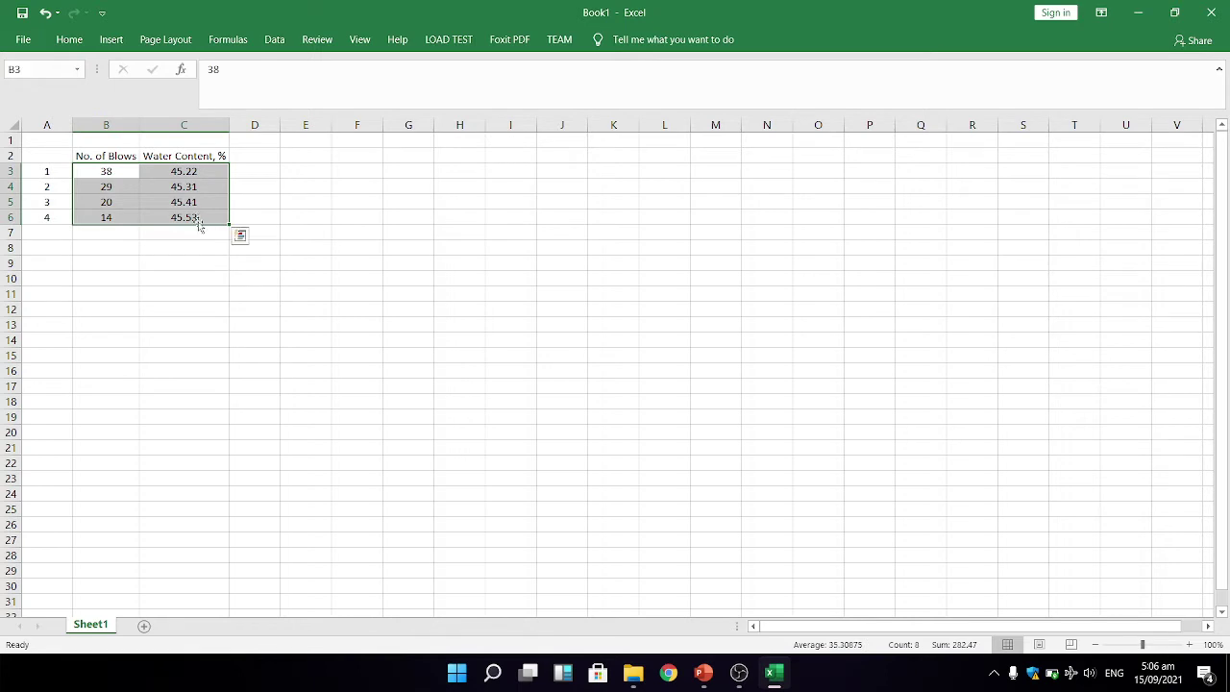
pyautogui.click(112, 41)
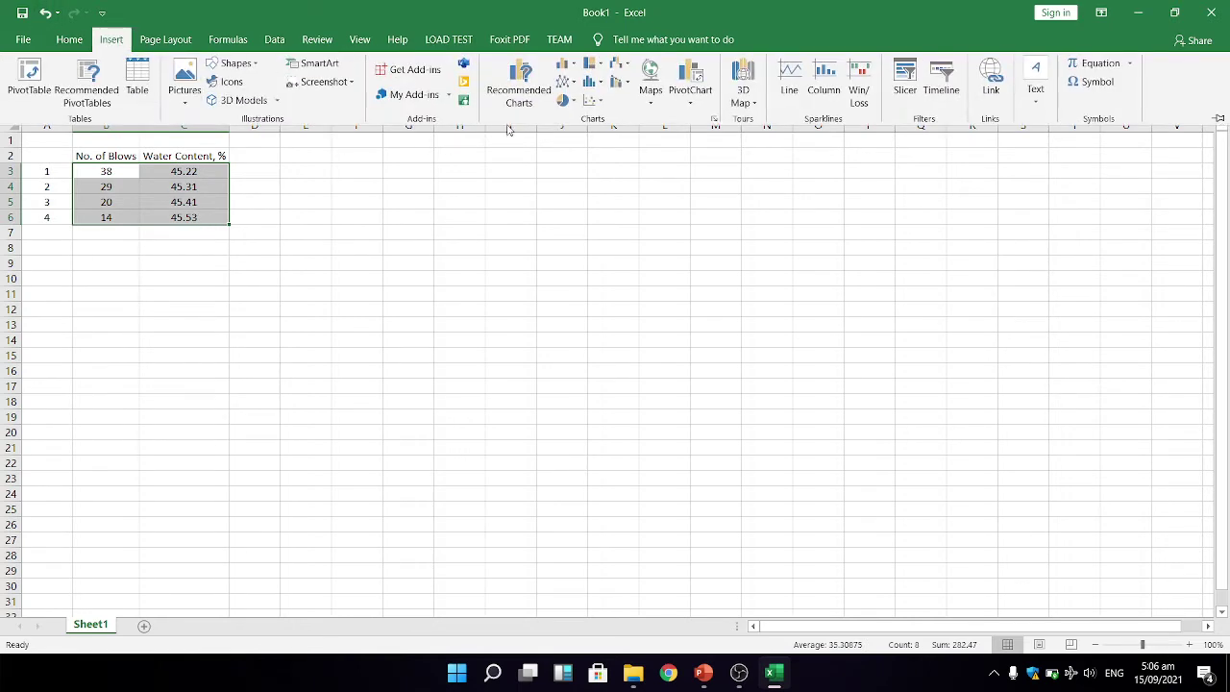
pyautogui.click(598, 101)
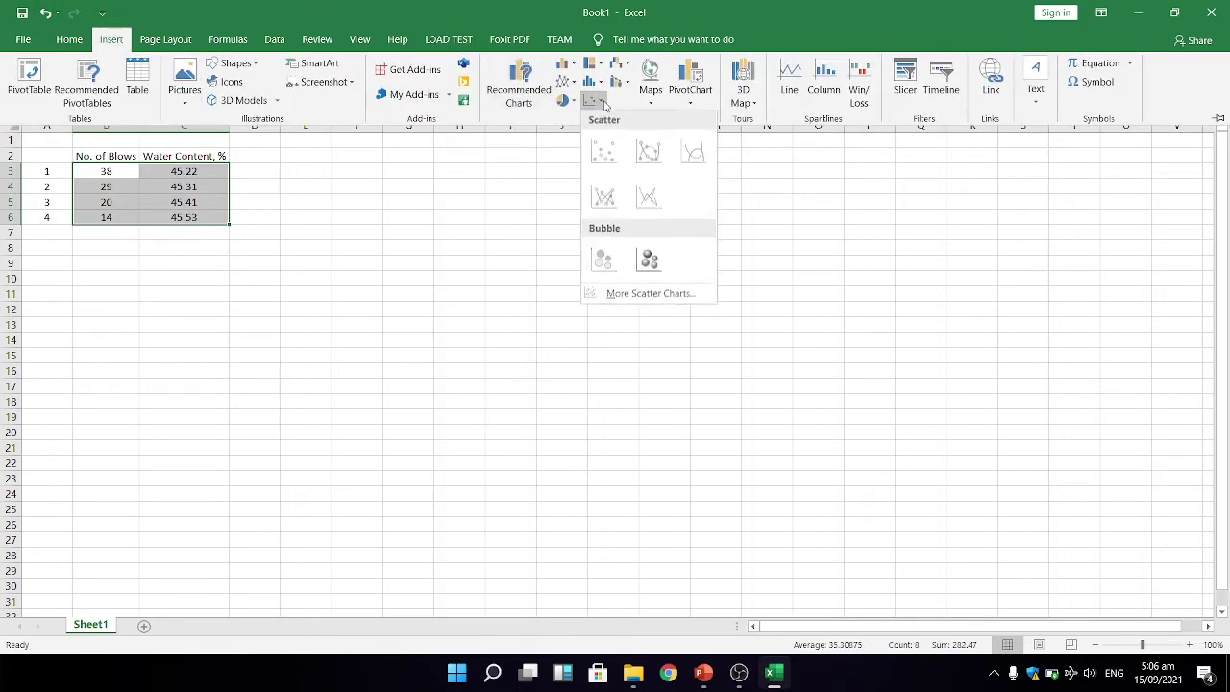
pyautogui.click(602, 153)
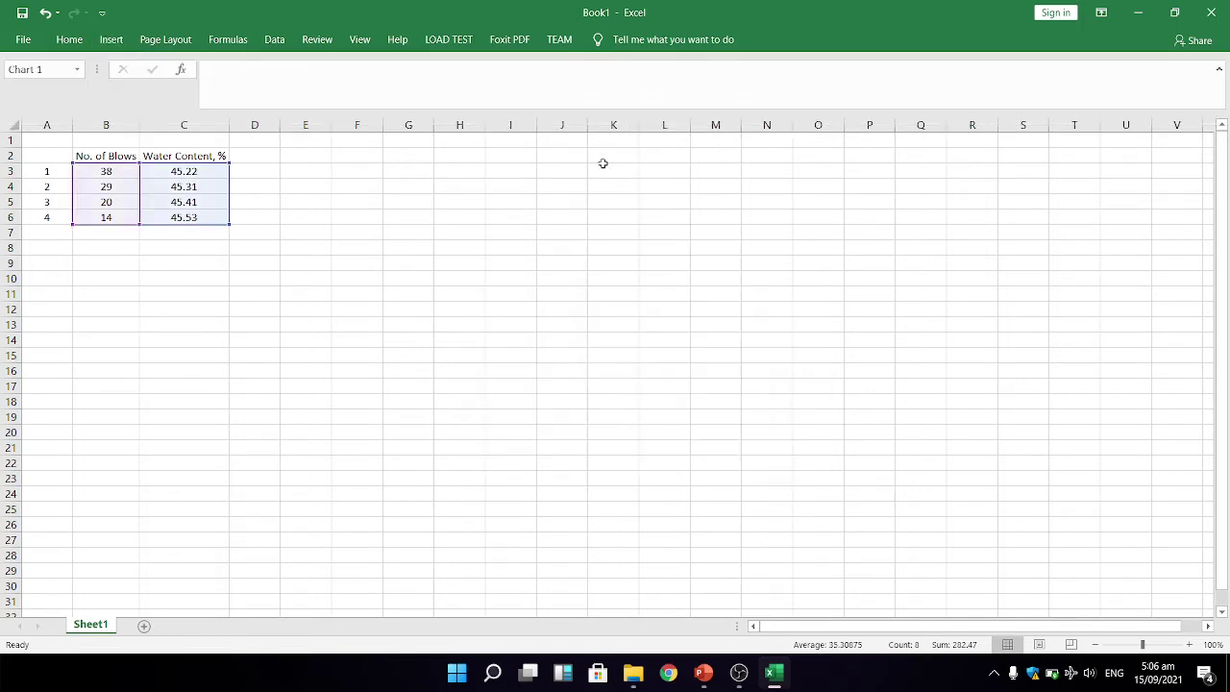
pyautogui.moveTo(577, 270); pyautogui.dragTo(468, 152)
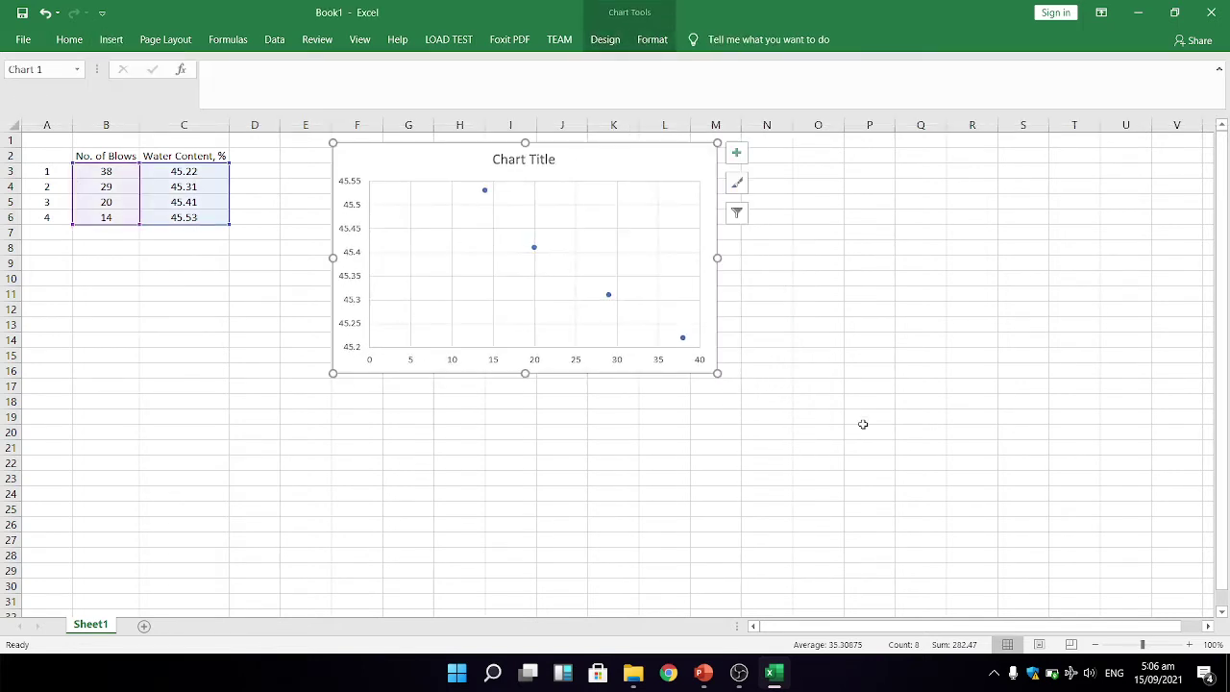
pyautogui.moveTo(717, 373); pyautogui.dragTo(914, 456)
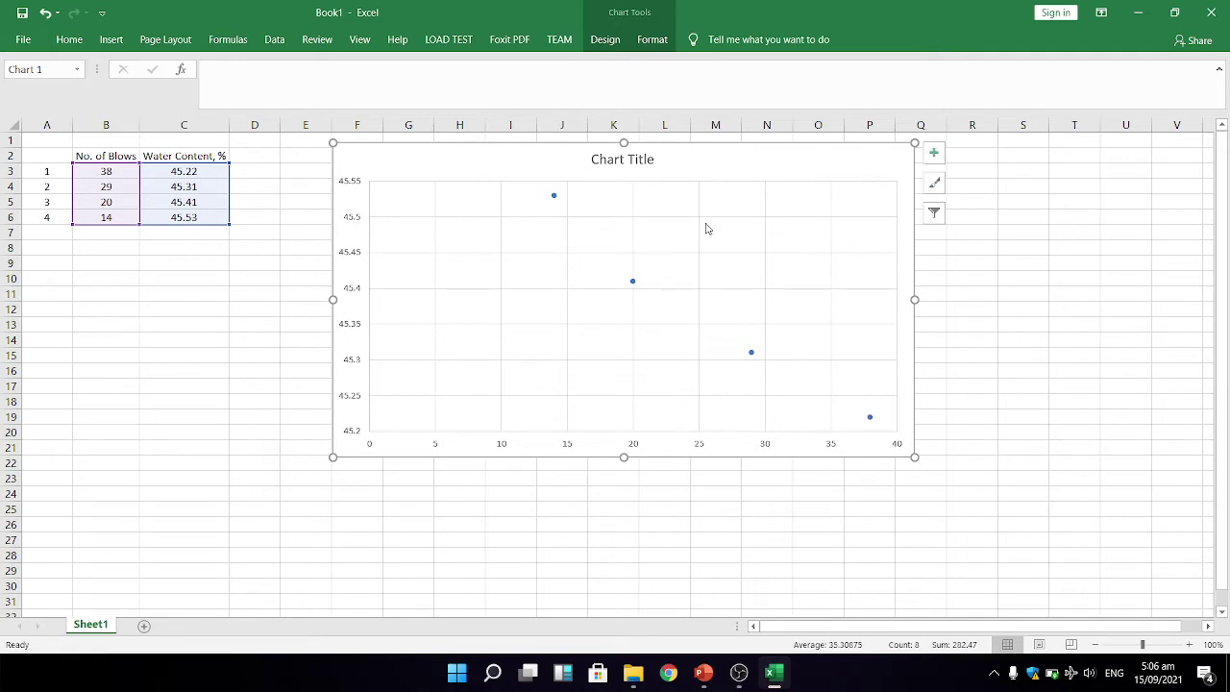
# Step: Change the chart title to "Liquid Limit Calculation"
pyautogui.doubleClick(627, 160)
pyautogui.tripleClick(626, 160)
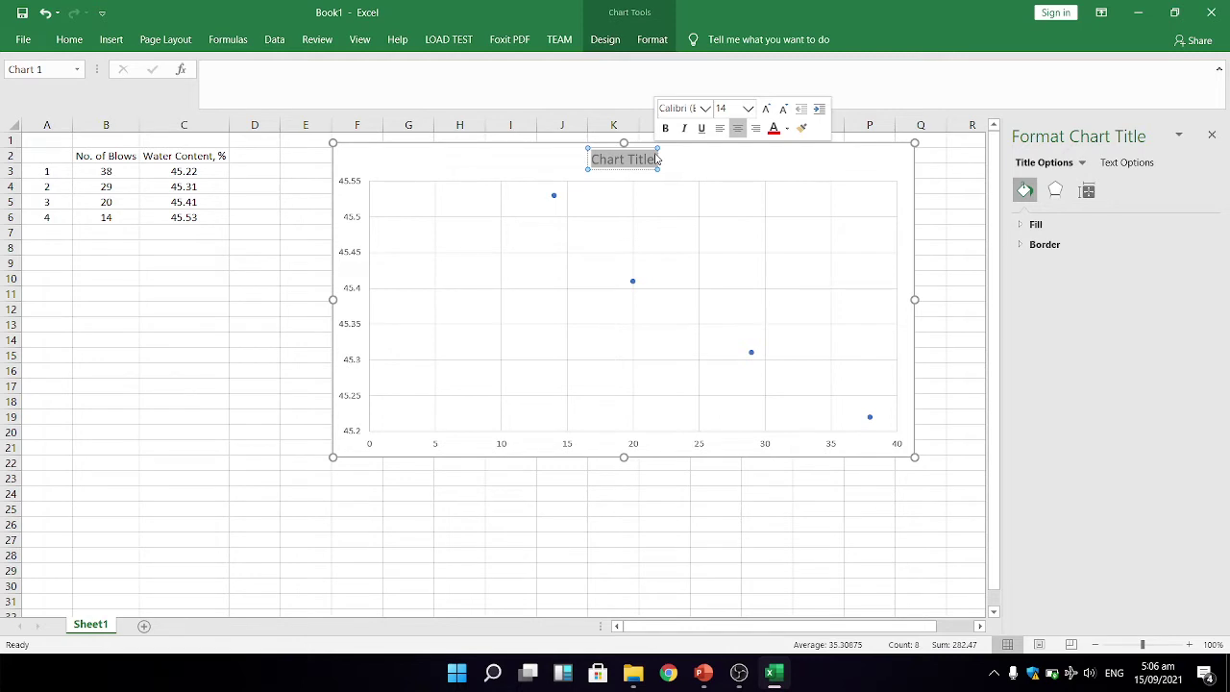
pyautogui.write('Liqui')
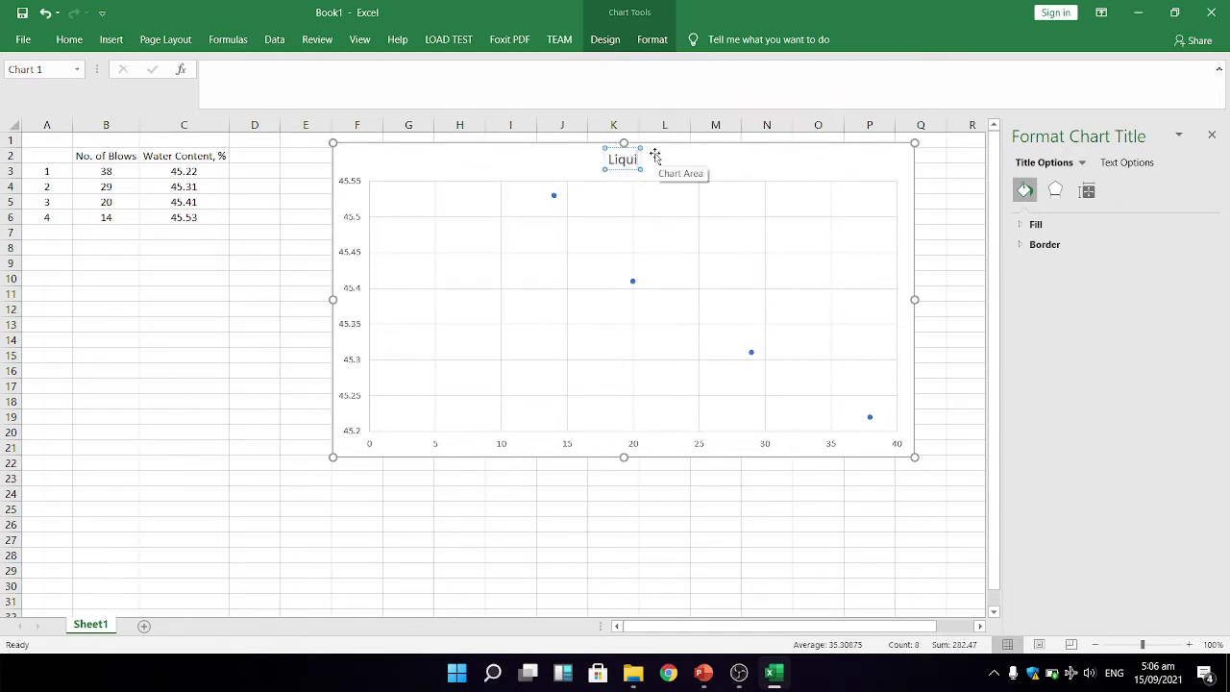
pyautogui.write('d Lim')
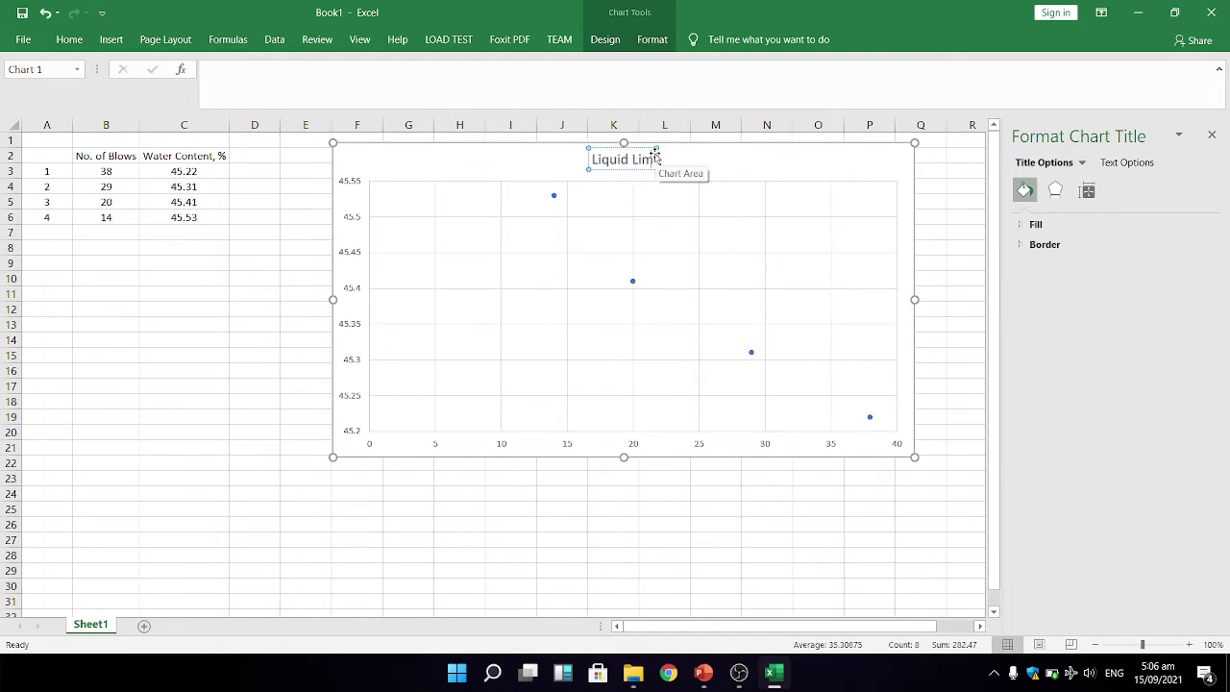
pyautogui.write('it Calculation')
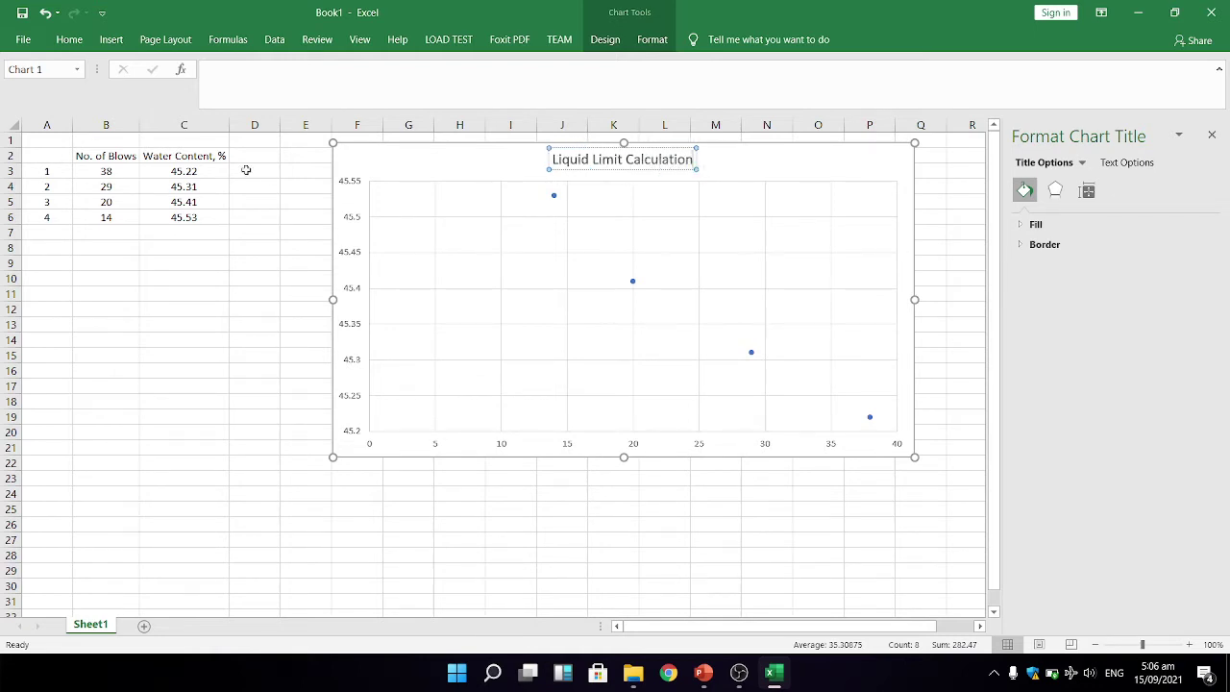
# Step: Add primary horizontal and primary vertical axis titles to the scatter chart
pyautogui.click(652, 39)
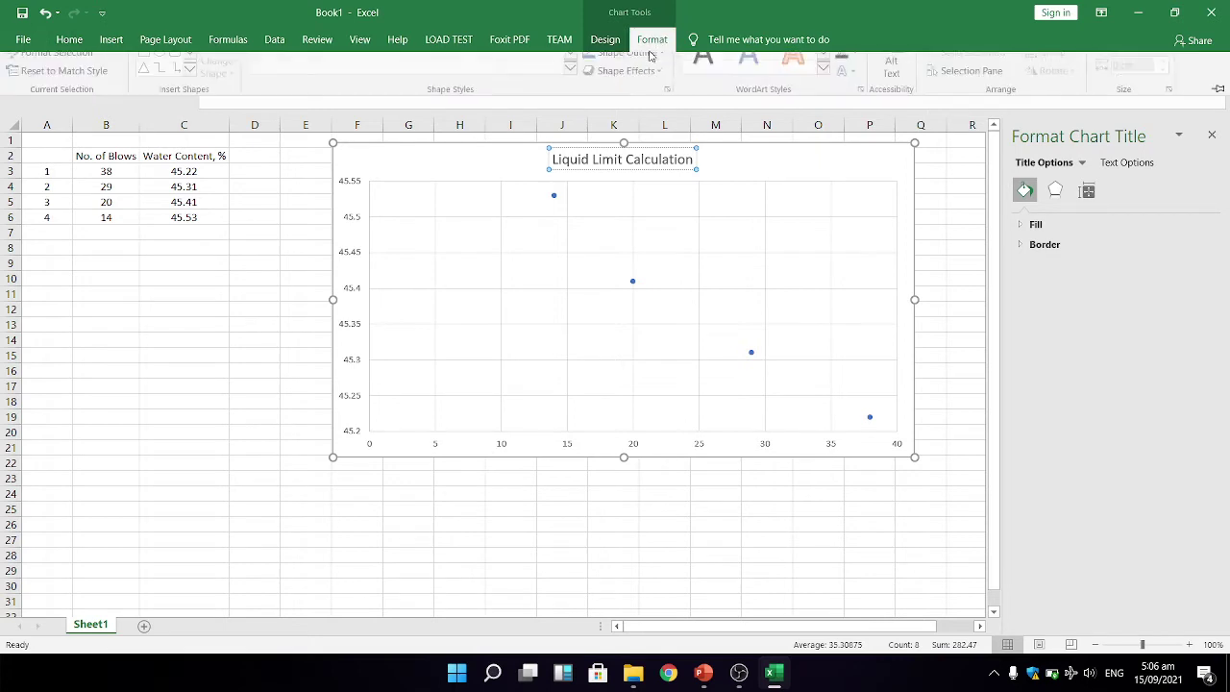
pyautogui.click(600, 40)
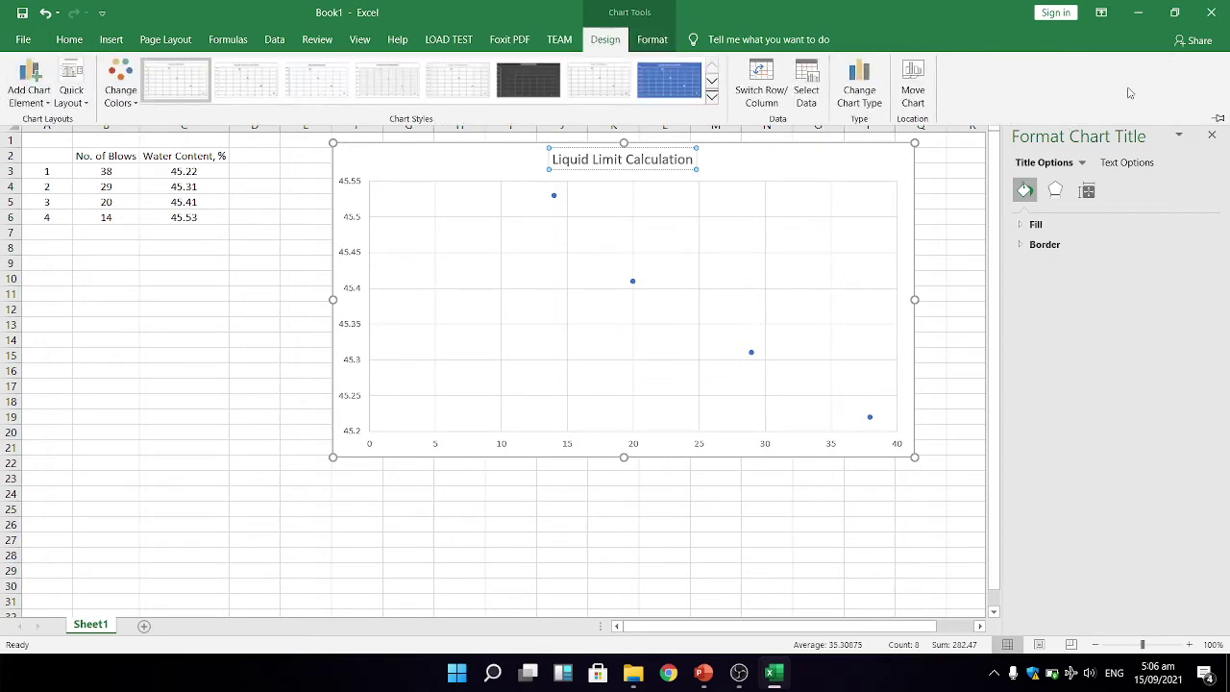
pyautogui.hotkey('ctrl', 'F1')
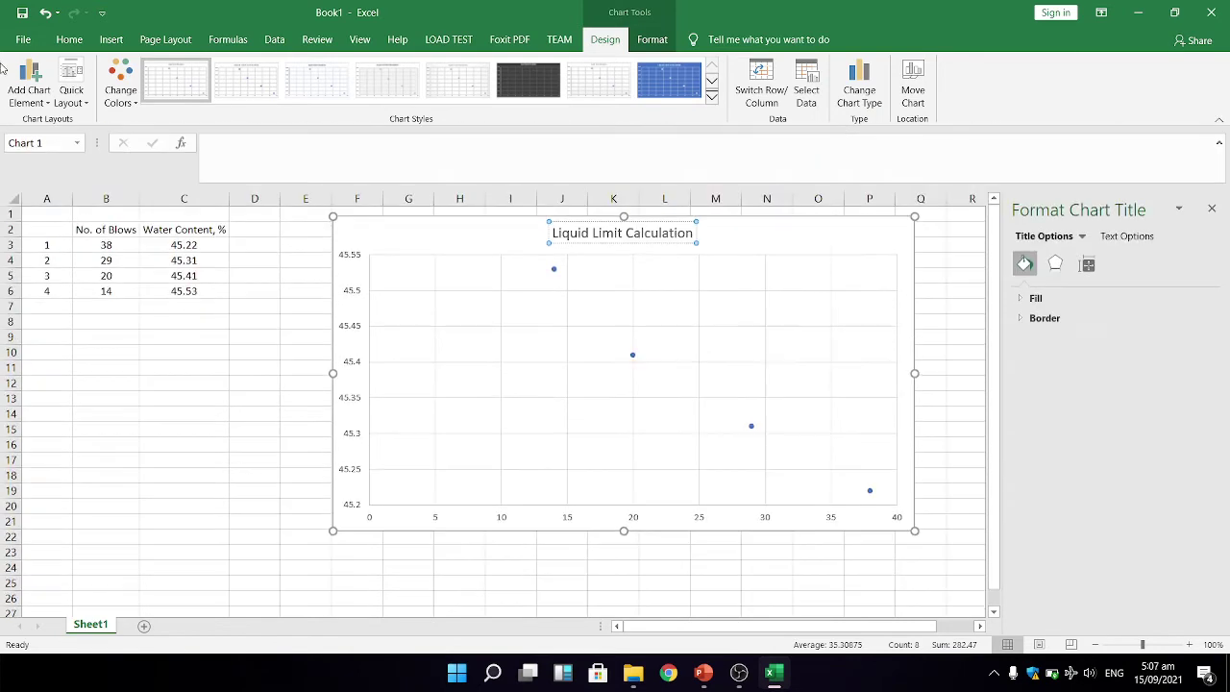
pyautogui.click(29, 91)
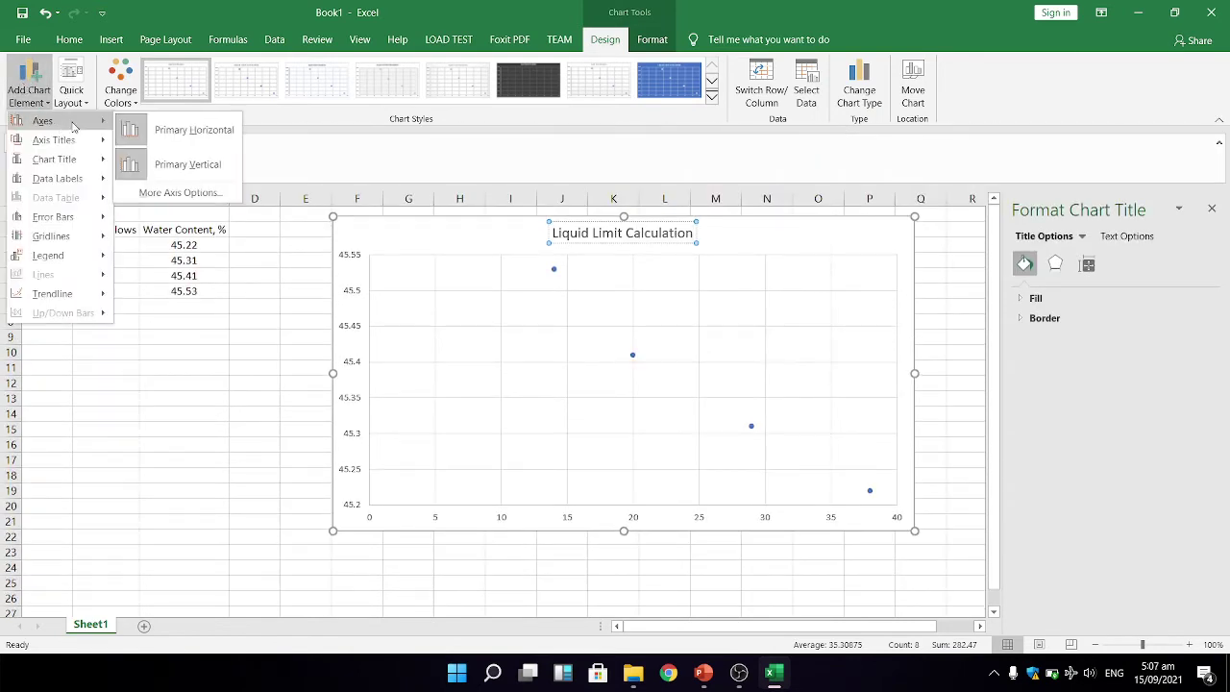
pyautogui.moveTo(87, 146)
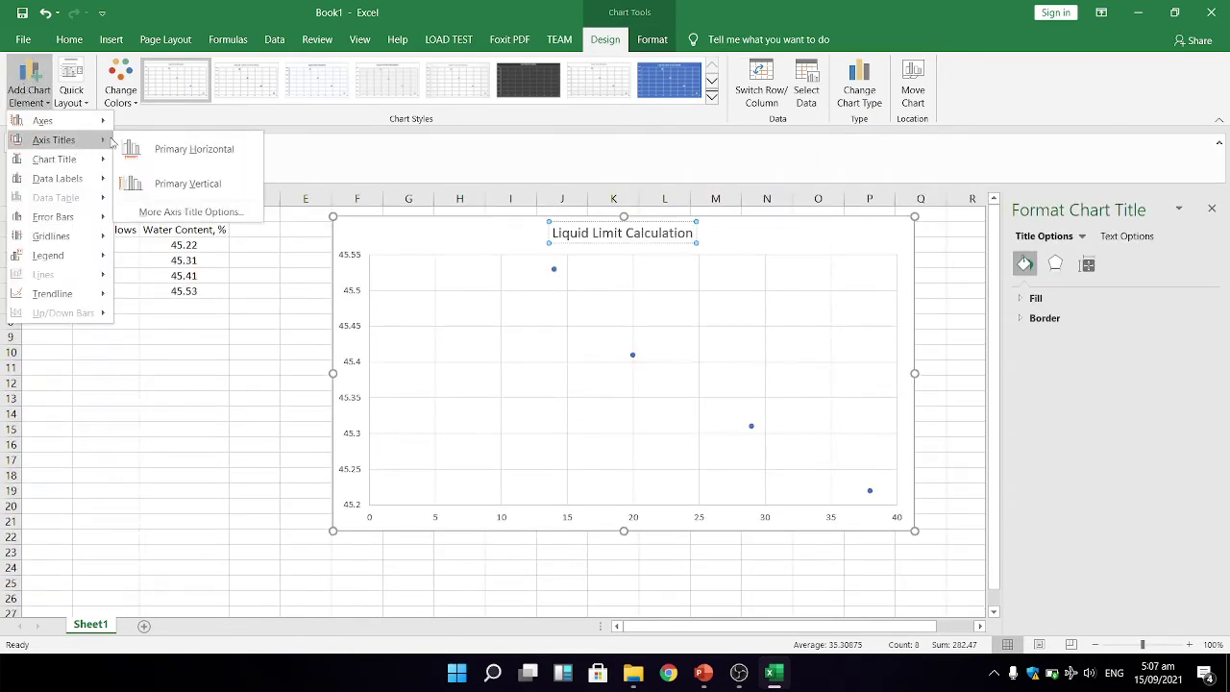
pyautogui.click(194, 149)
pyautogui.click(31, 87)
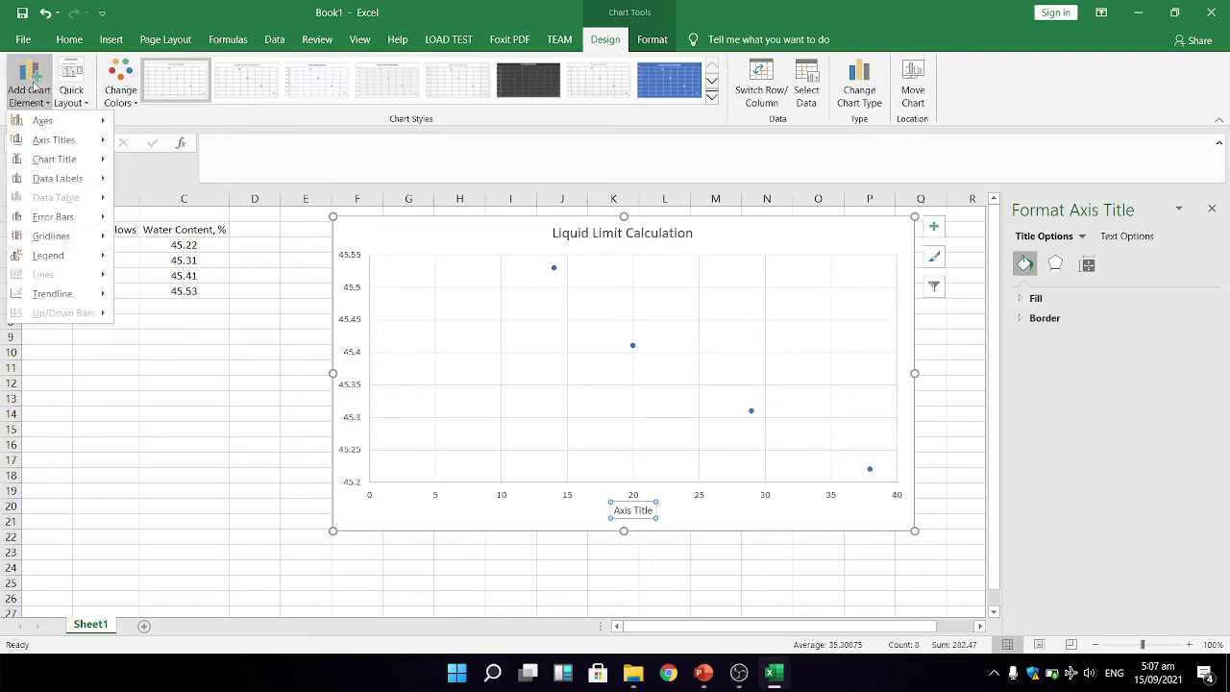
pyautogui.click(170, 191)
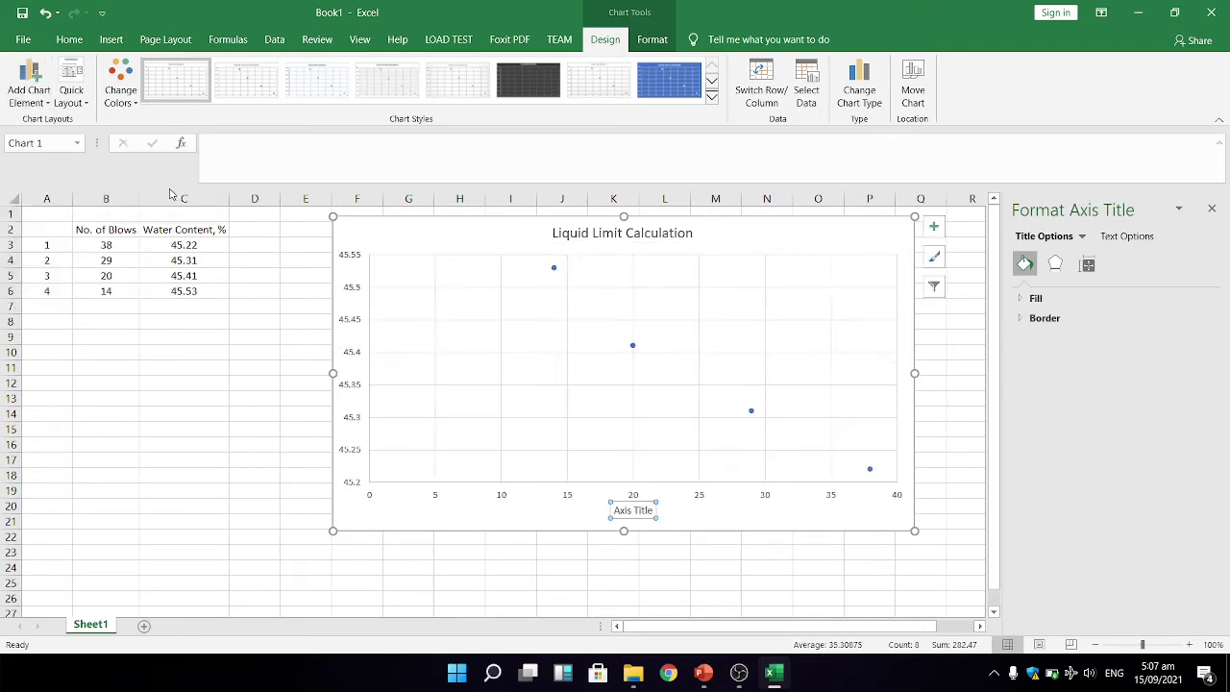
# Step: Replace the vertical axis title text with "Moisture Content, %"
pyautogui.doubleClick(353, 381)
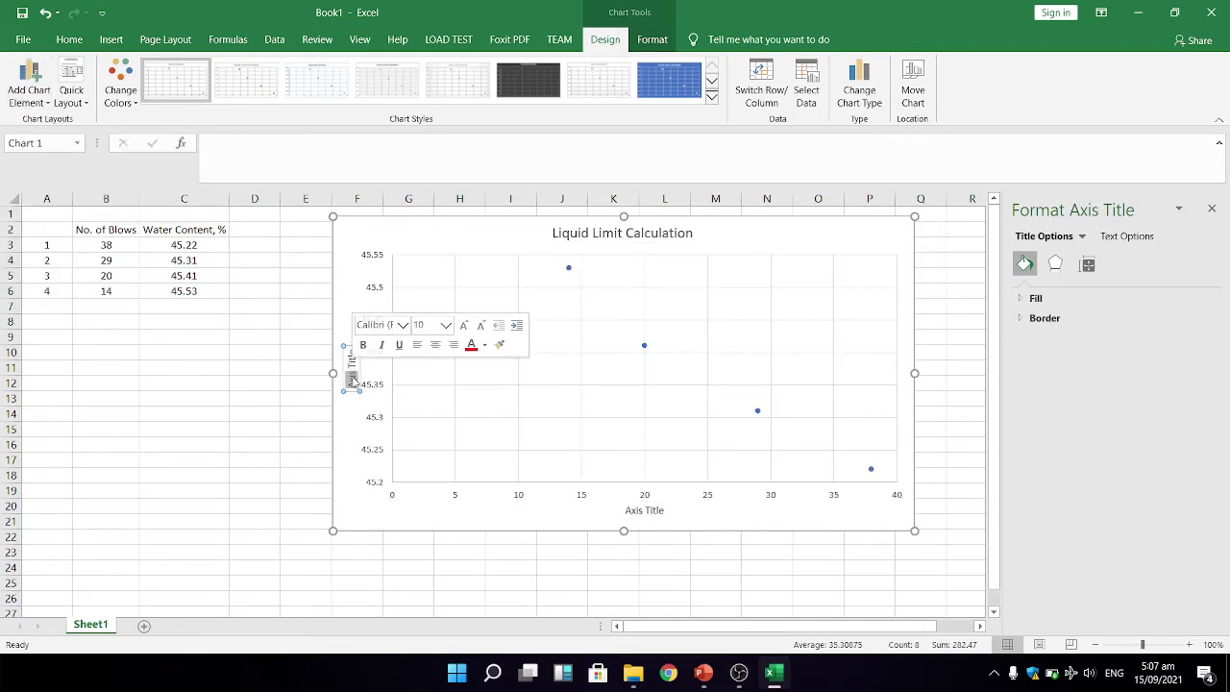
pyautogui.press('BackSpace')
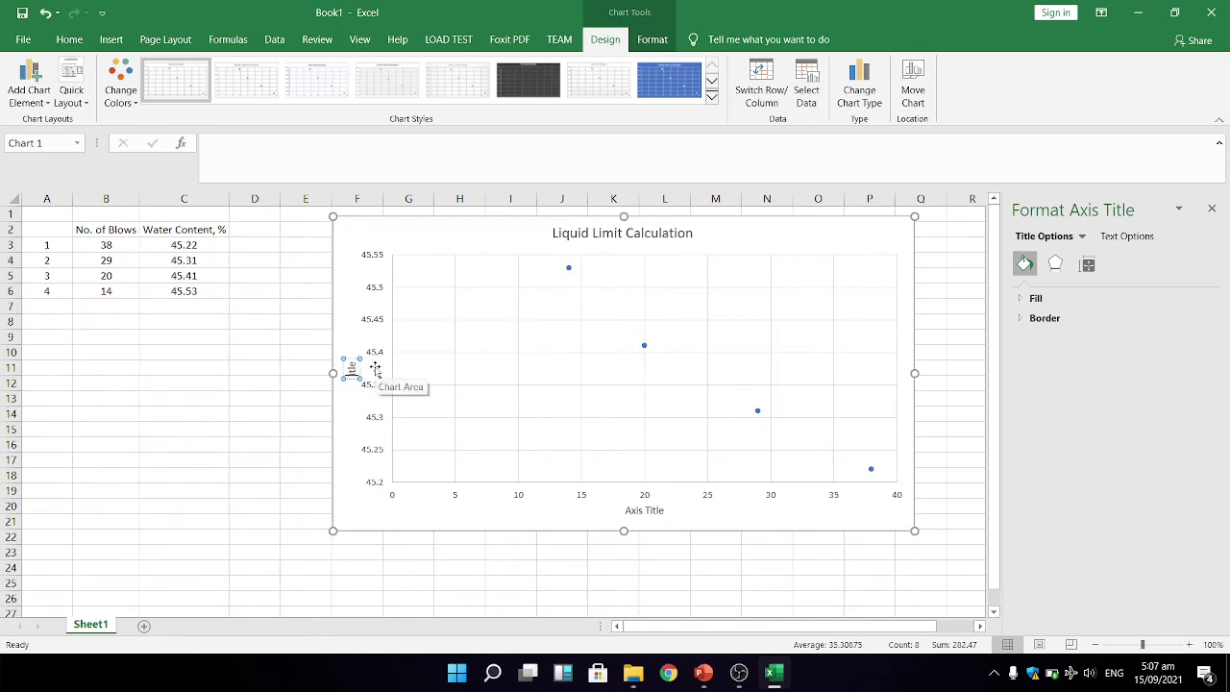
pyautogui.press('BackSpace')
pyautogui.press('BackSpace')
pyautogui.press('BackSpace')
pyautogui.press('BackSpace')
pyautogui.press('BackSpace')
pyautogui.write('Moisture Content')
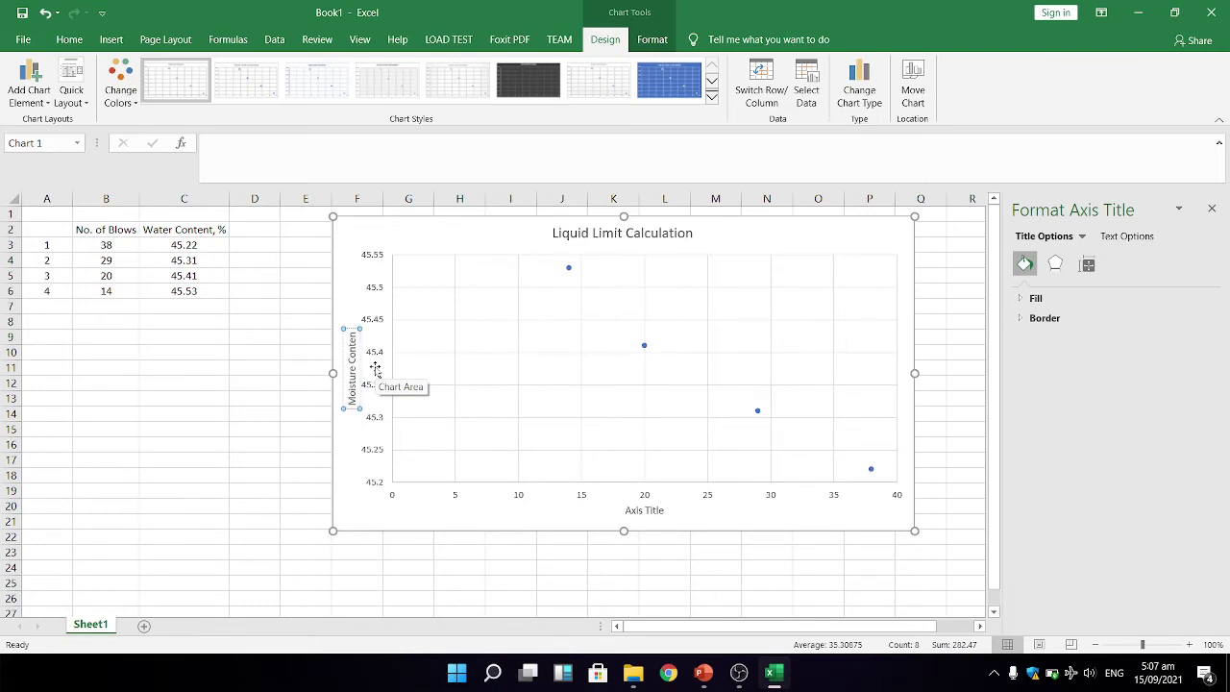
pyautogui.write(', %')
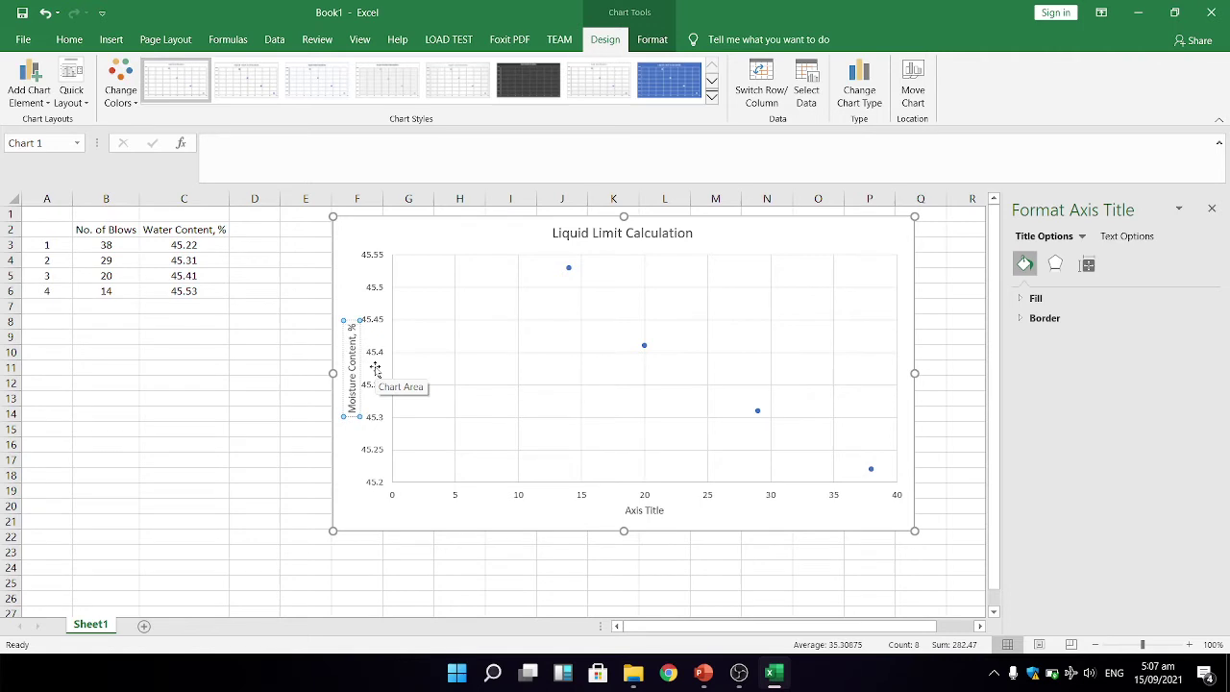
# Step: Replace the horizontal axis title text with "Number of Blows"
pyautogui.click(653, 511)
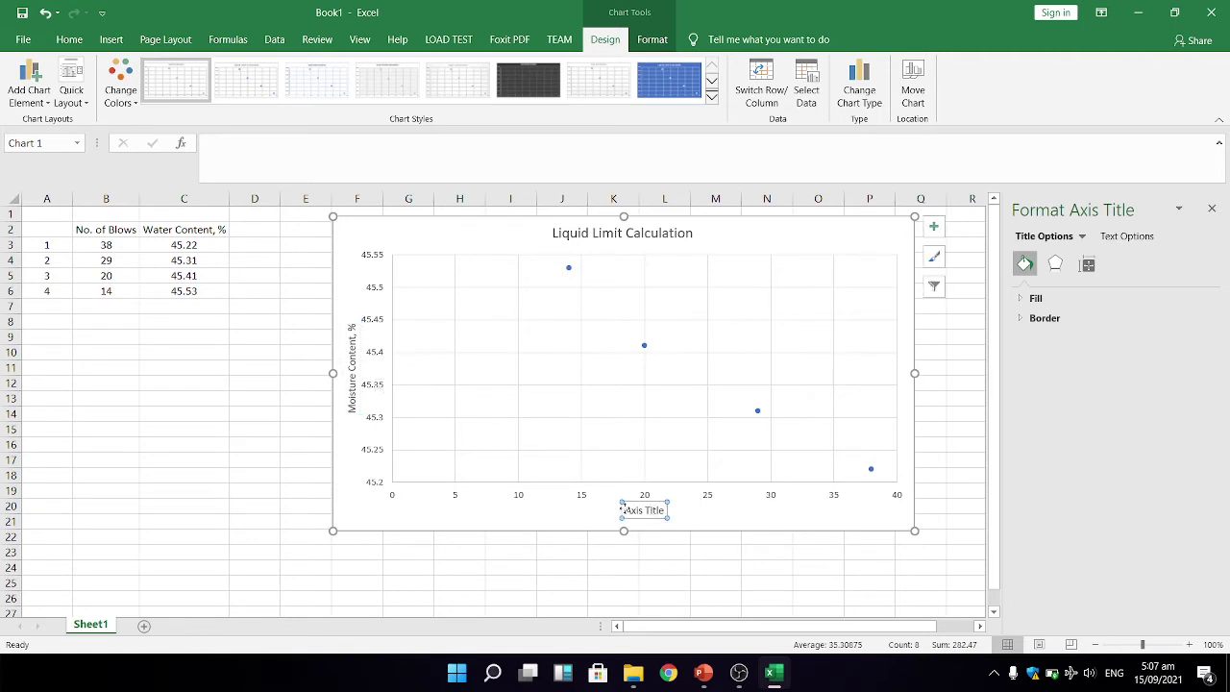
pyautogui.moveTo(628, 509); pyautogui.dragTo(667, 515)
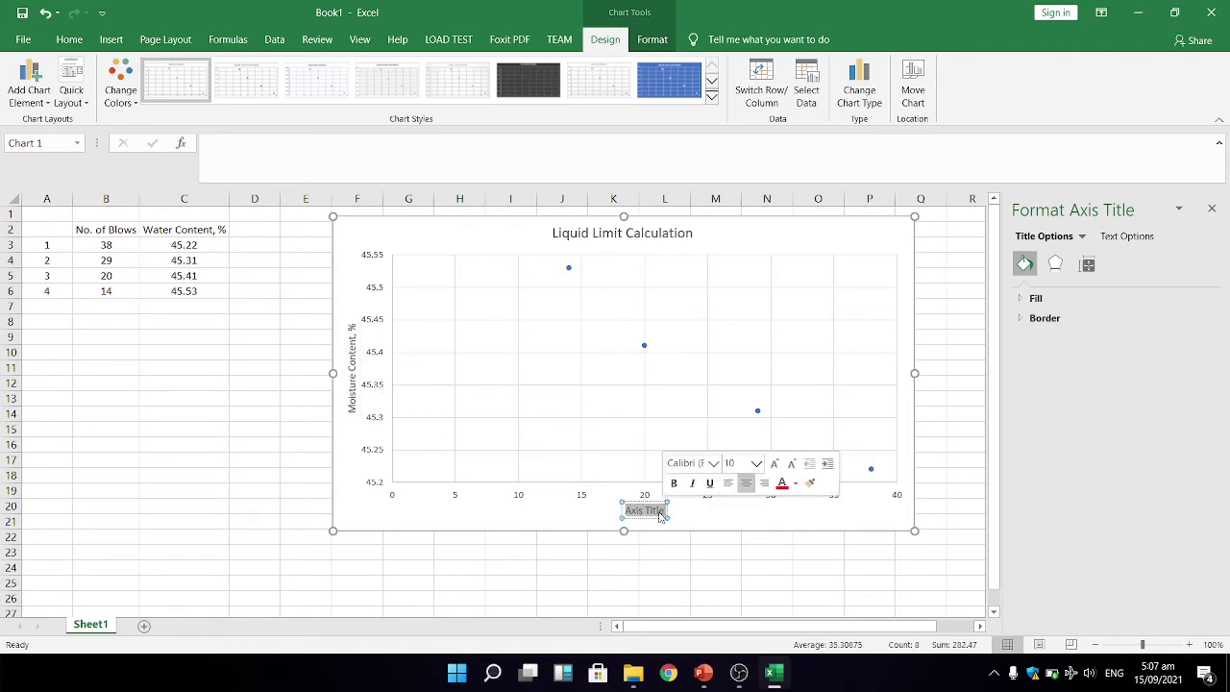
pyautogui.write('Num')
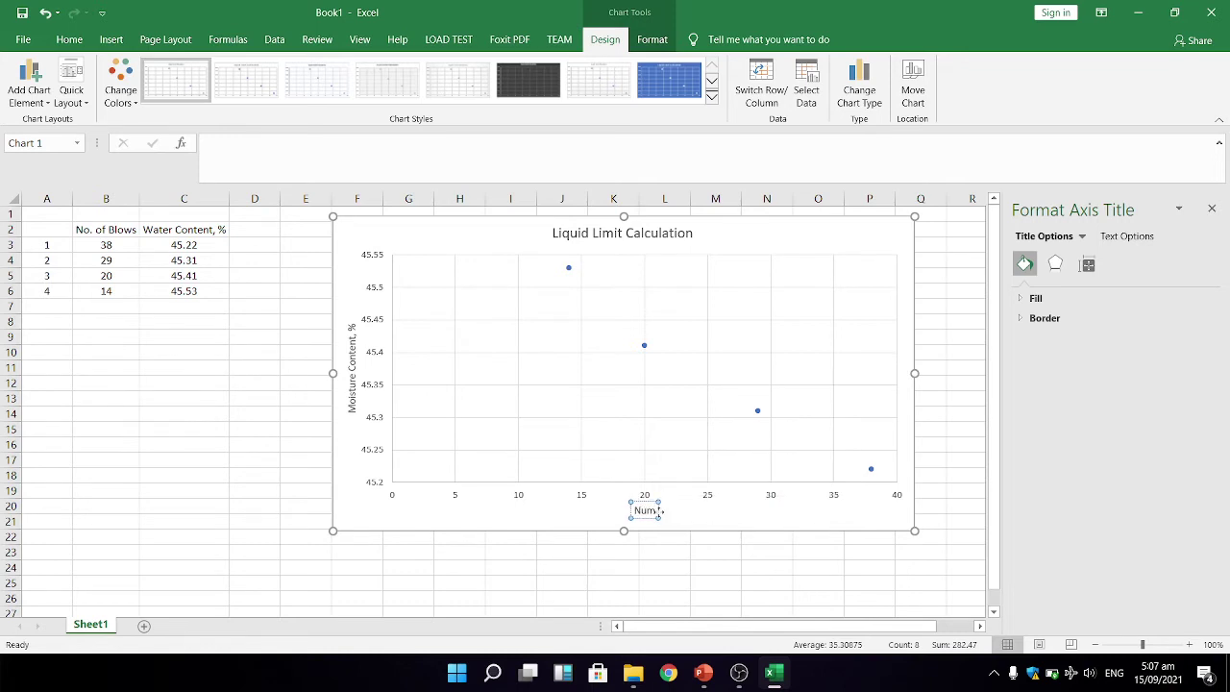
pyautogui.write('ber of')
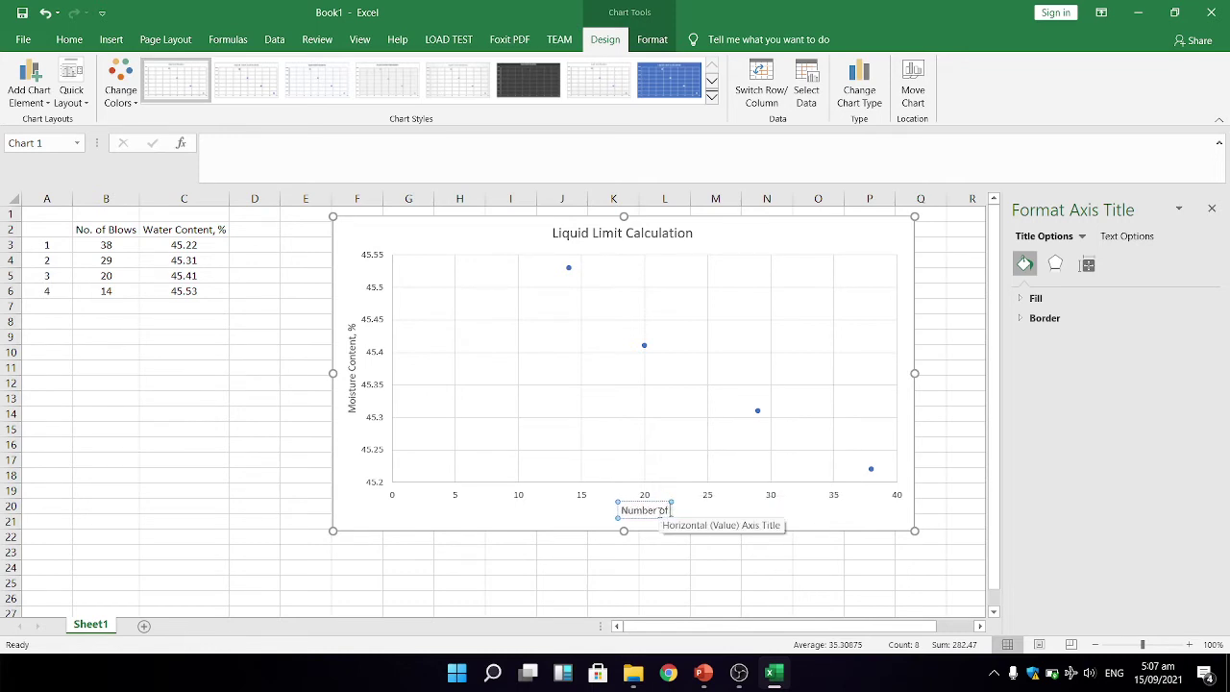
pyautogui.write(' Blows')
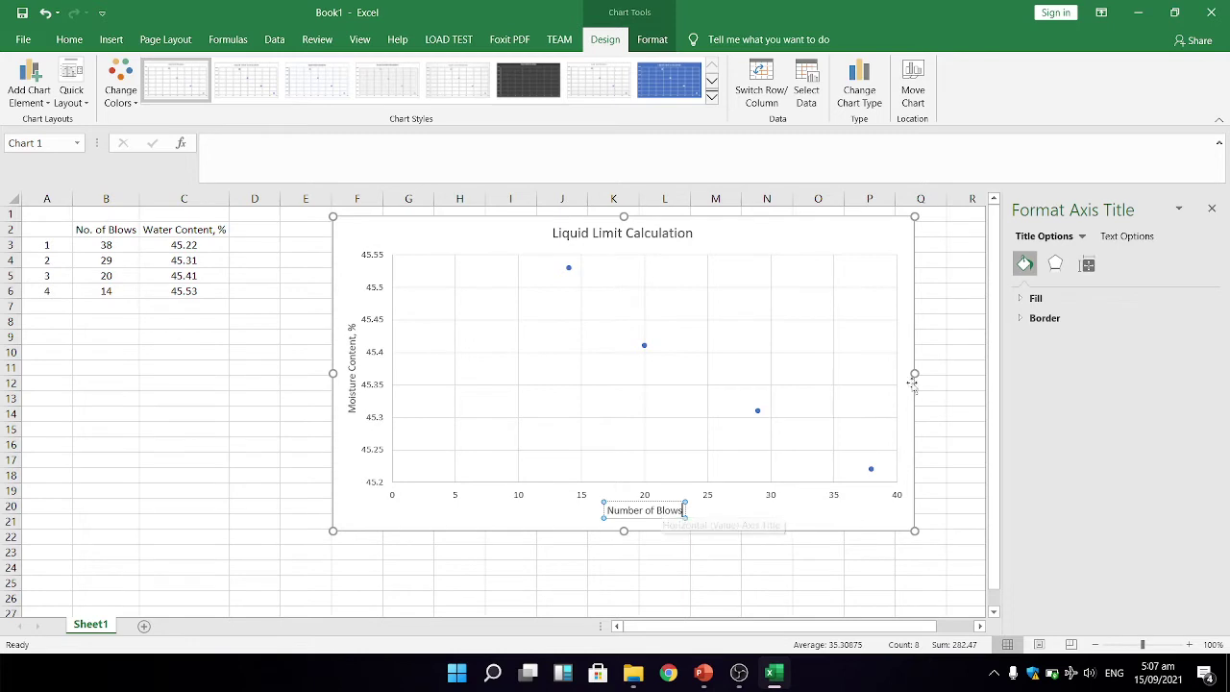
# Step: Switch the horizontal Number of Blows axis to a logarithmic scale with base 10
pyautogui.click(774, 498)
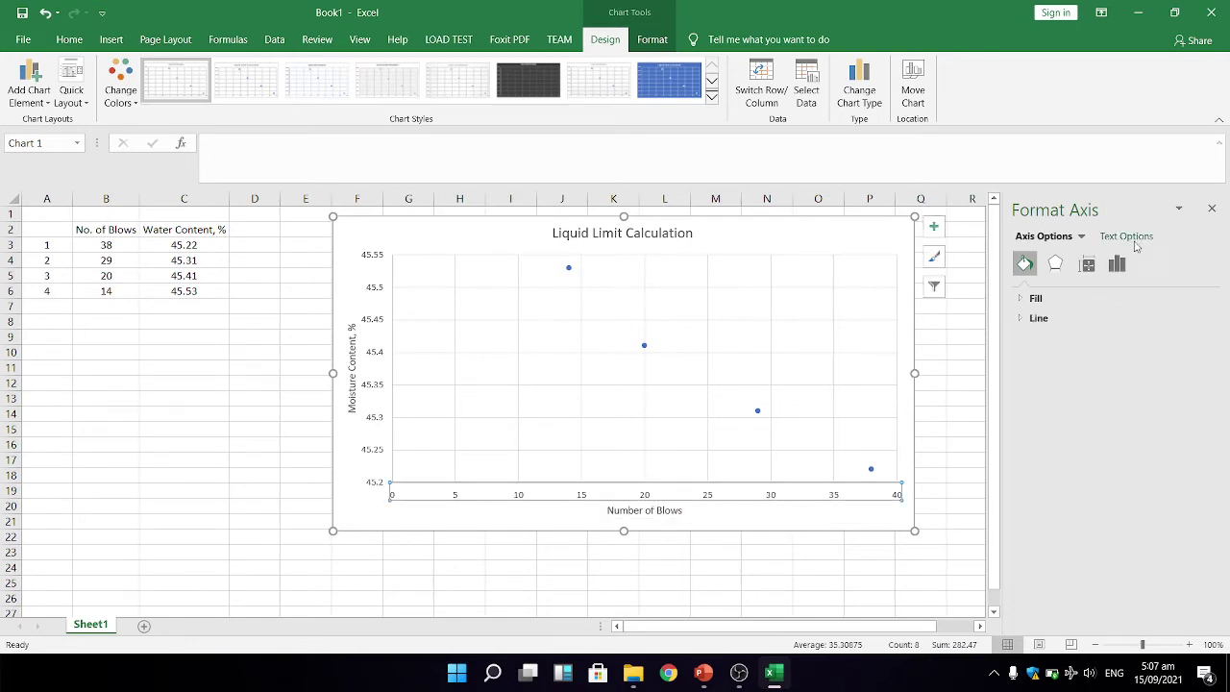
pyautogui.click(1117, 263)
pyautogui.click(1055, 299)
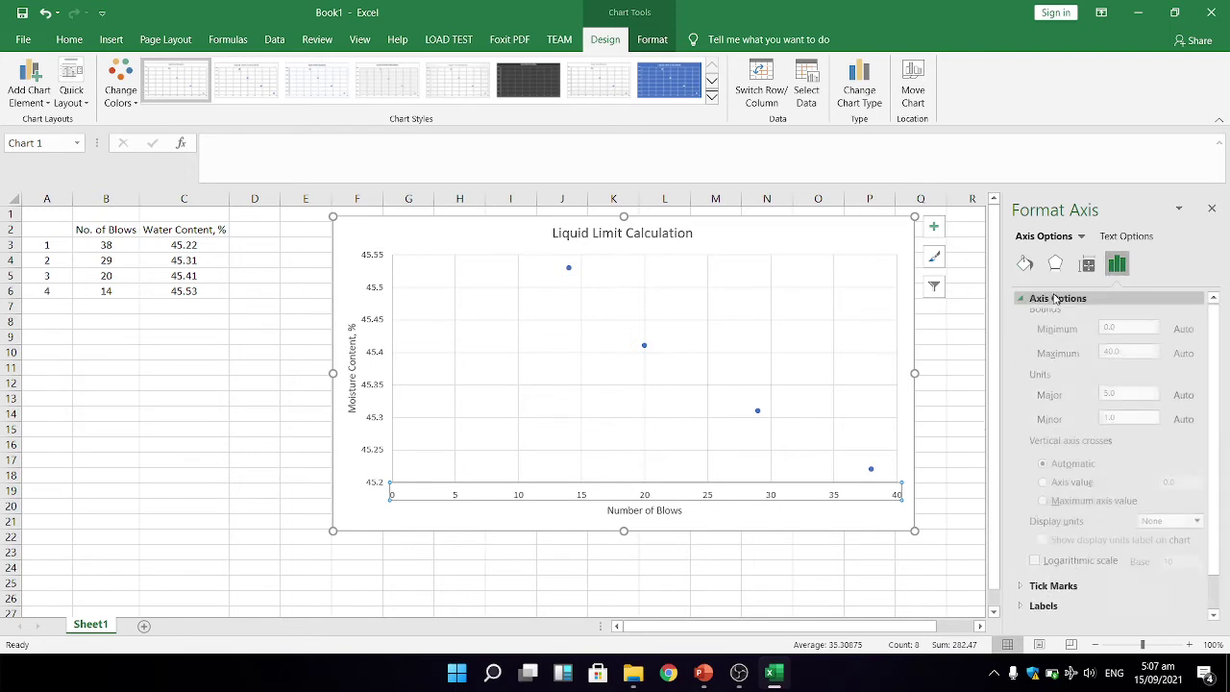
pyautogui.scroll(-1, 1067, 533)
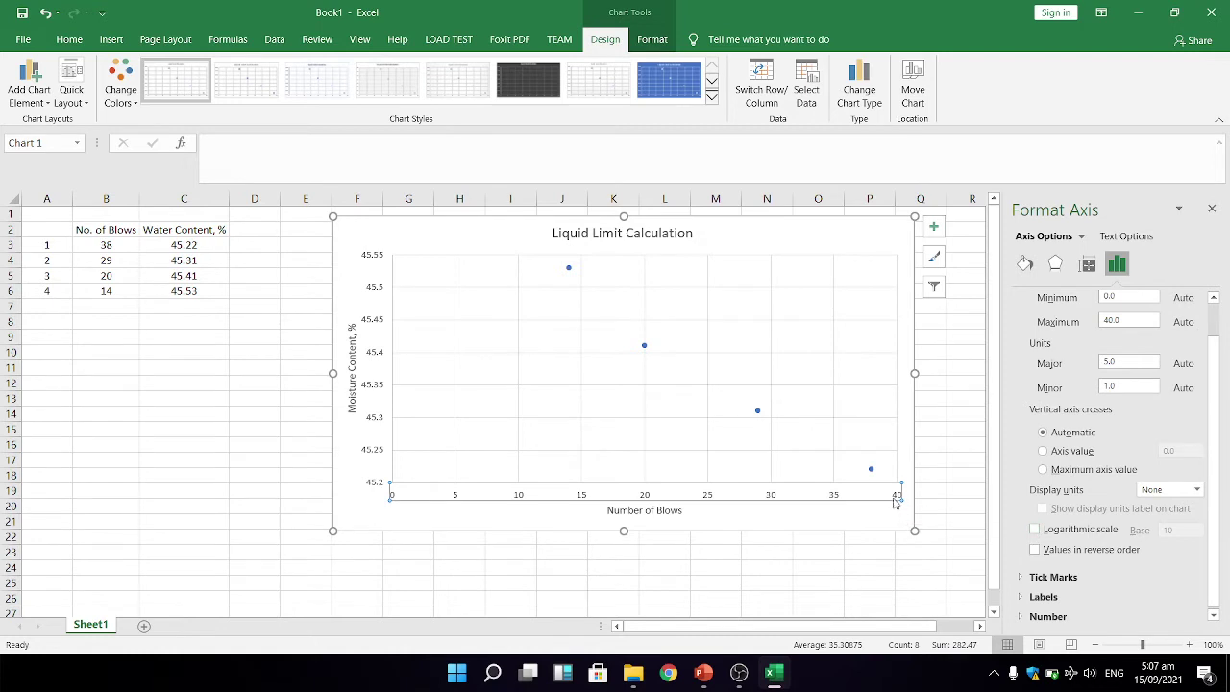
pyautogui.click(1036, 531)
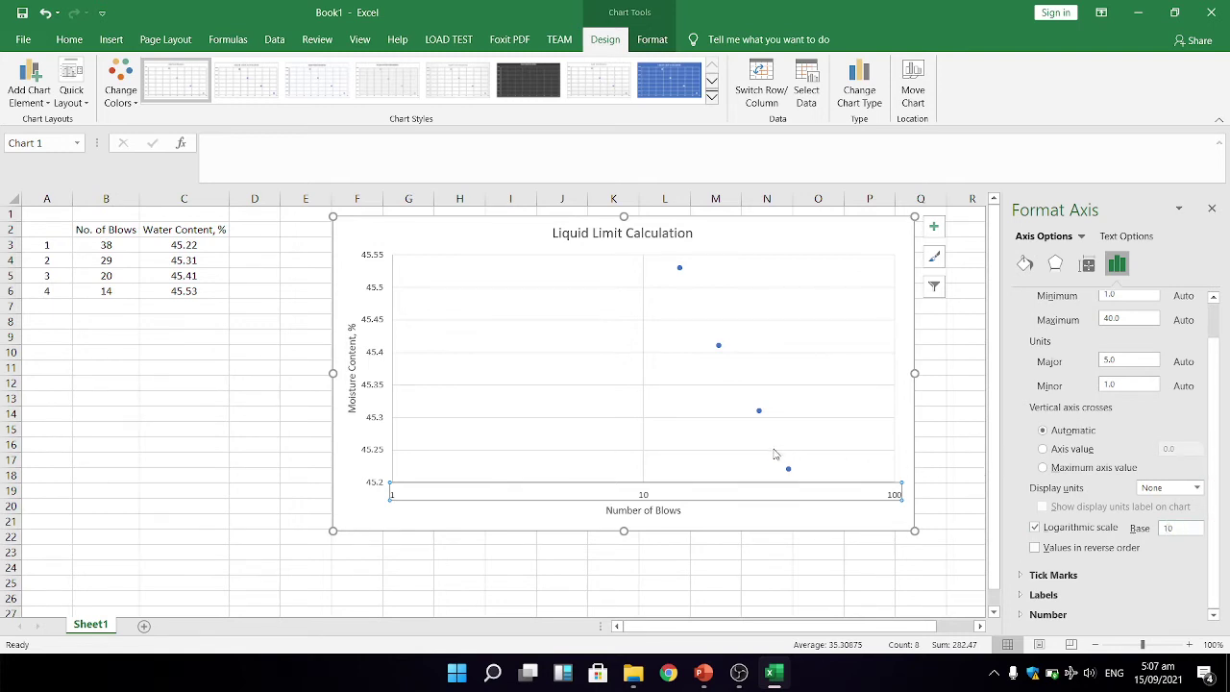
pyautogui.rightClick(806, 494)
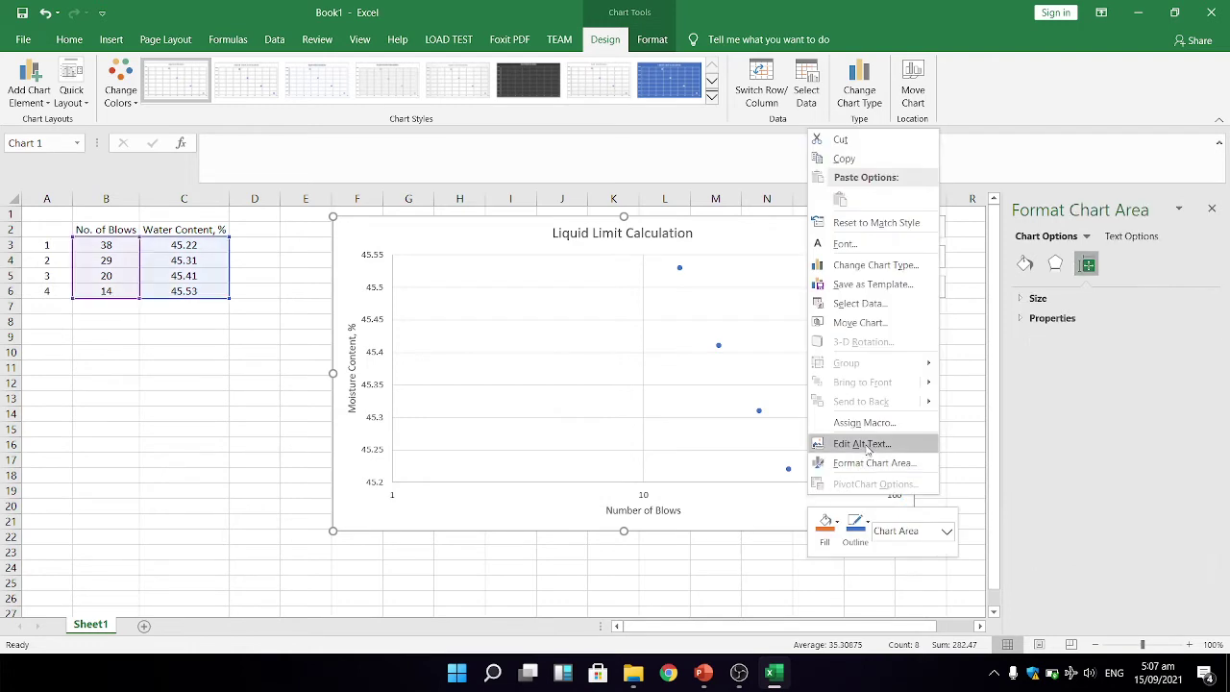
pyautogui.click(645, 494)
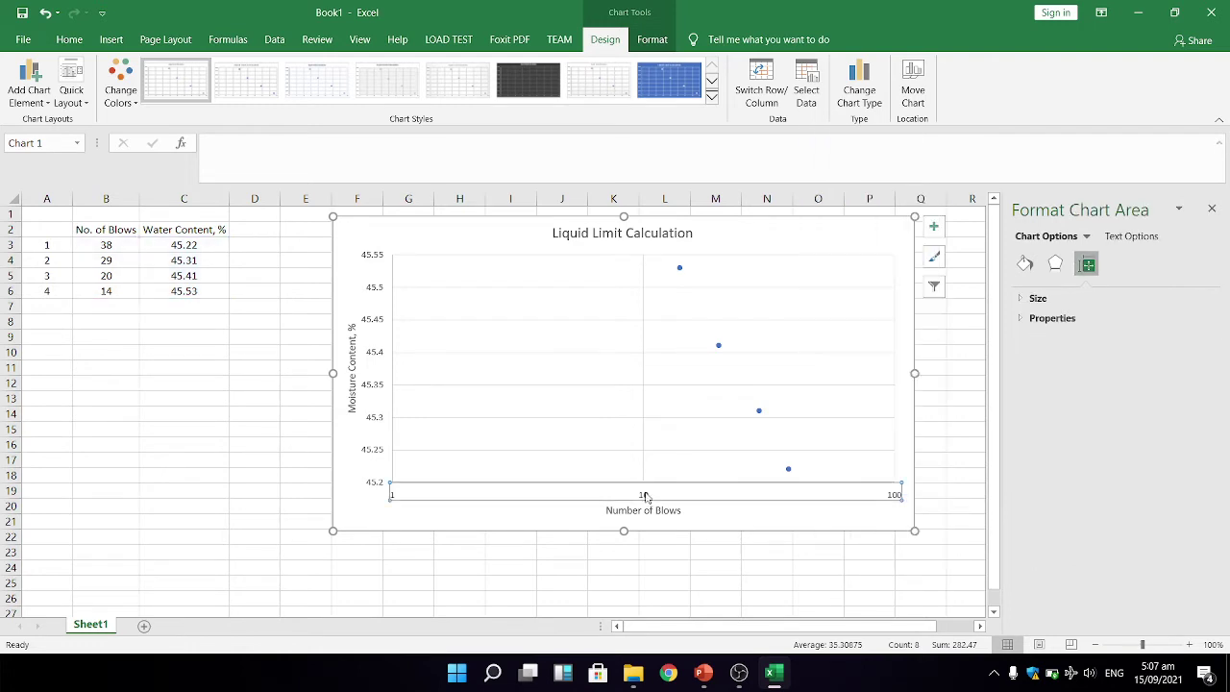
pyautogui.rightClick(656, 500)
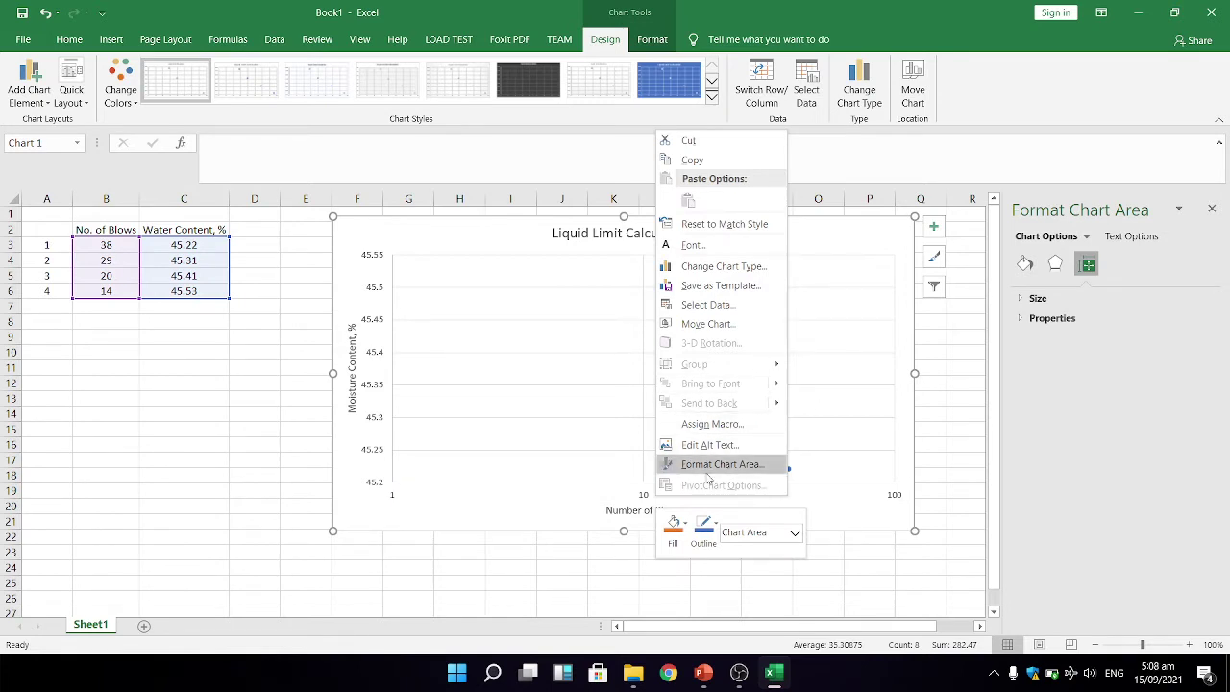
pyautogui.click(634, 404)
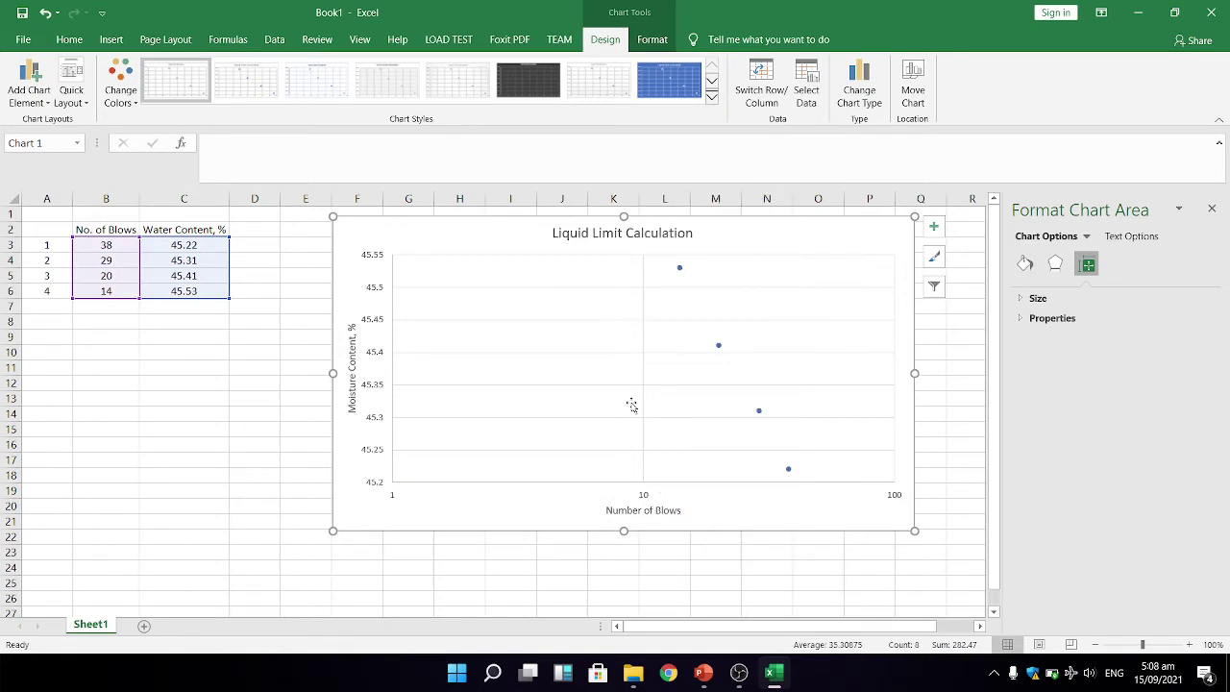
pyautogui.rightClick(632, 405)
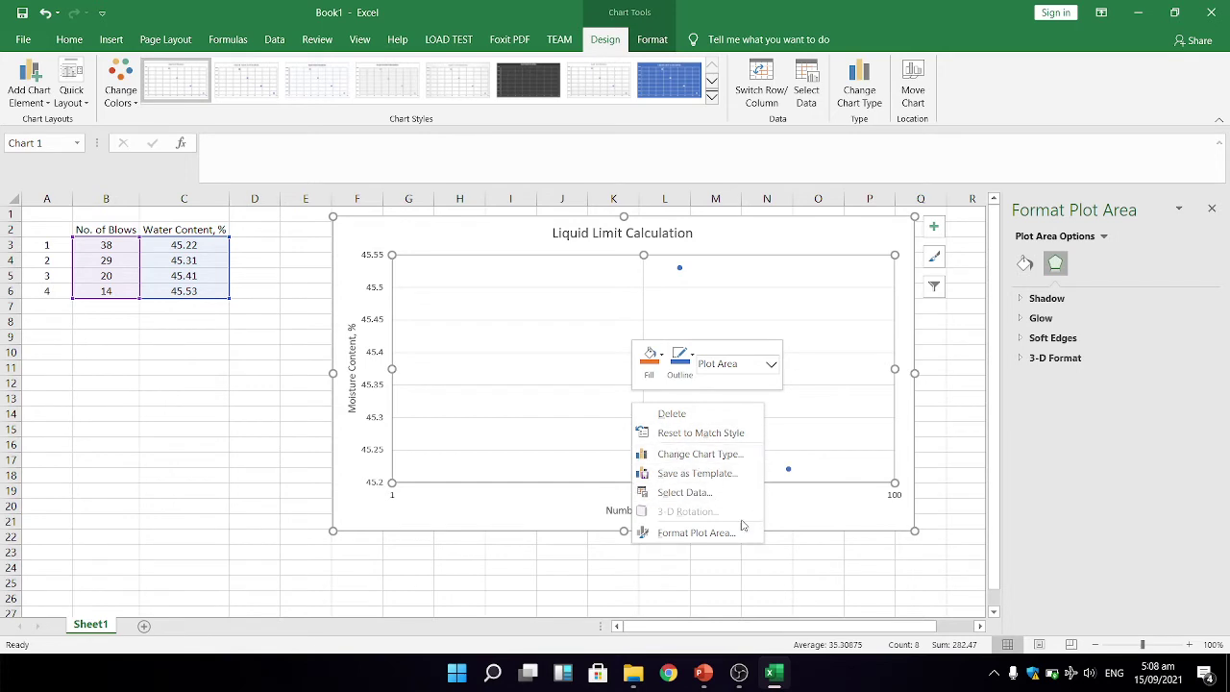
pyautogui.click(875, 506)
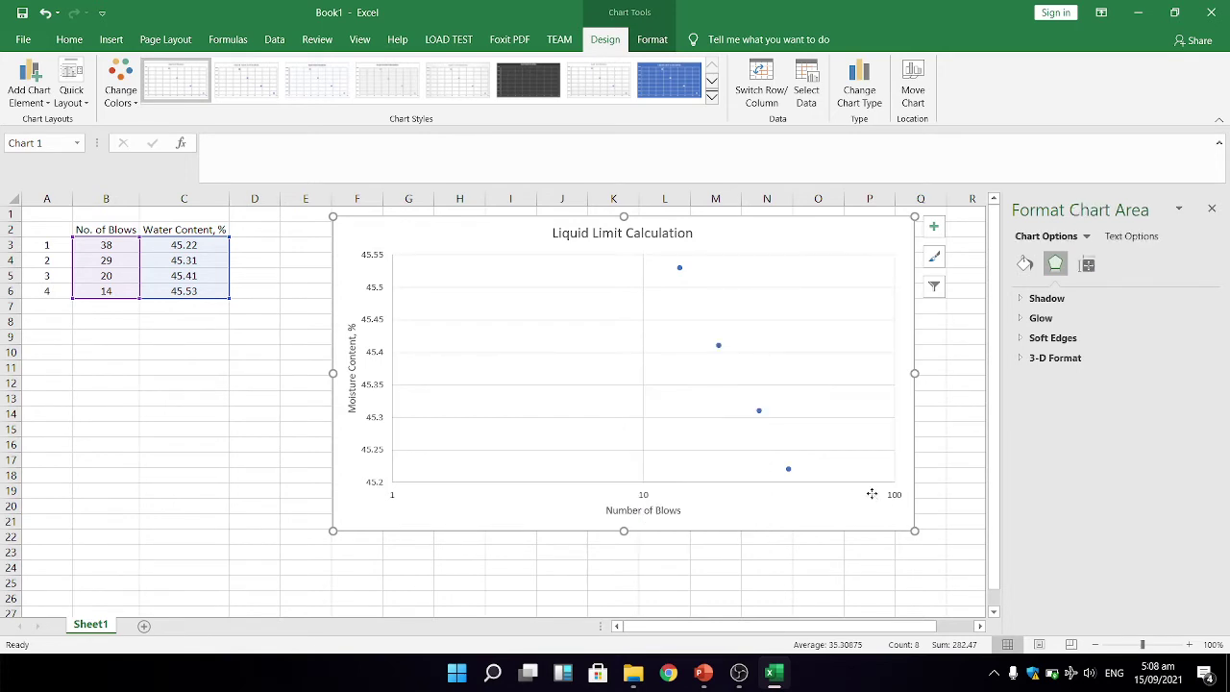
# Step: Add minor gridlines for the horizontal Number of Blows axis
pyautogui.click(899, 494)
pyautogui.rightClick(898, 494)
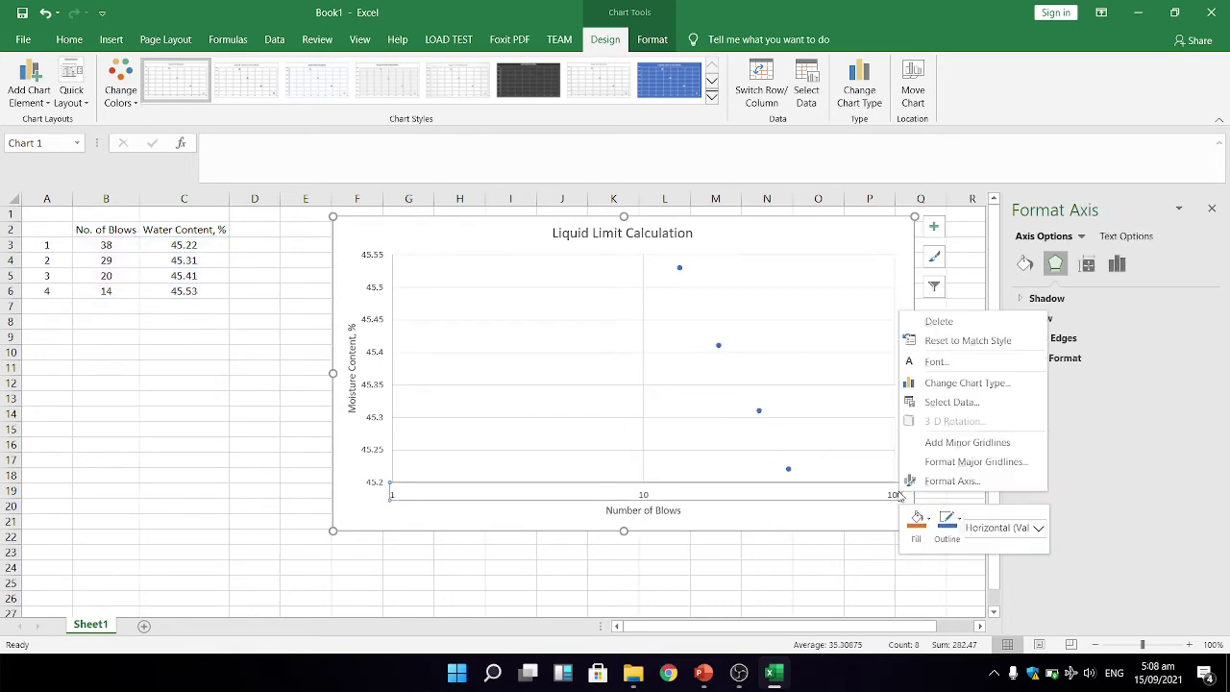
pyautogui.click(952, 444)
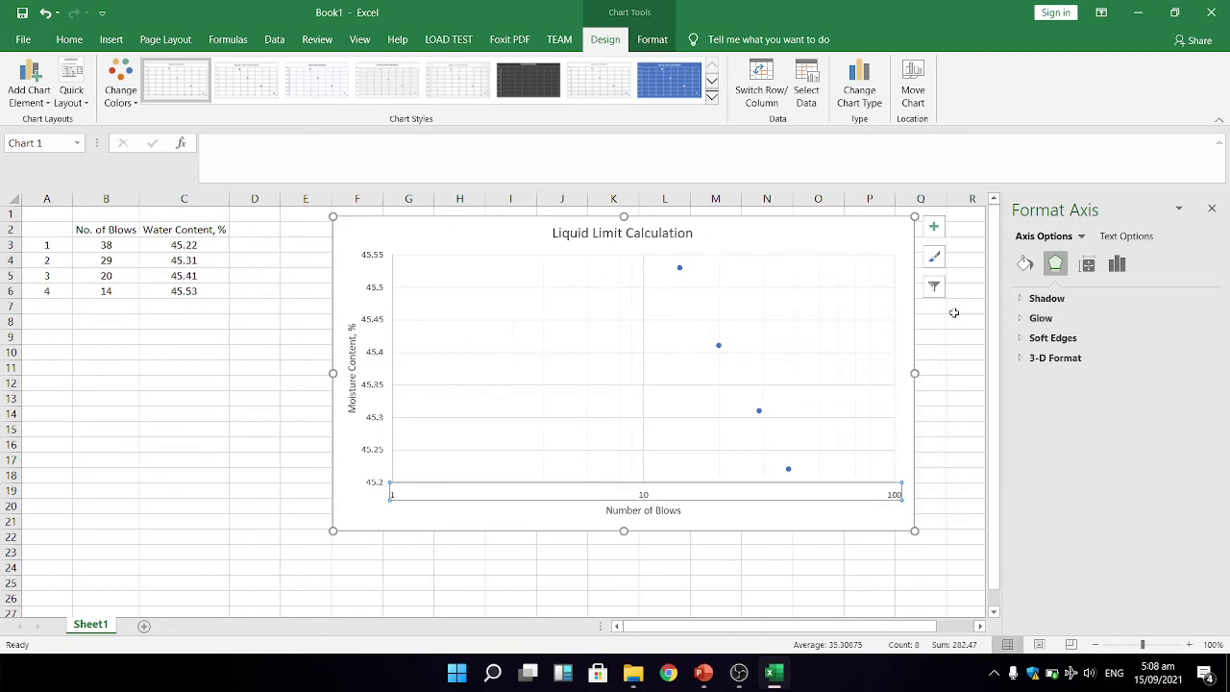
# Step: Recolor the vertical minor gridlines of the chart to a darker gray from the theme colors
pyautogui.click(856, 310)
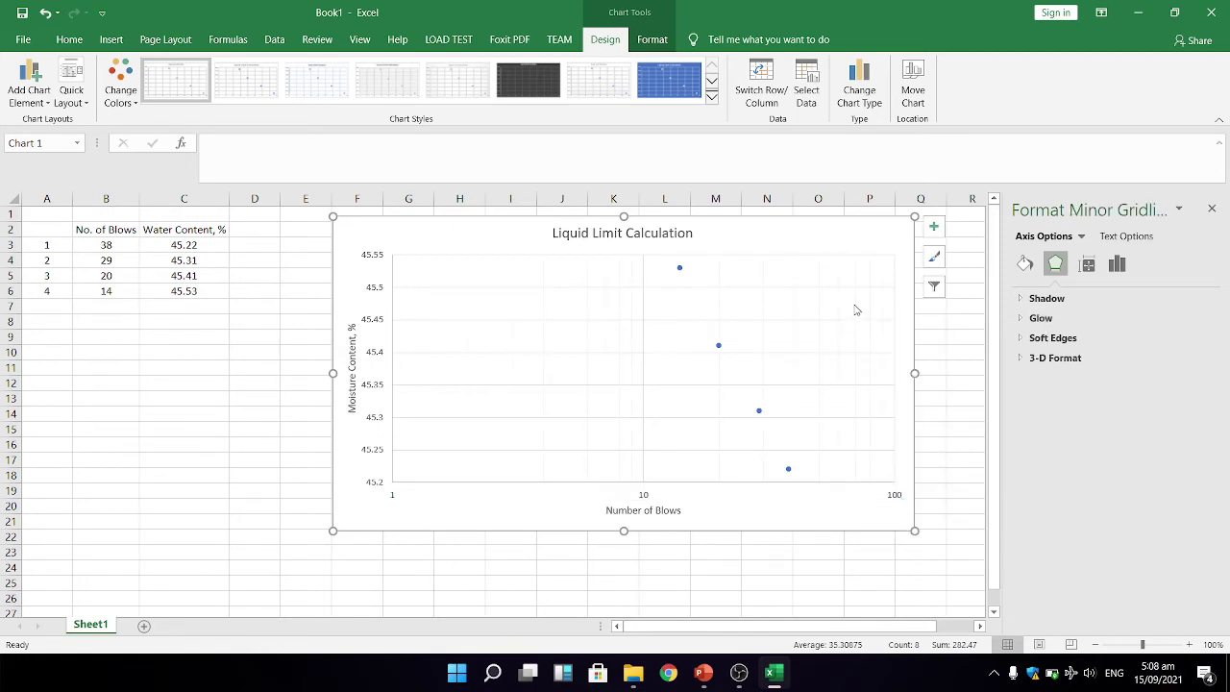
pyautogui.click(1026, 266)
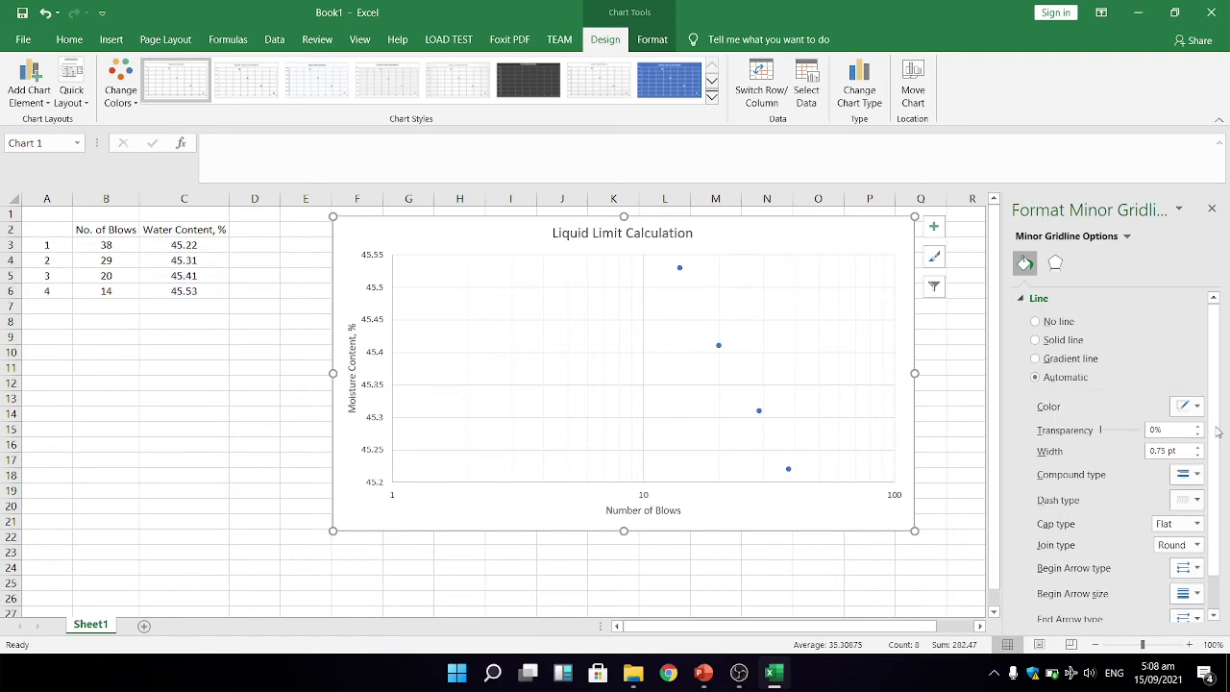
pyautogui.click(1188, 407)
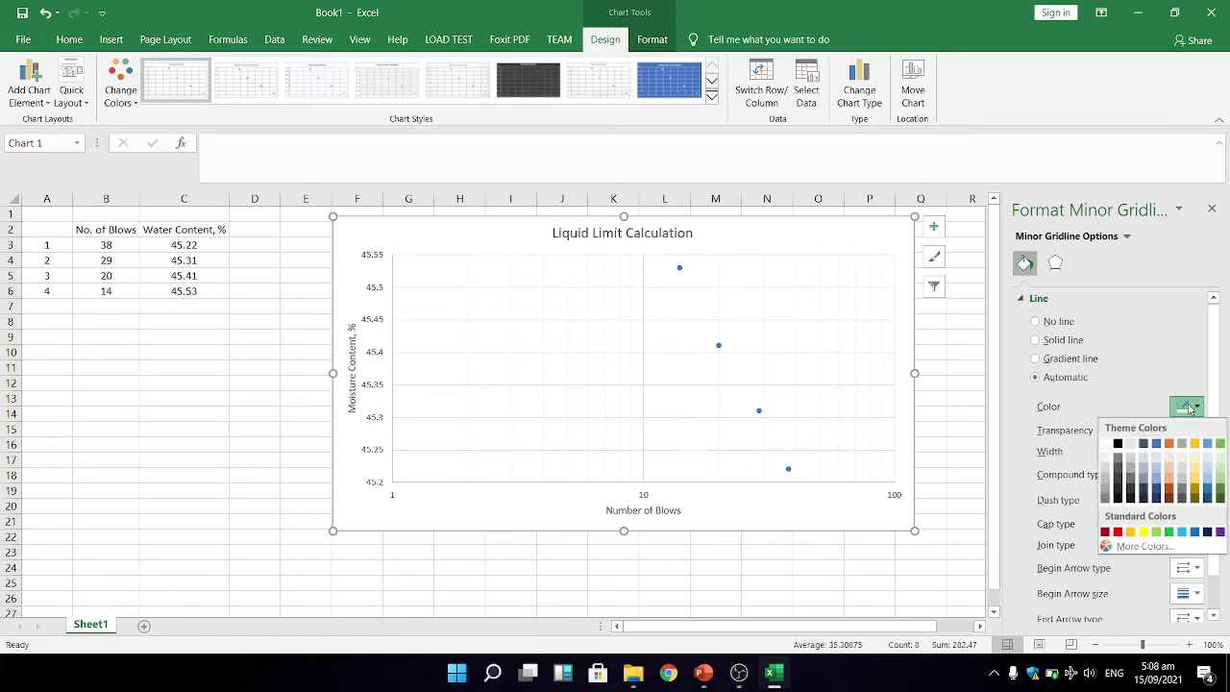
pyautogui.click(1107, 487)
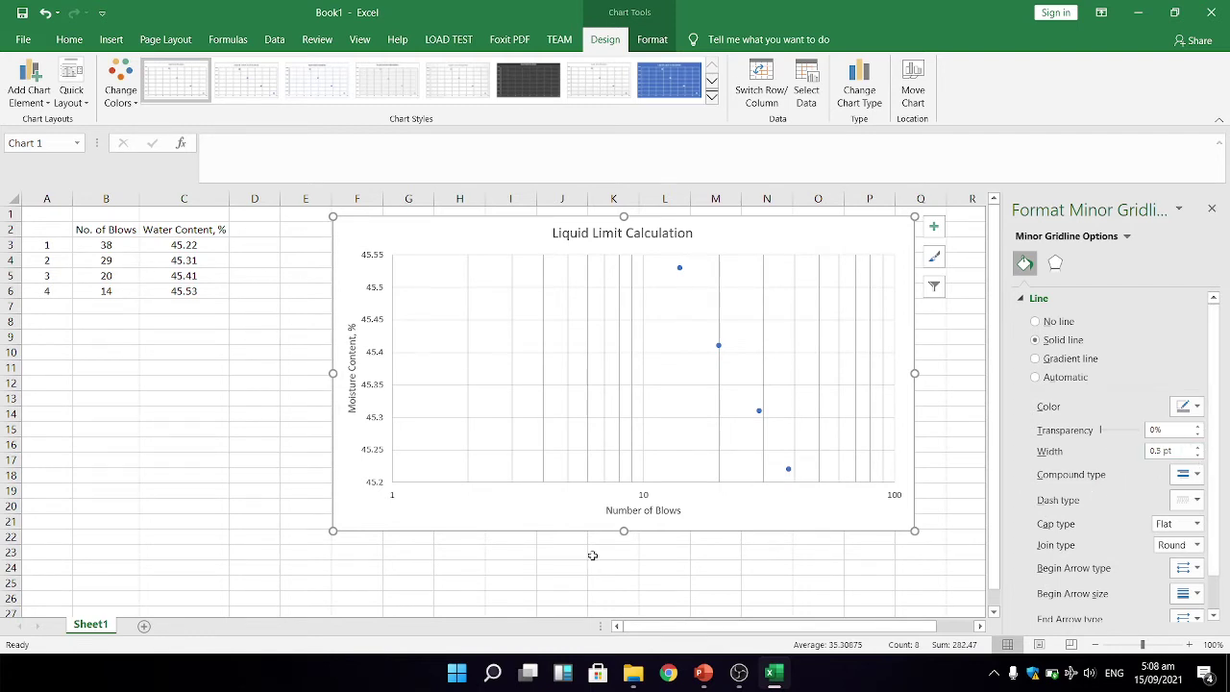
# Step: Give the chart's plot area a solid black border with a width of 1 pt
pyautogui.click(644, 440)
pyautogui.click(641, 437)
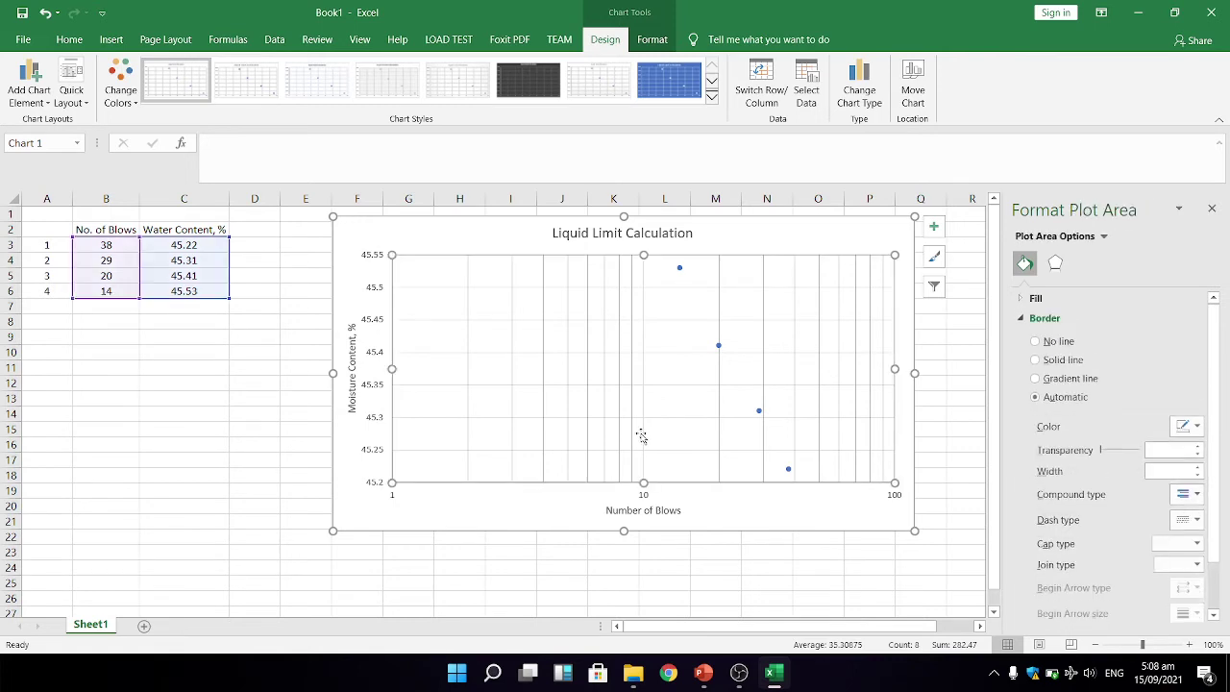
pyautogui.click(1185, 425)
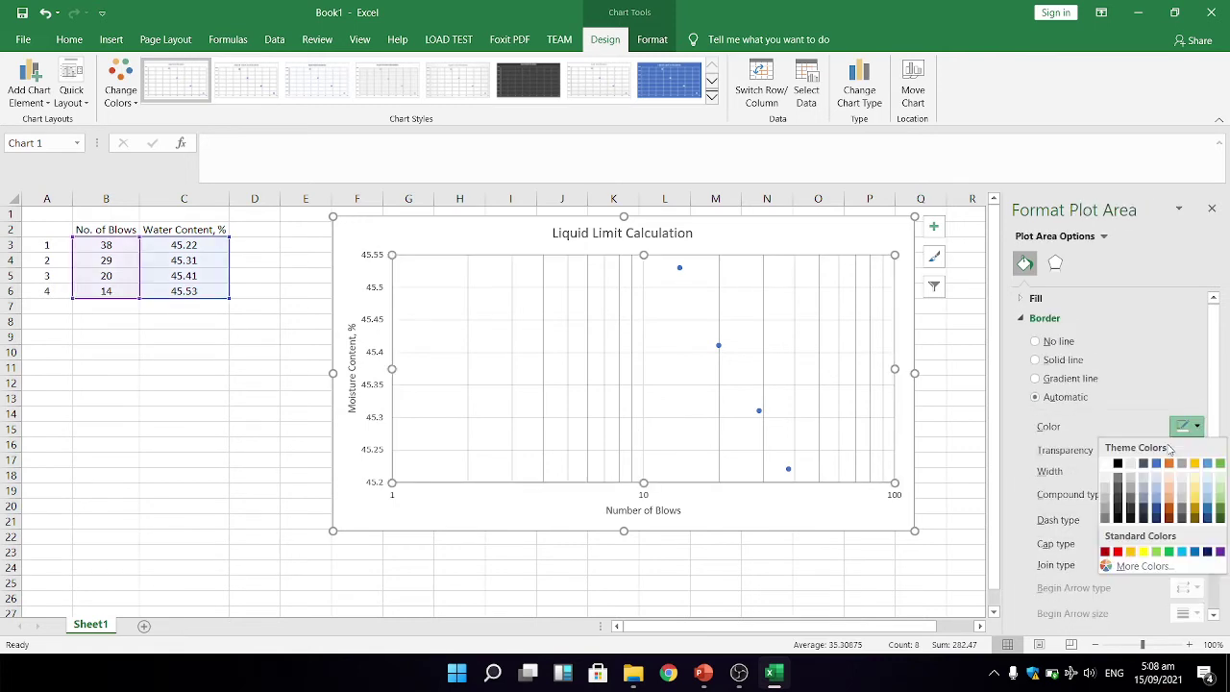
pyautogui.click(1117, 520)
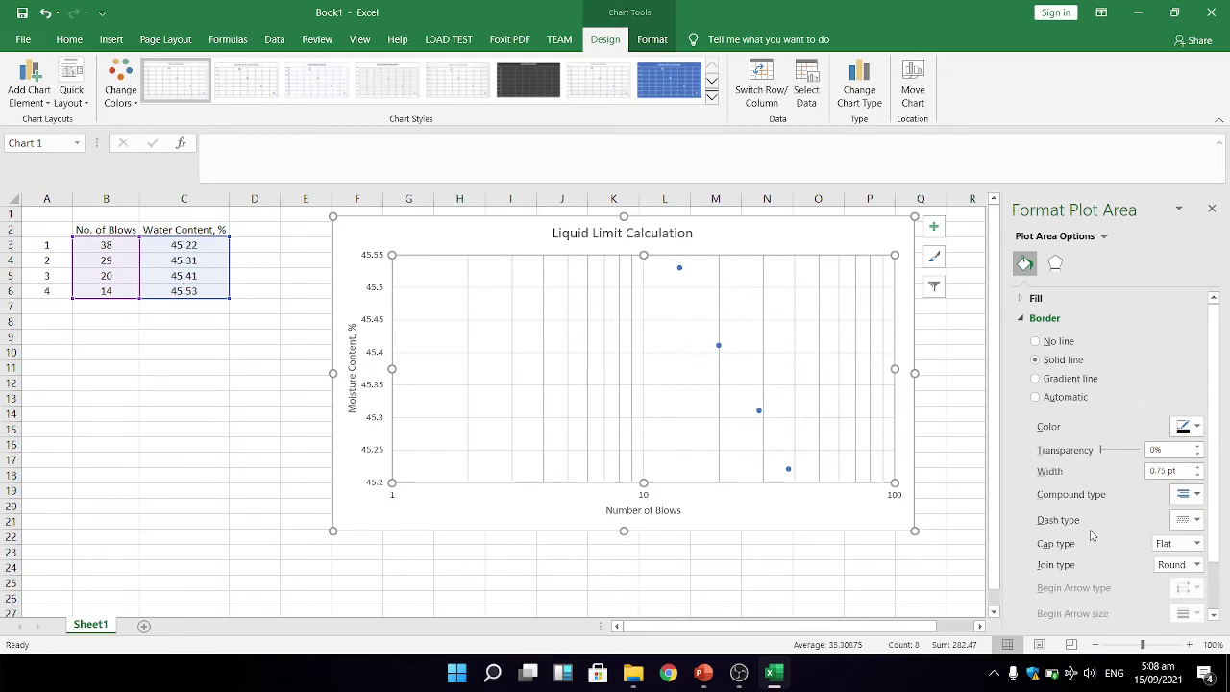
pyautogui.click(1198, 468)
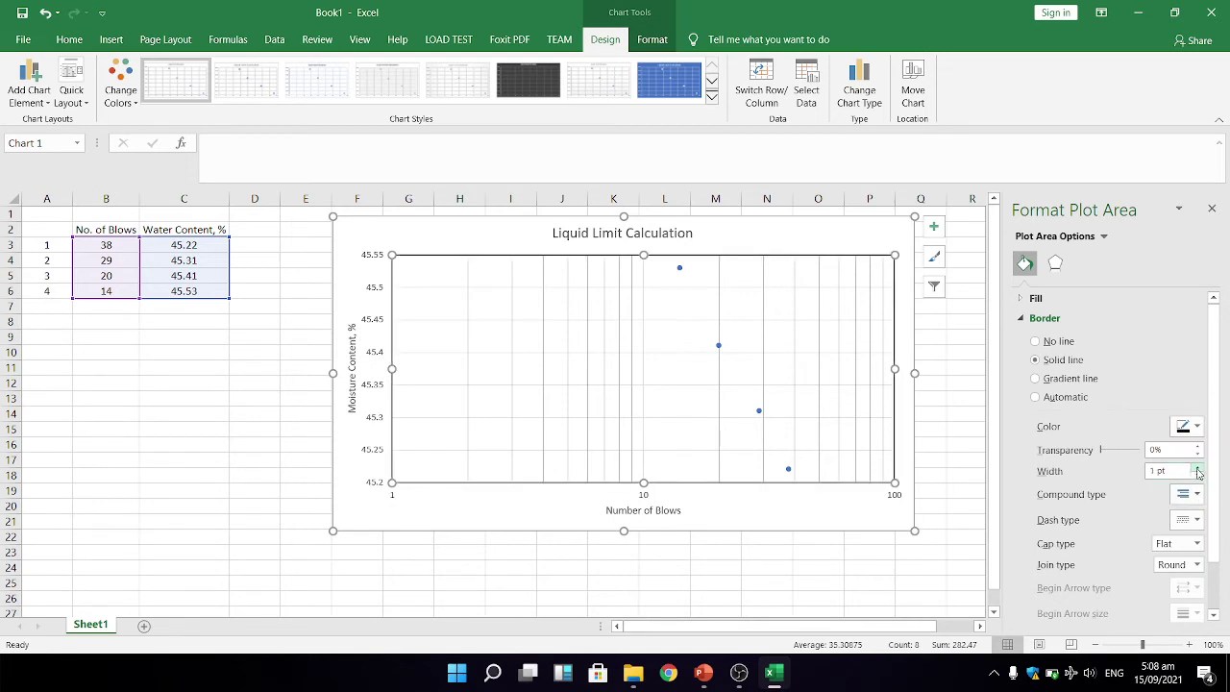
# Step: Make the vertical major gridline at 10 blows solid black and increase its line width by one increment
pyautogui.click(647, 393)
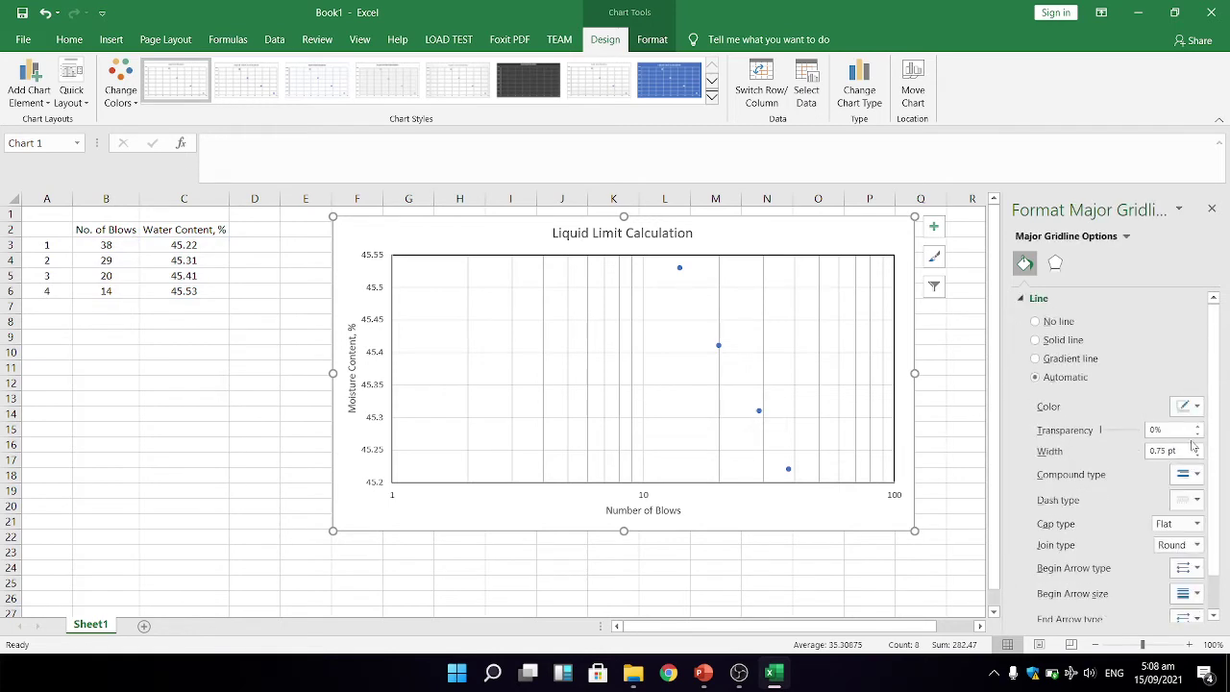
pyautogui.click(1192, 406)
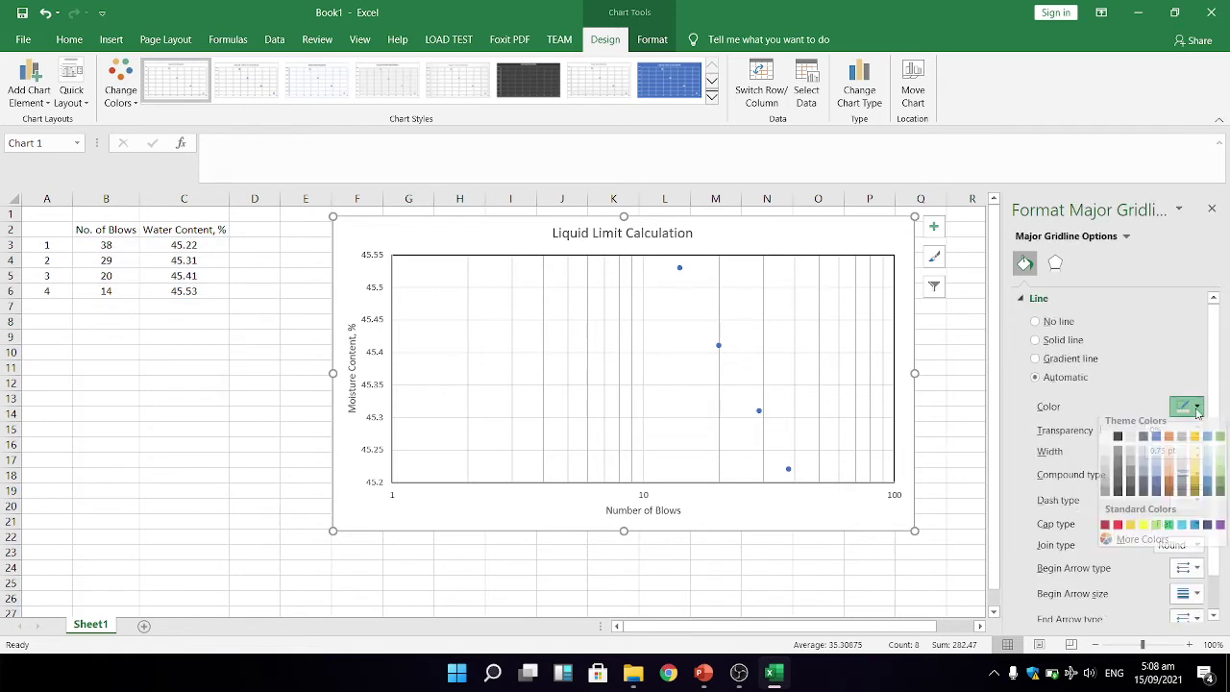
pyautogui.click(1118, 444)
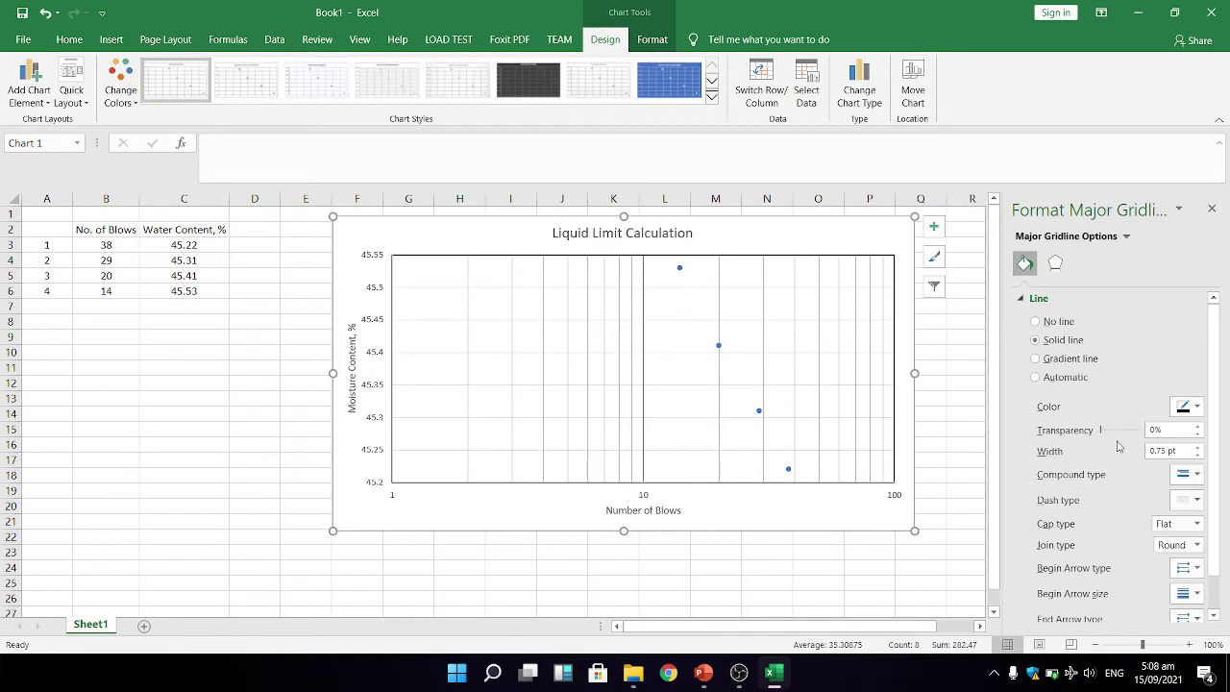
pyautogui.click(1198, 446)
pyautogui.click(828, 516)
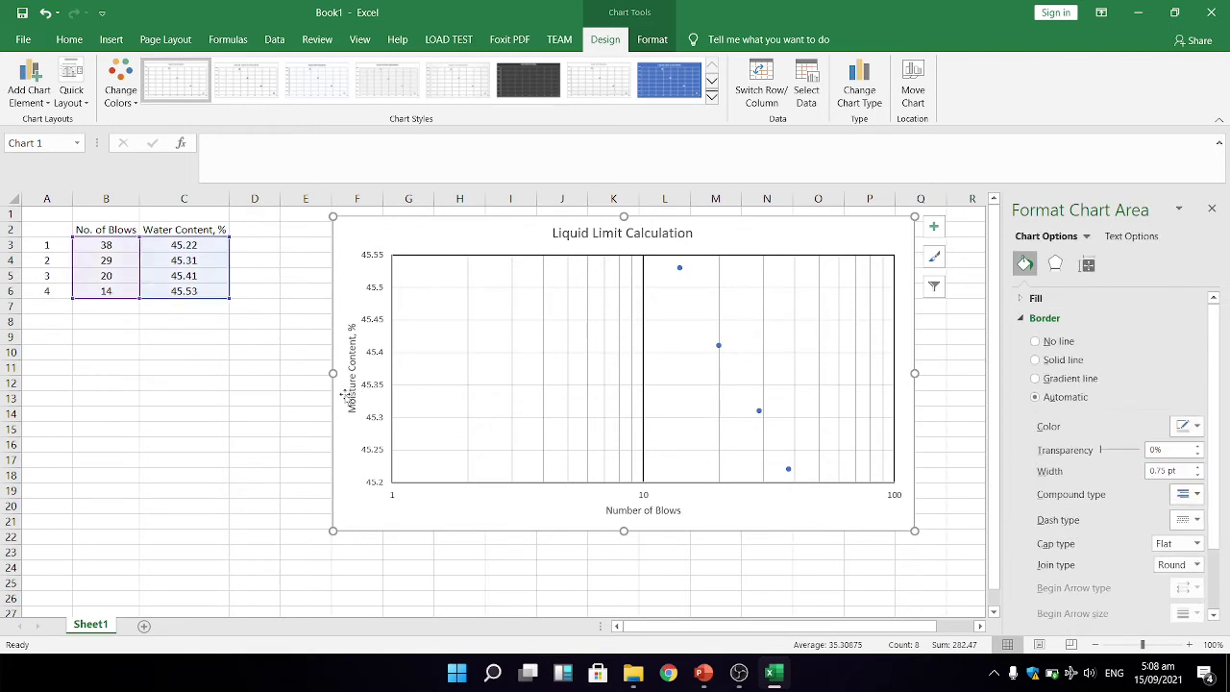
pyautogui.click(429, 371)
pyautogui.rightClick(429, 369)
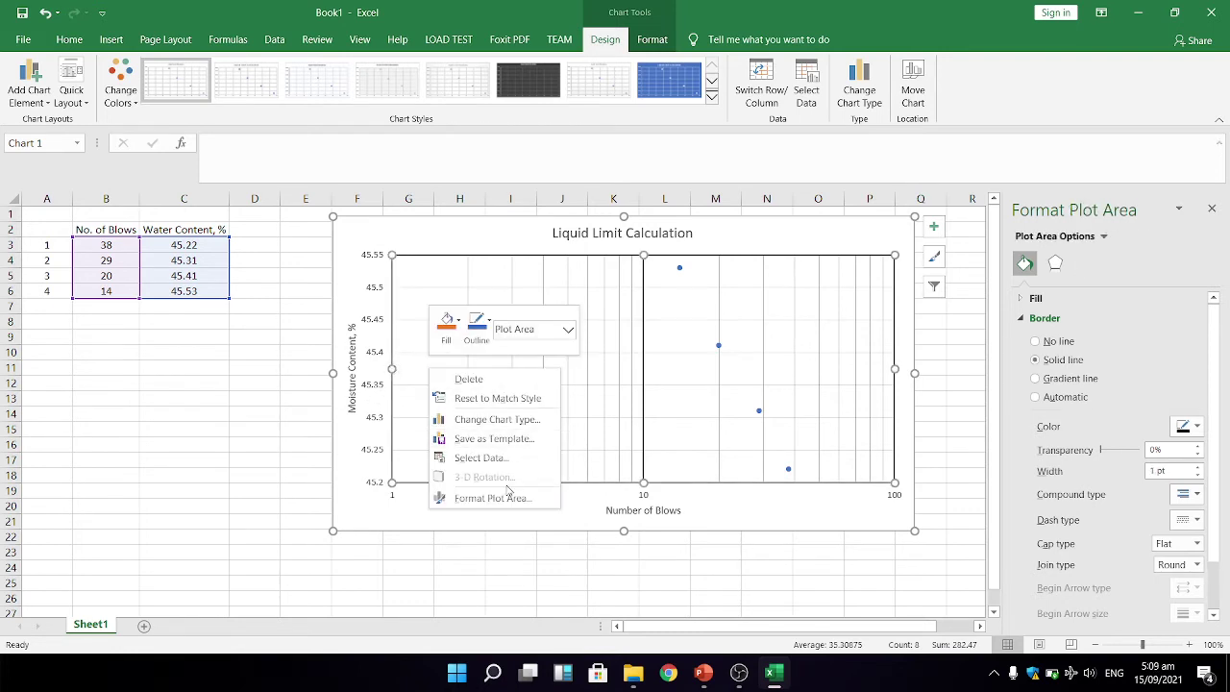
pyautogui.click(409, 516)
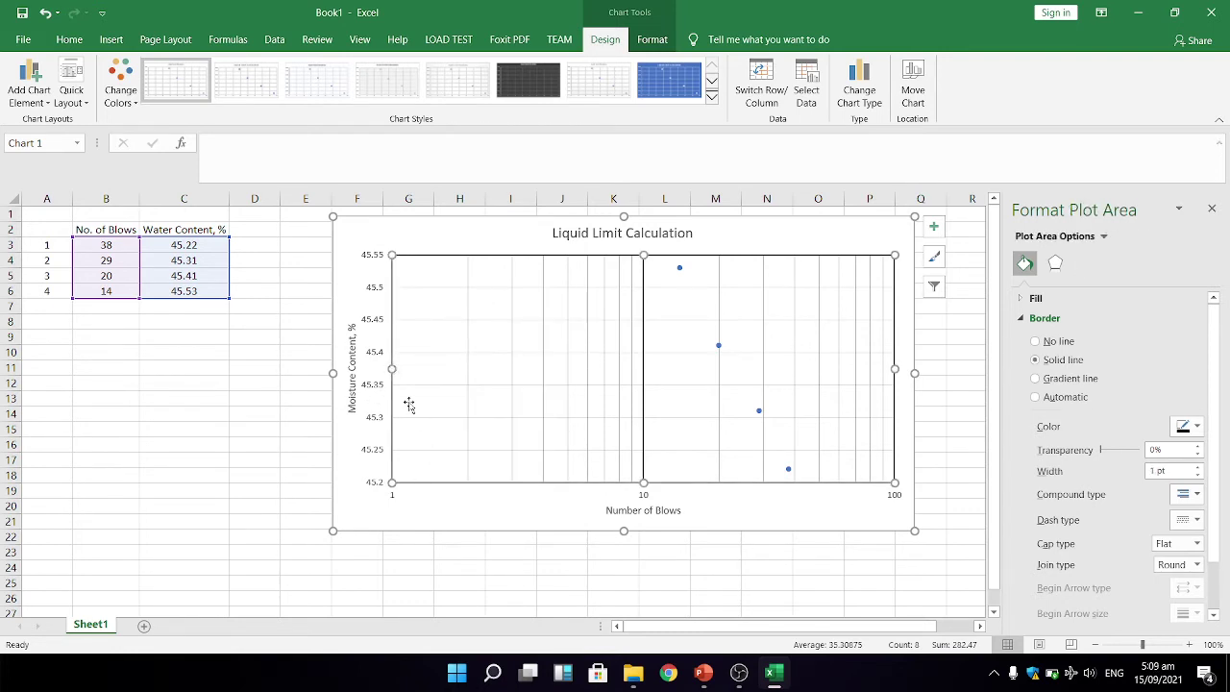
# Step: Add minor gridlines for the vertical Moisture Content axis
pyautogui.click(379, 398)
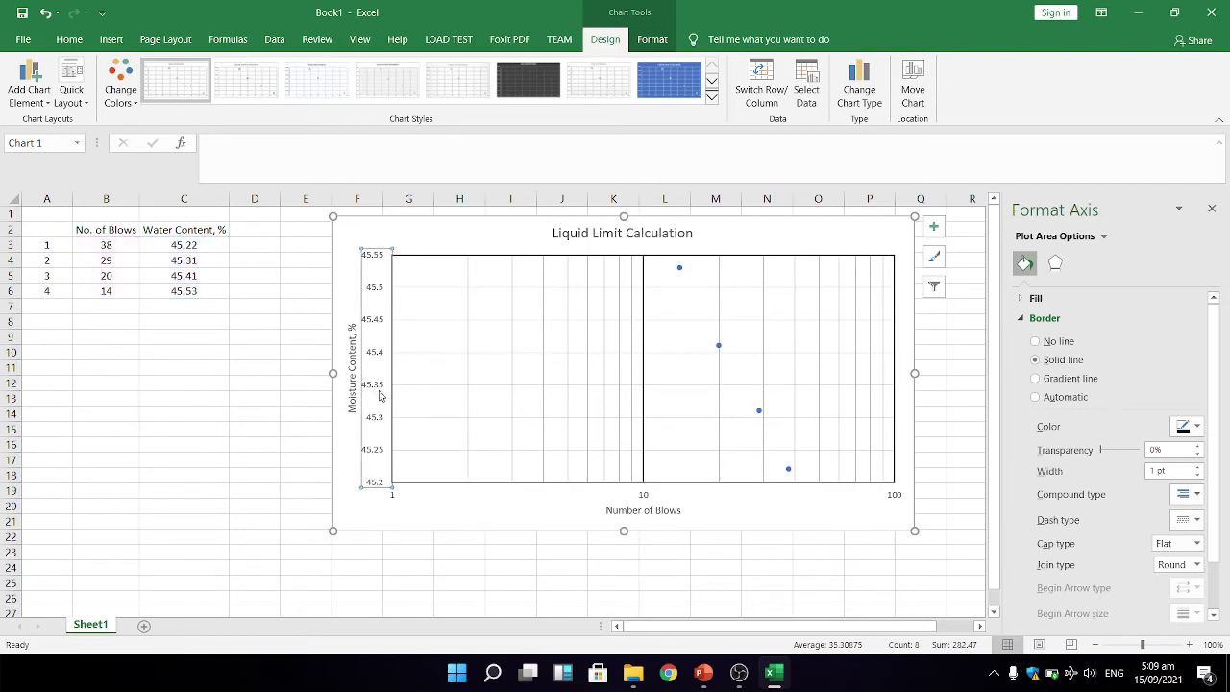
pyautogui.rightClick(380, 396)
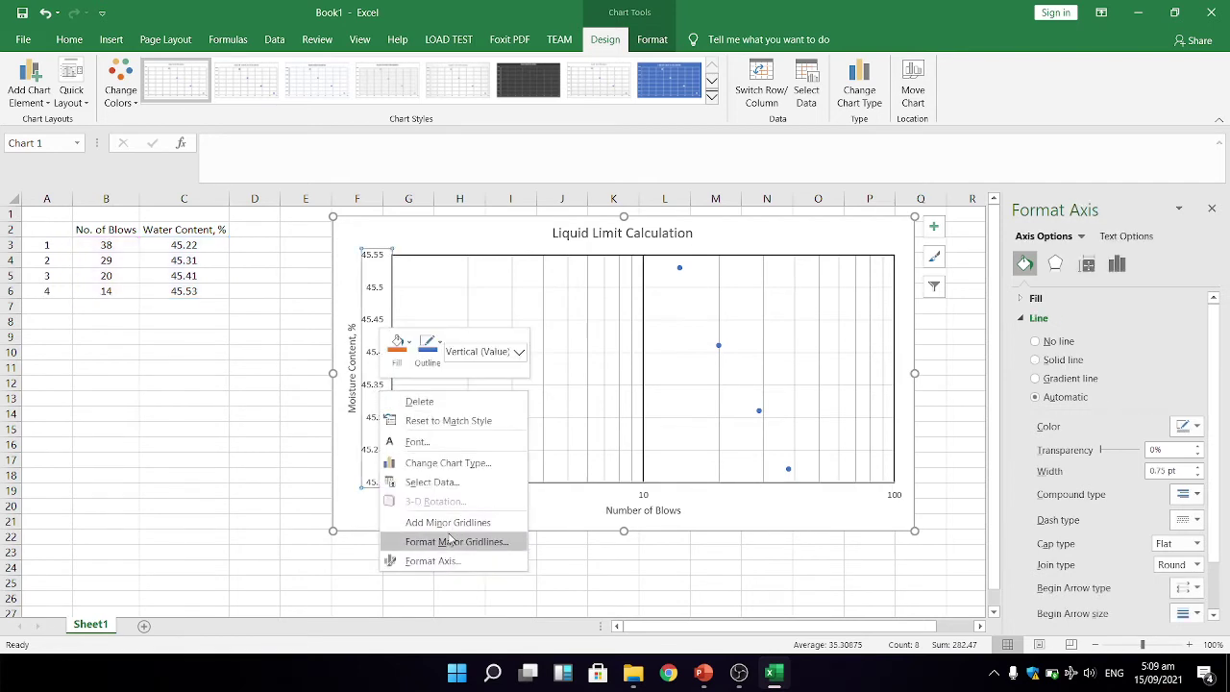
pyautogui.click(446, 524)
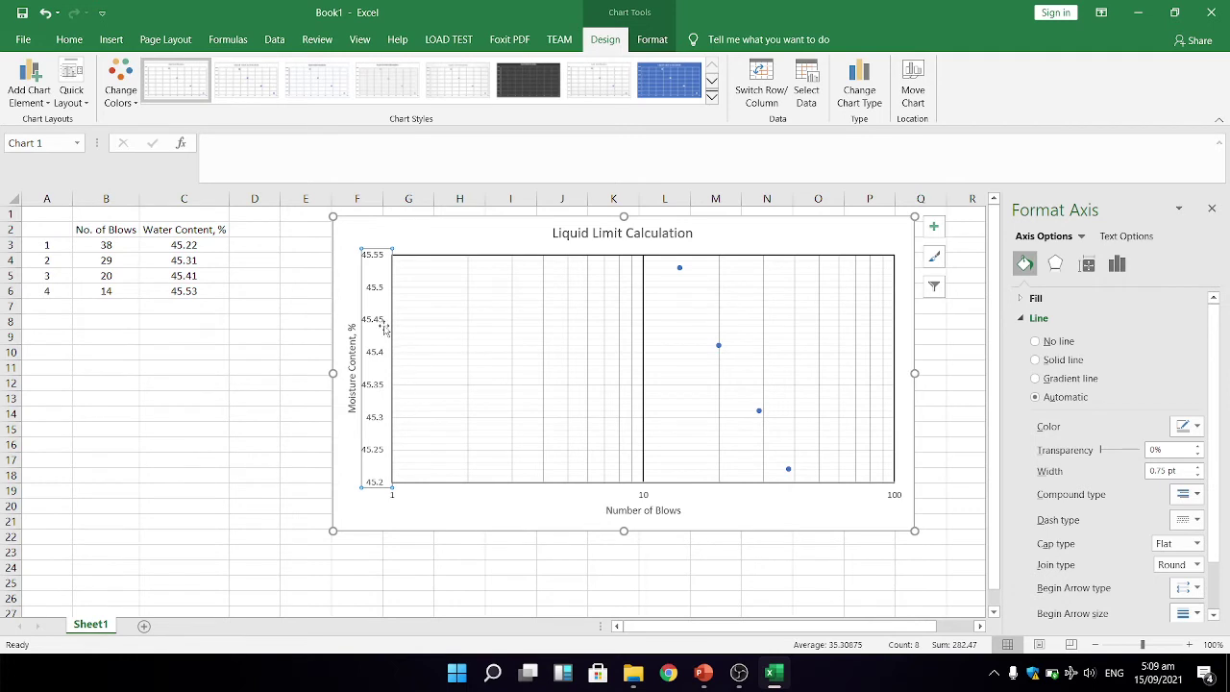
# Step: Recolor the major gridlines of the vertical Moisture Content axis to black
pyautogui.rightClick(376, 359)
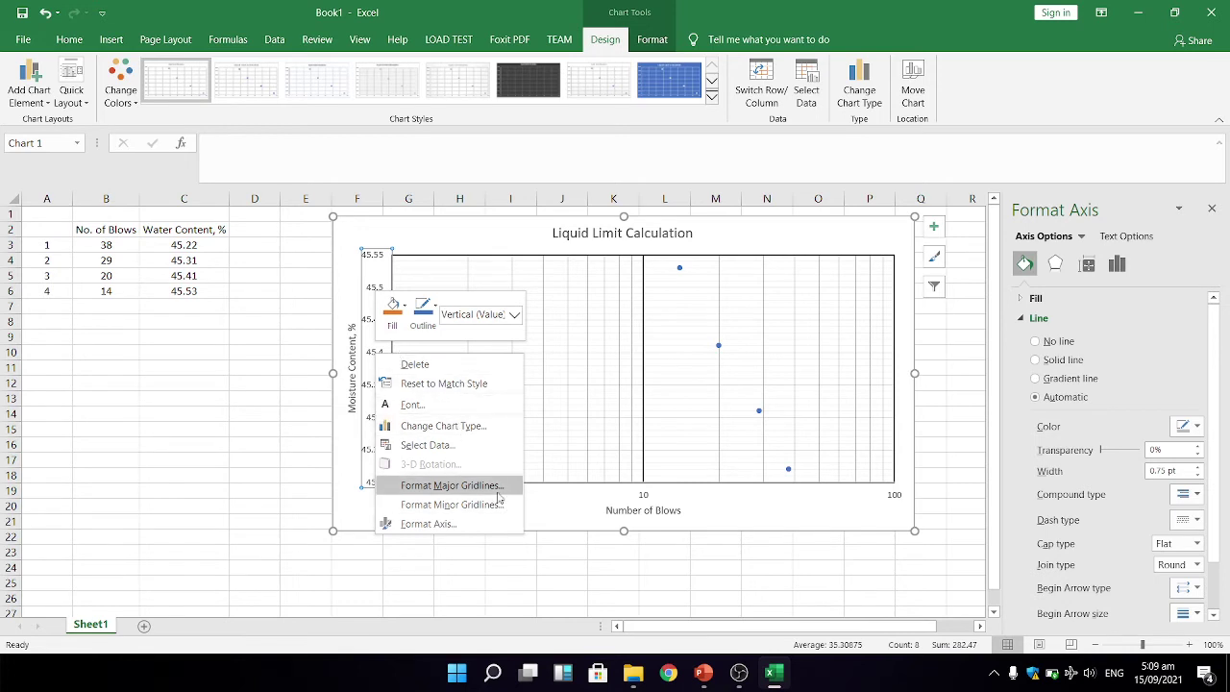
pyautogui.click(452, 485)
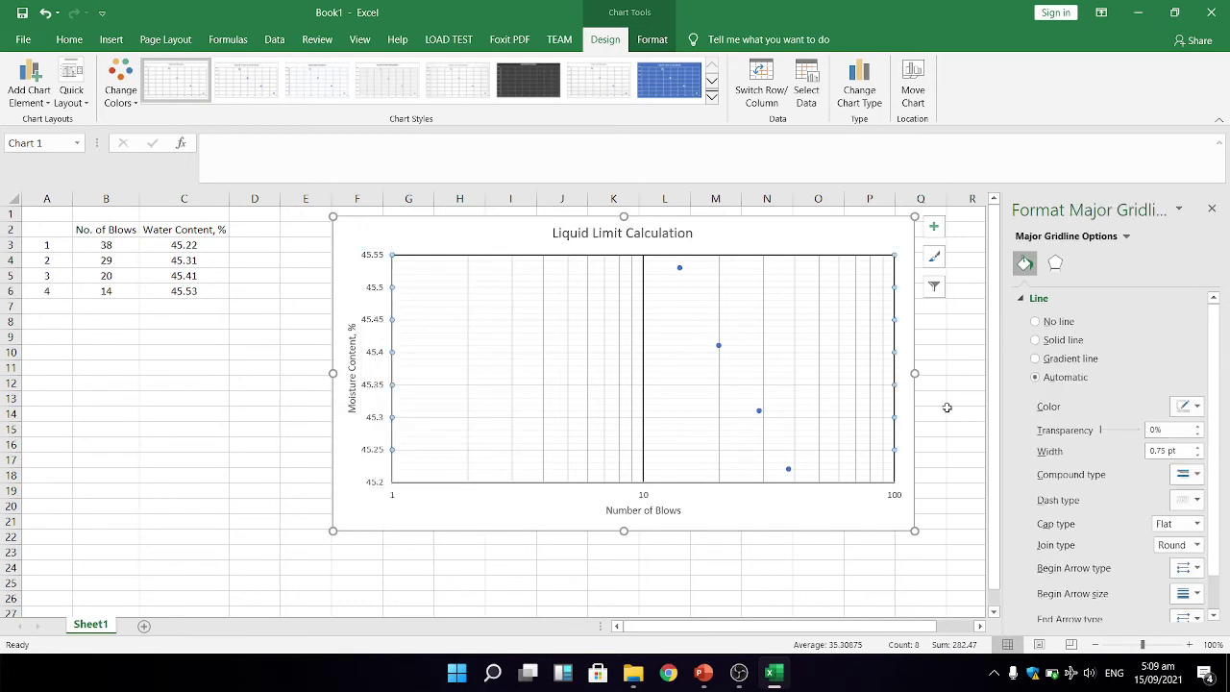
pyautogui.click(1190, 406)
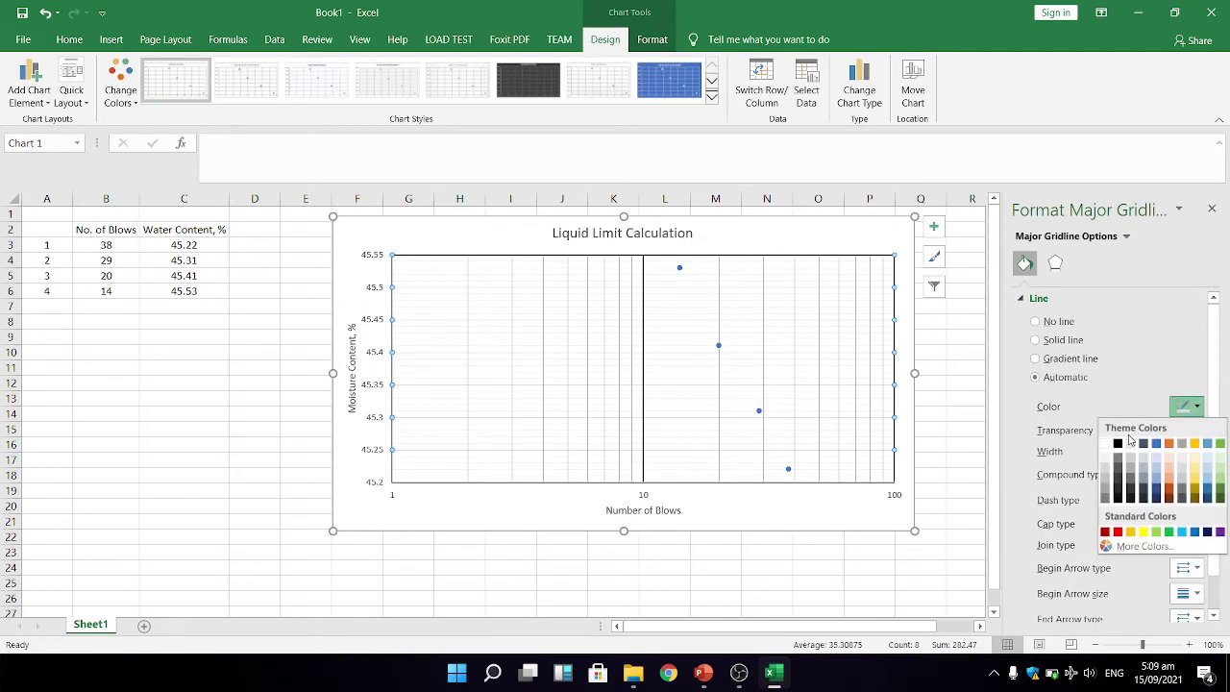
pyautogui.click(1120, 449)
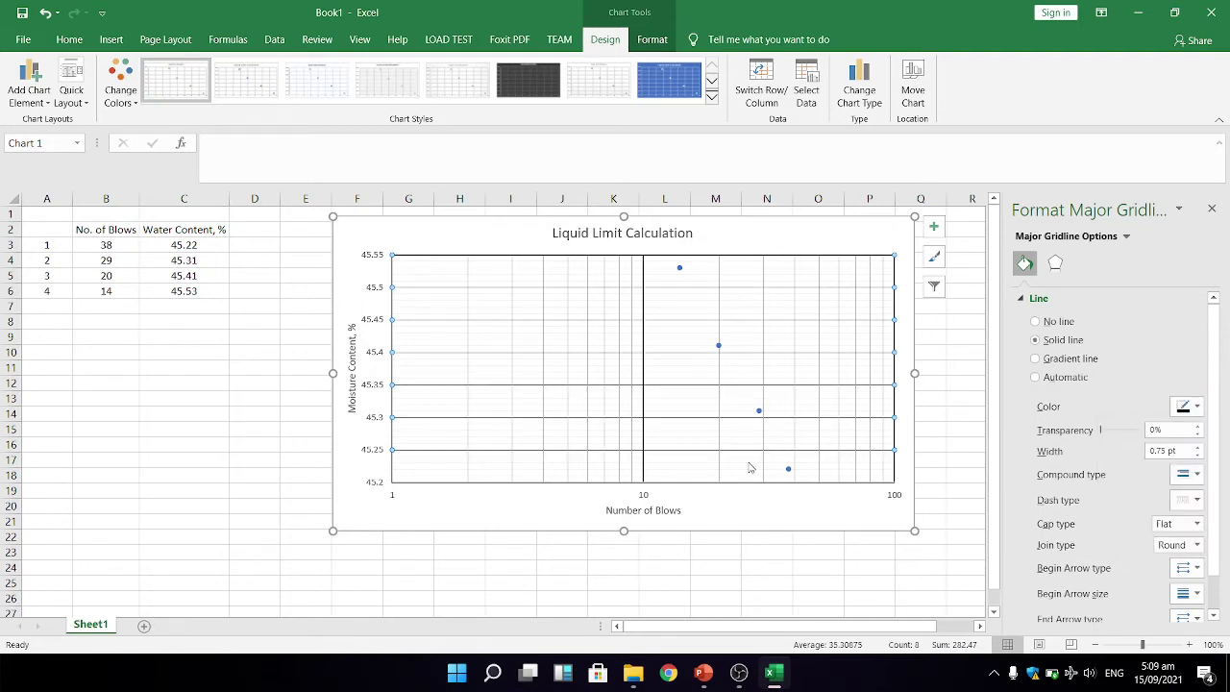
pyautogui.click(752, 506)
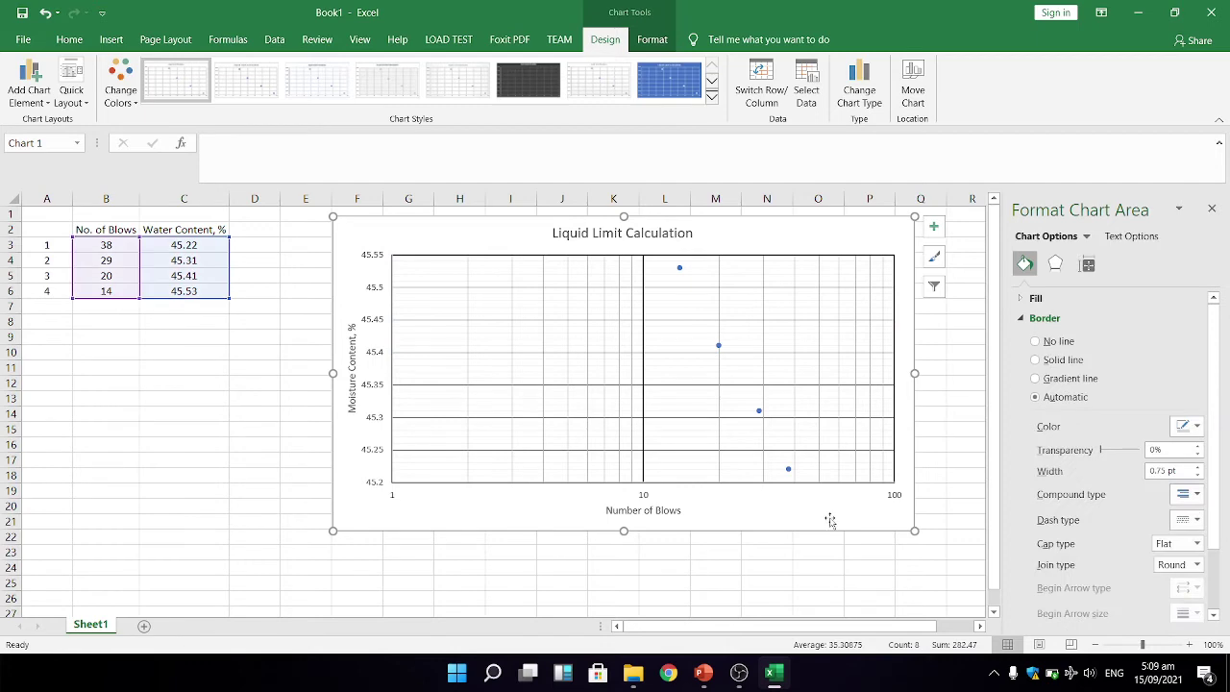
# Step: Add a linear trendline to the data points of the Liquid Limit Calculation chart
pyautogui.scroll(-1, 803, 437)
pyautogui.scroll(1, 800, 444)
pyautogui.click(37, 94)
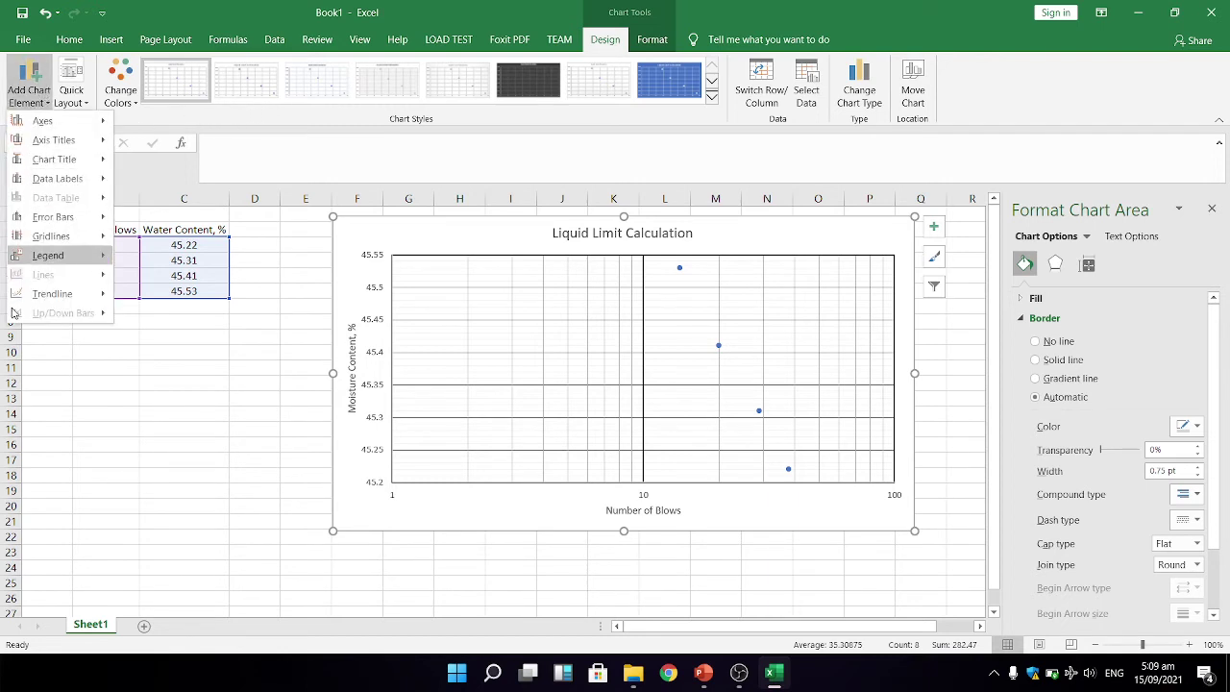
pyautogui.moveTo(58, 293)
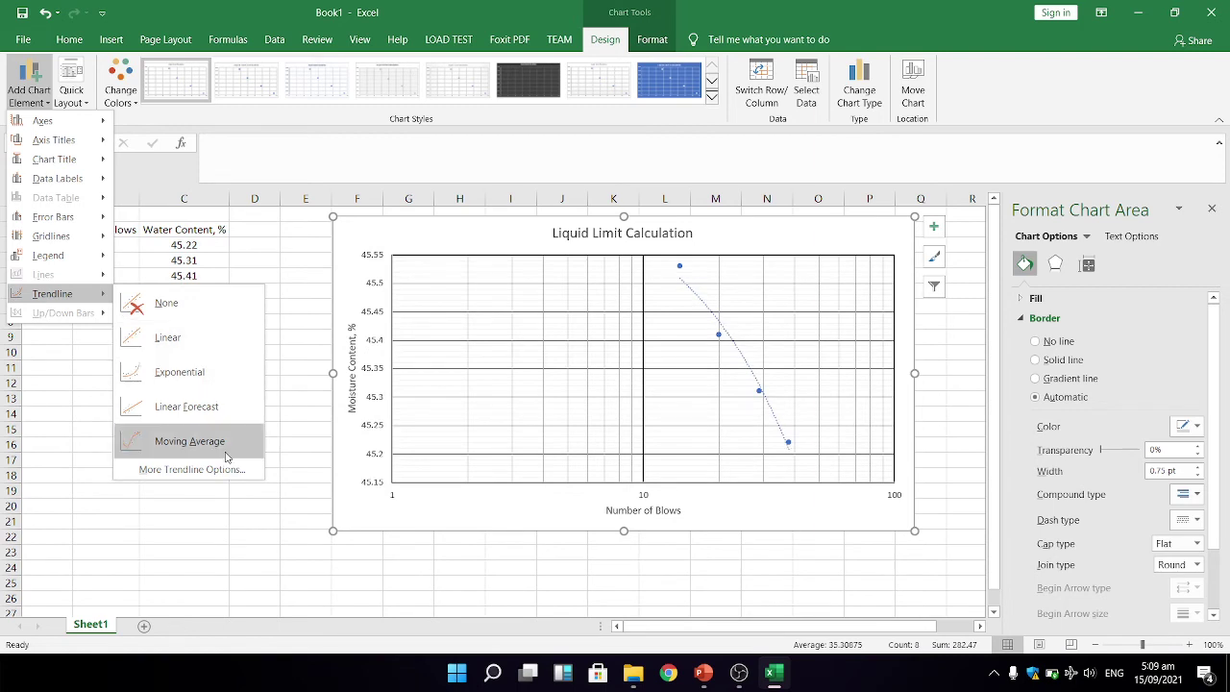
pyautogui.click(170, 337)
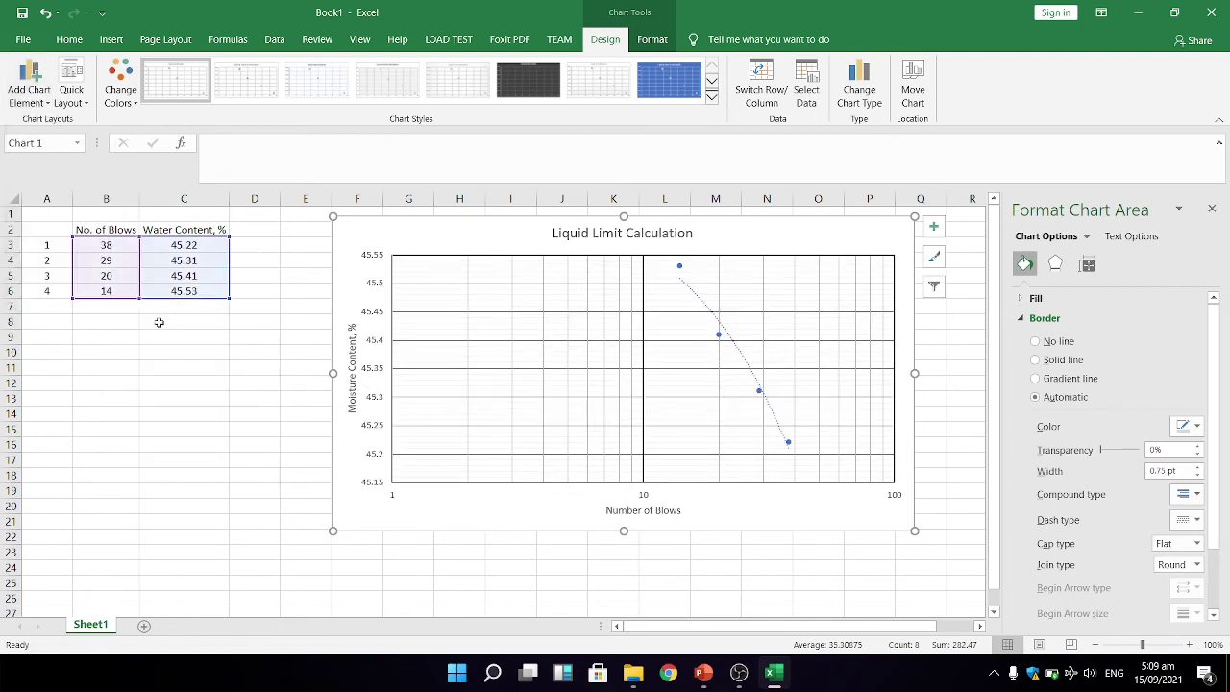
# Step: Change the chart's trendline type to Logarithmic
pyautogui.click(689, 293)
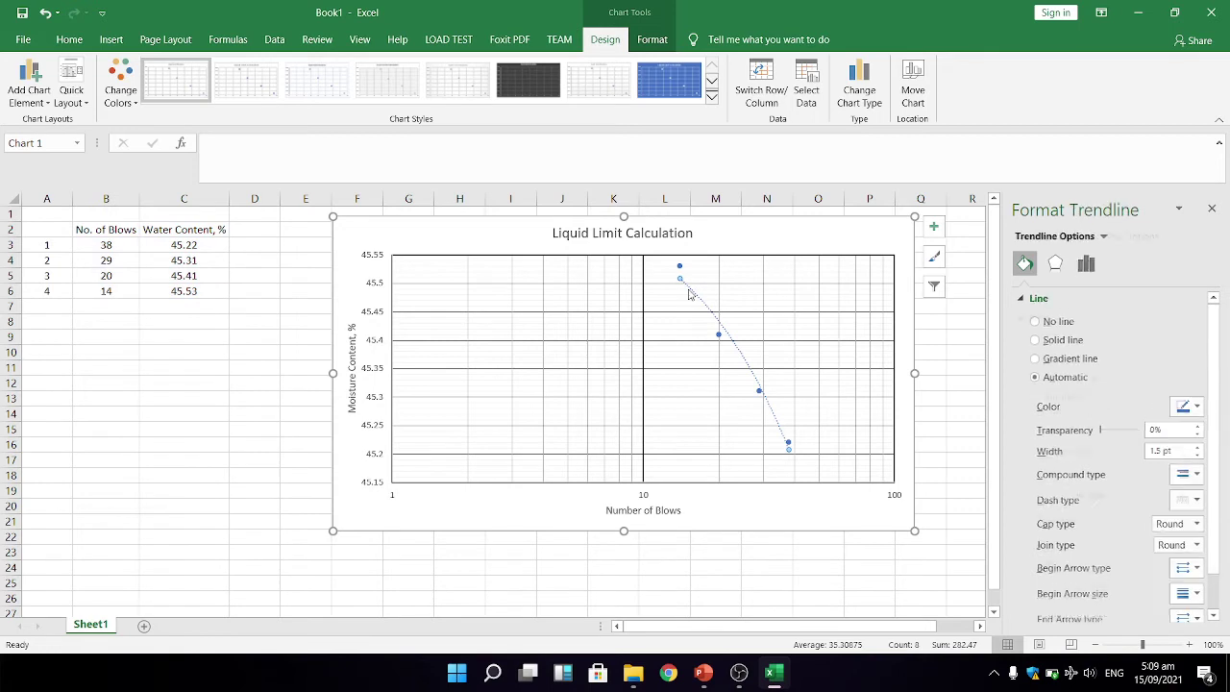
pyautogui.scroll(-1, 1115, 519)
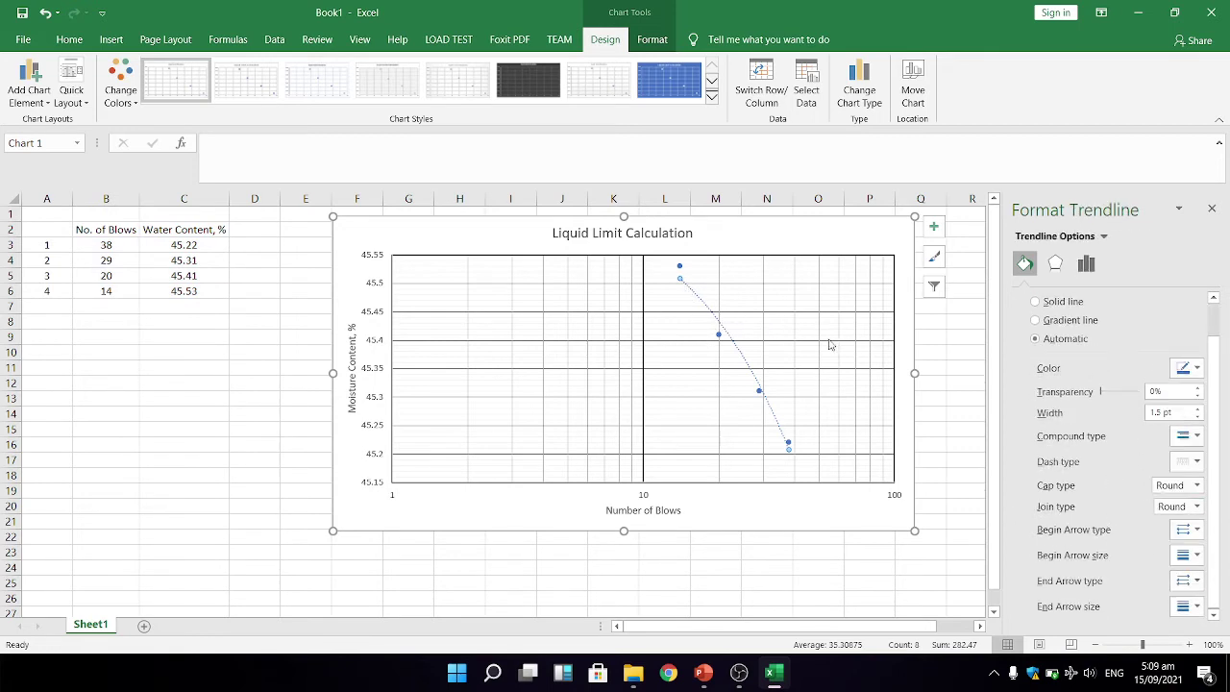
pyautogui.click(1087, 264)
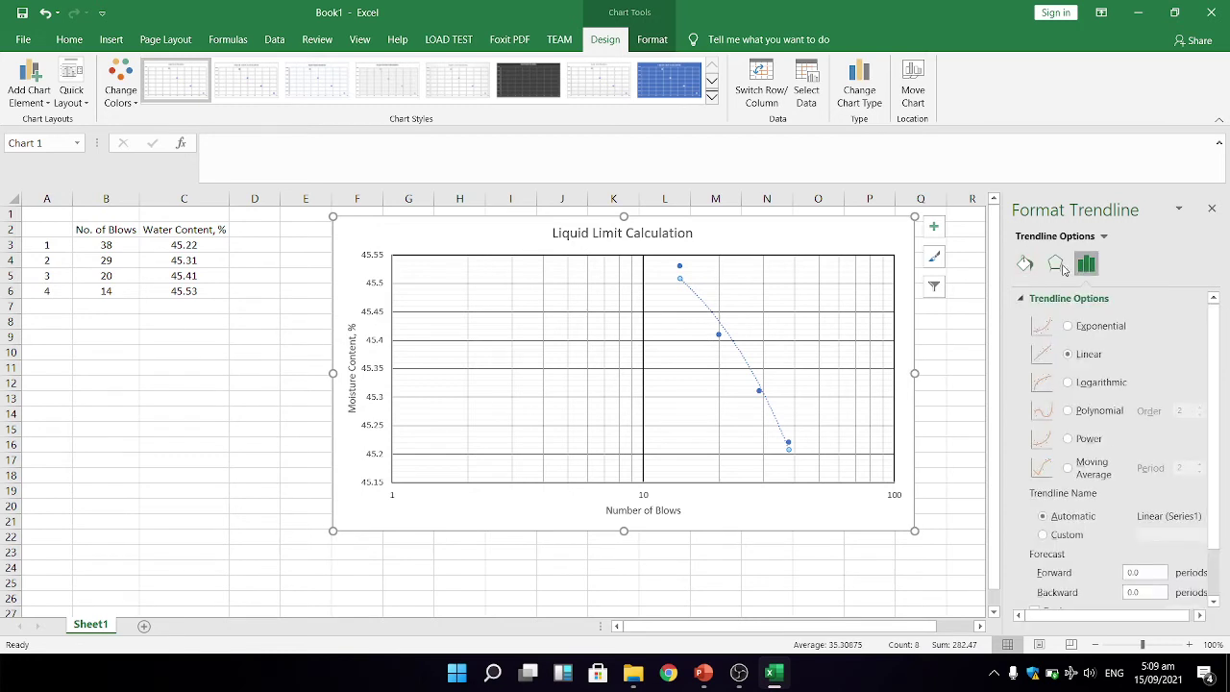
pyautogui.click(1077, 383)
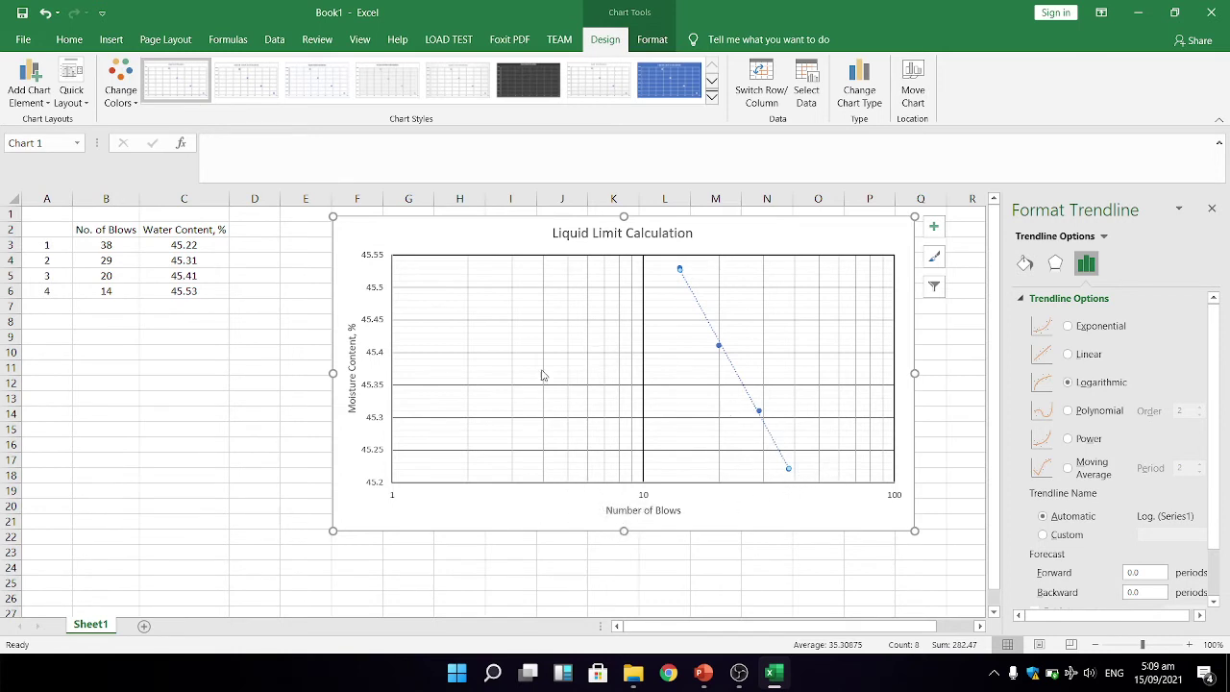
# Step: Display the logarithmic trendline's equation on the chart
pyautogui.click(1219, 120)
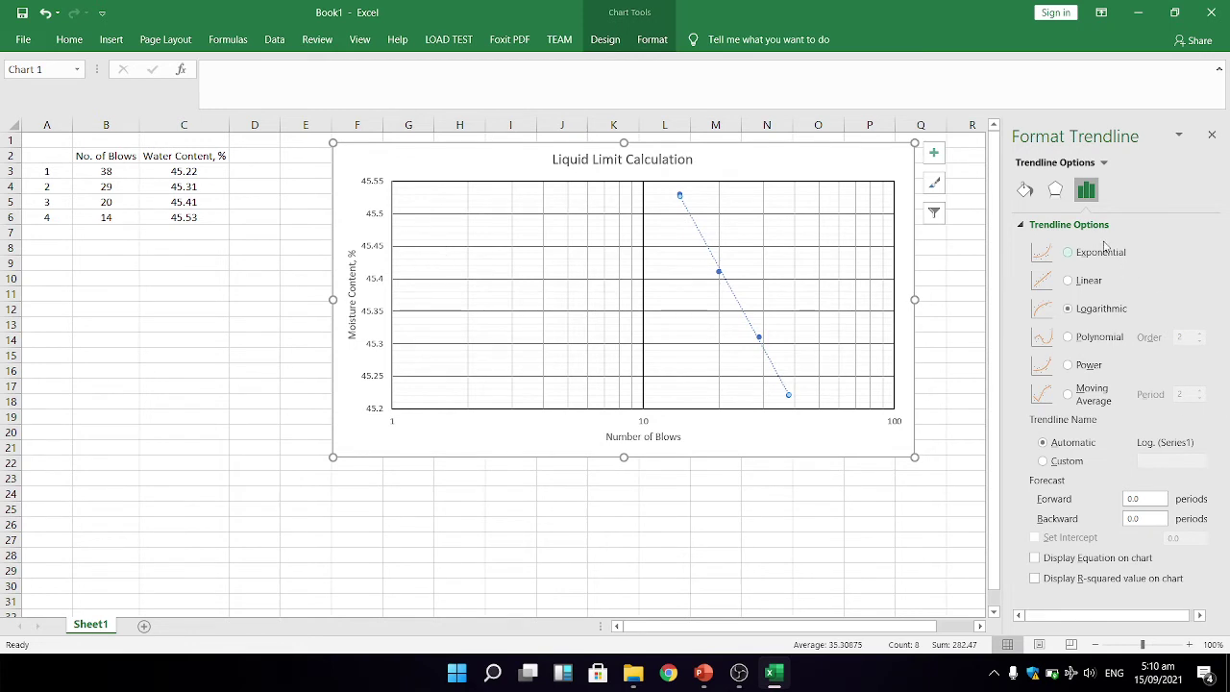
pyautogui.click(1021, 226)
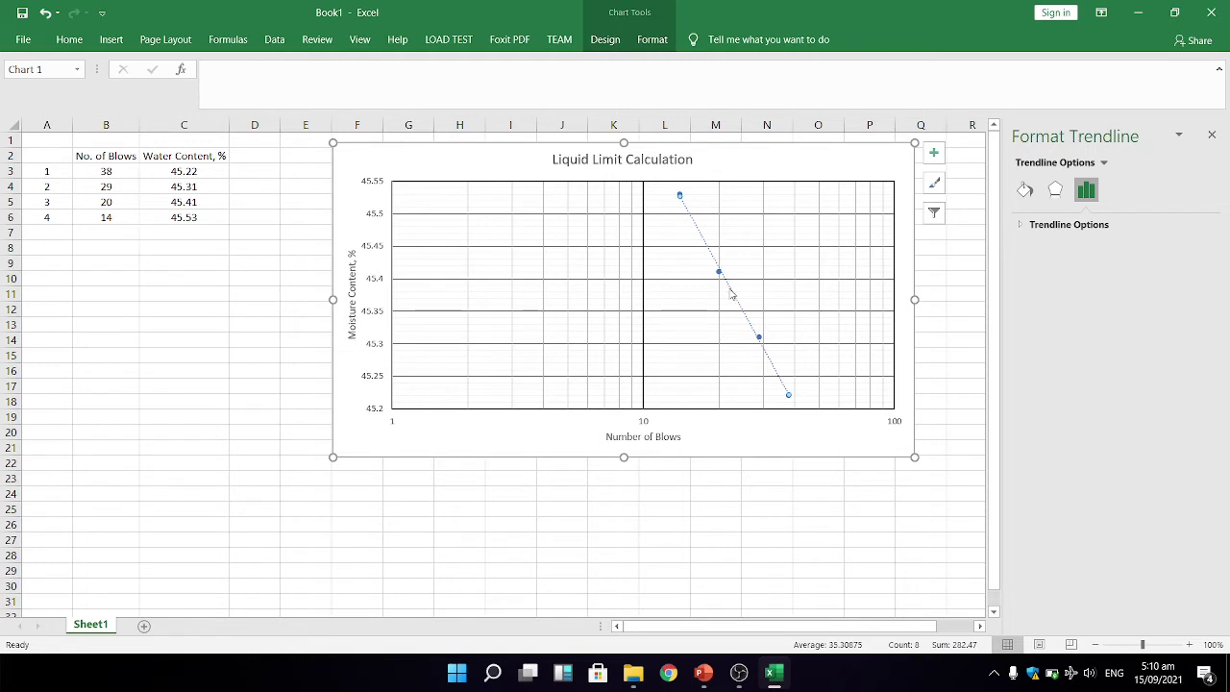
pyautogui.click(1090, 229)
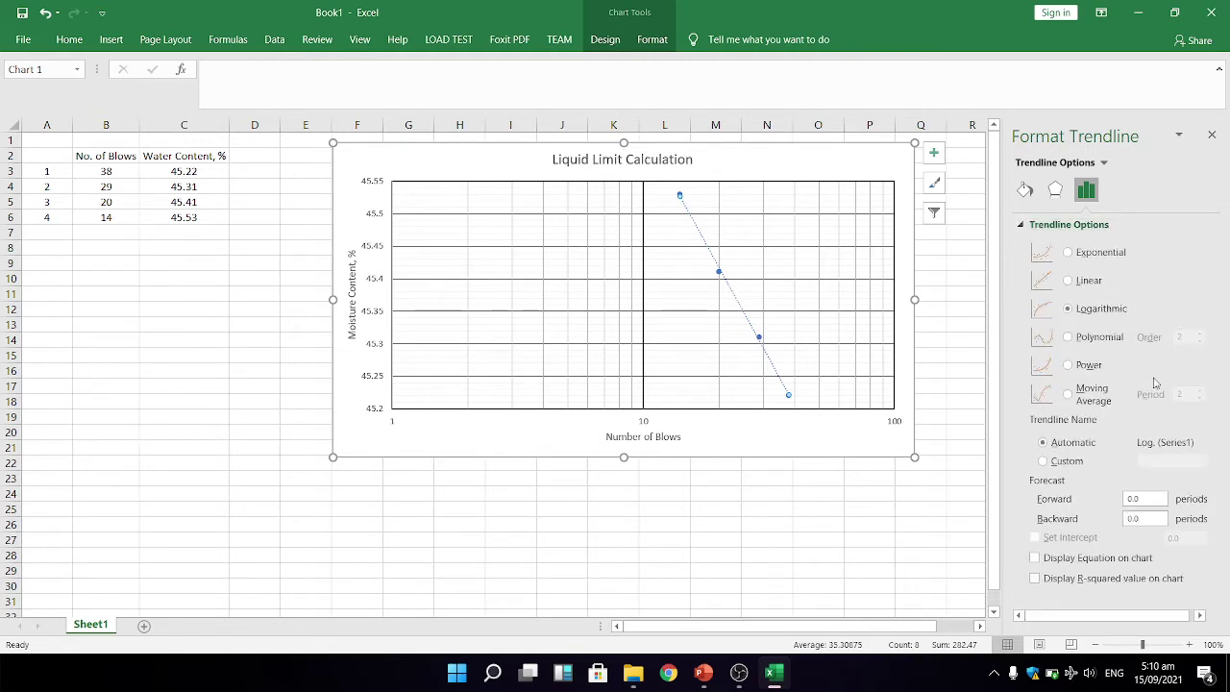
pyautogui.click(1035, 559)
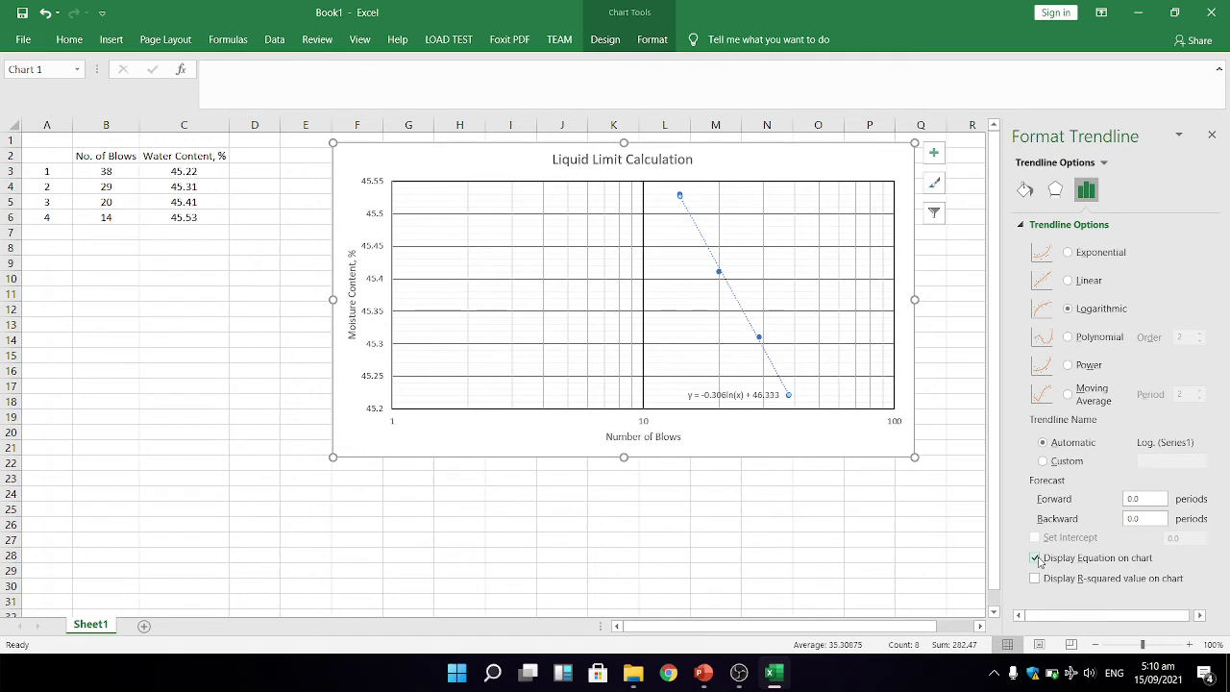
# Step: Move the trendline equation below the plot area, beside the Number of Blows title, and copy its expression from the equals sign onward
pyautogui.click(703, 395)
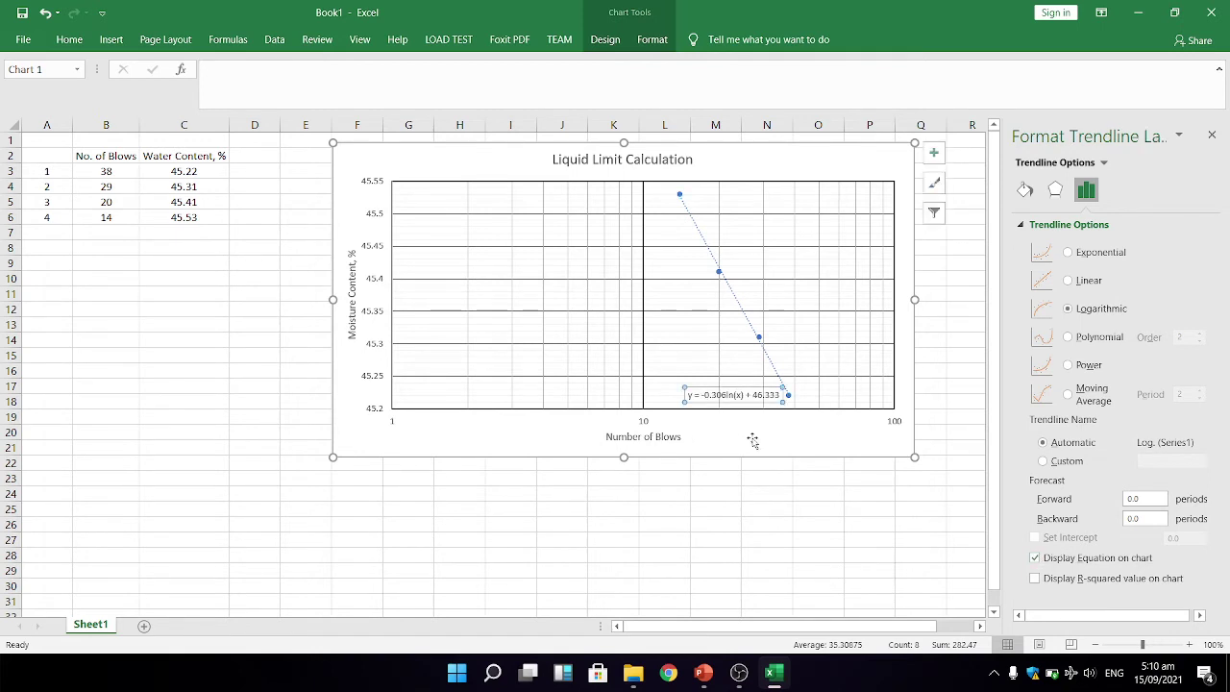
pyautogui.moveTo(748, 437); pyautogui.dragTo(825, 433)
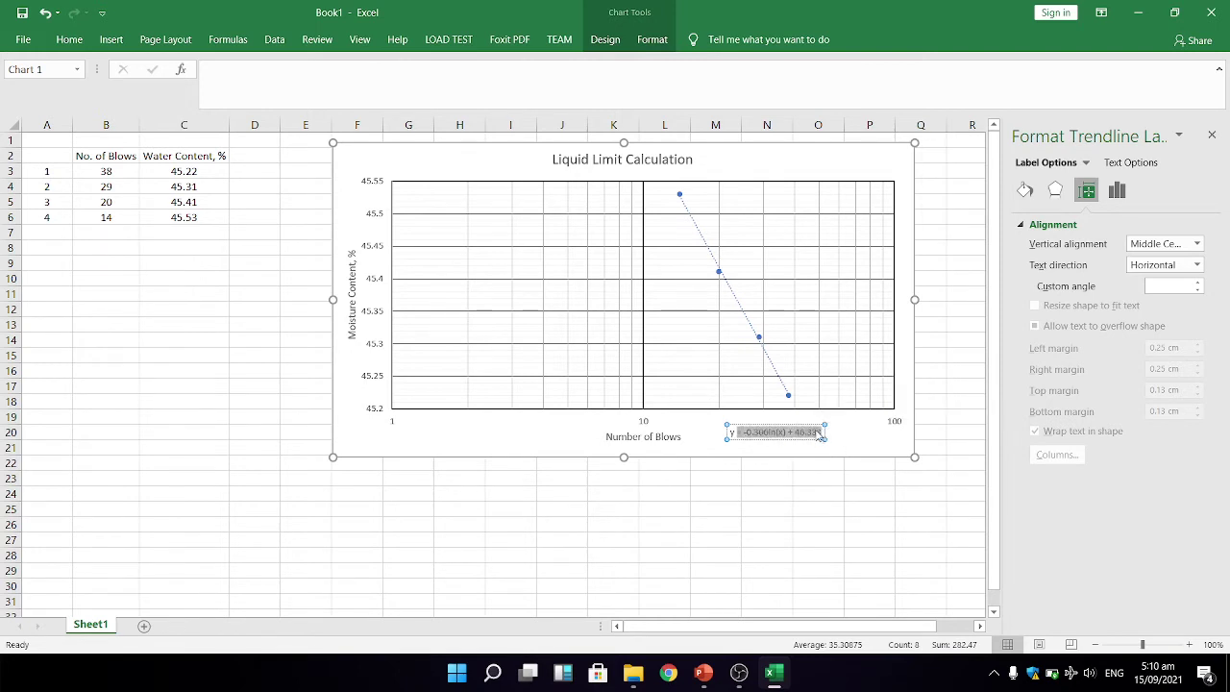
pyautogui.click(193, 244)
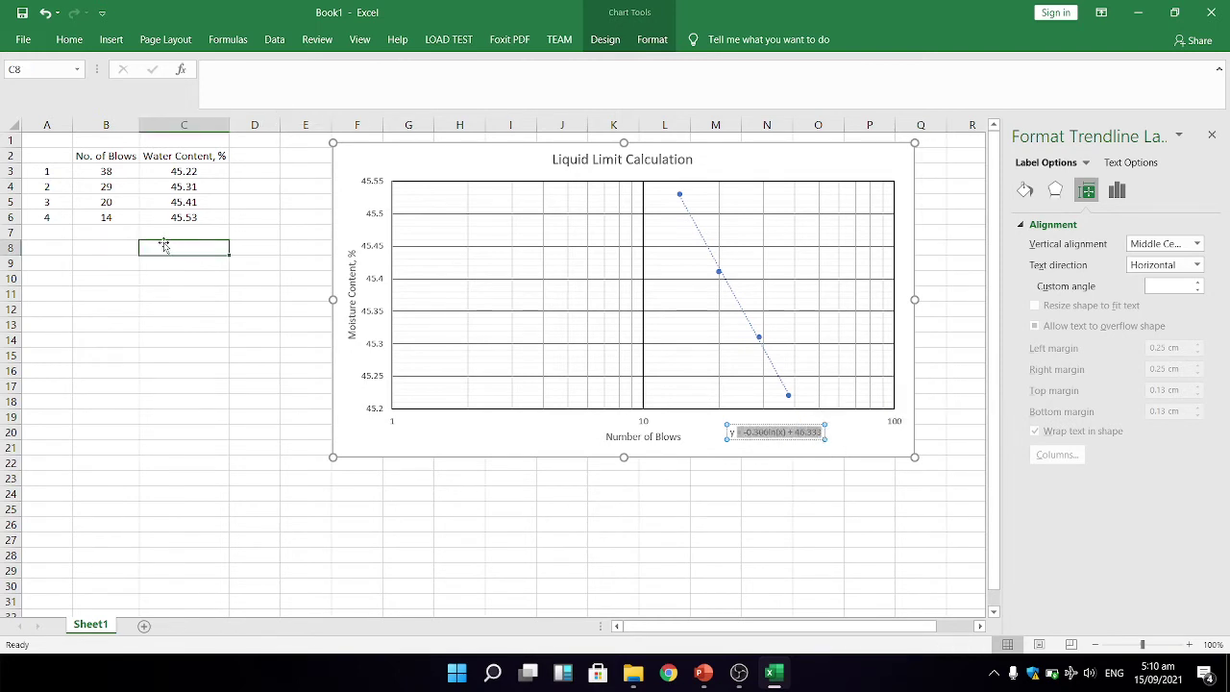
# Step: Enter 29 and 20 as numbers of blows in cells B8 and B9
pyautogui.click(71, 261)
pyautogui.click(134, 248)
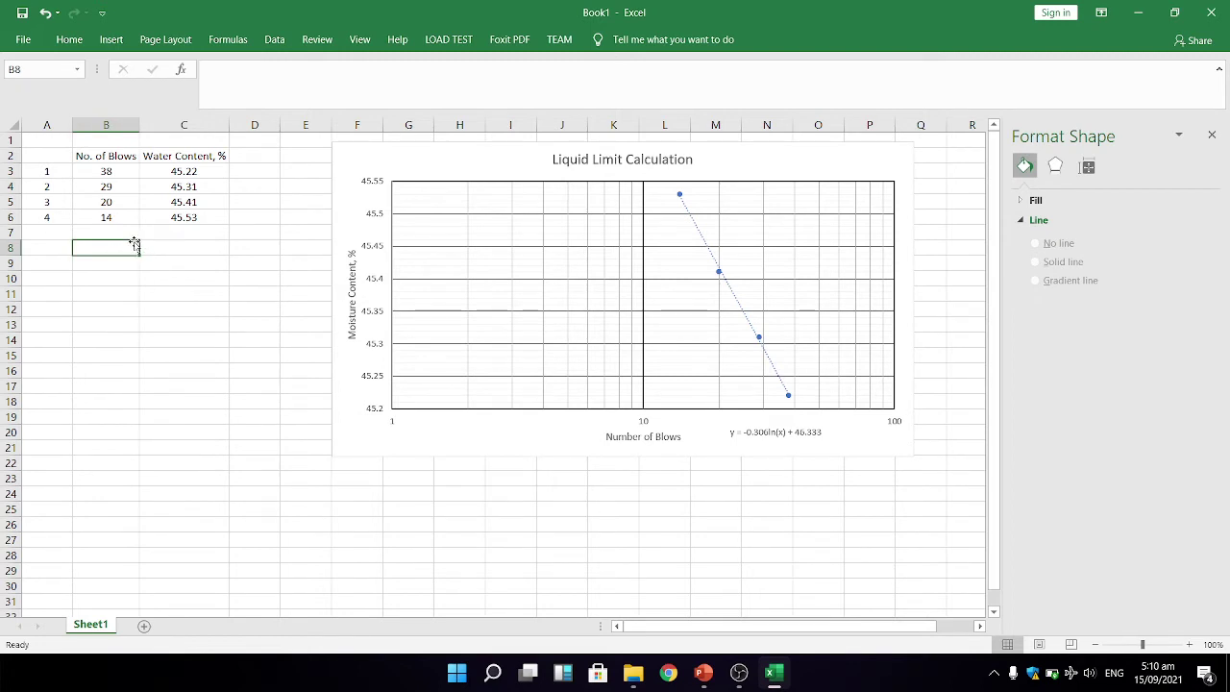
pyautogui.write('29')
pyautogui.press('Return')
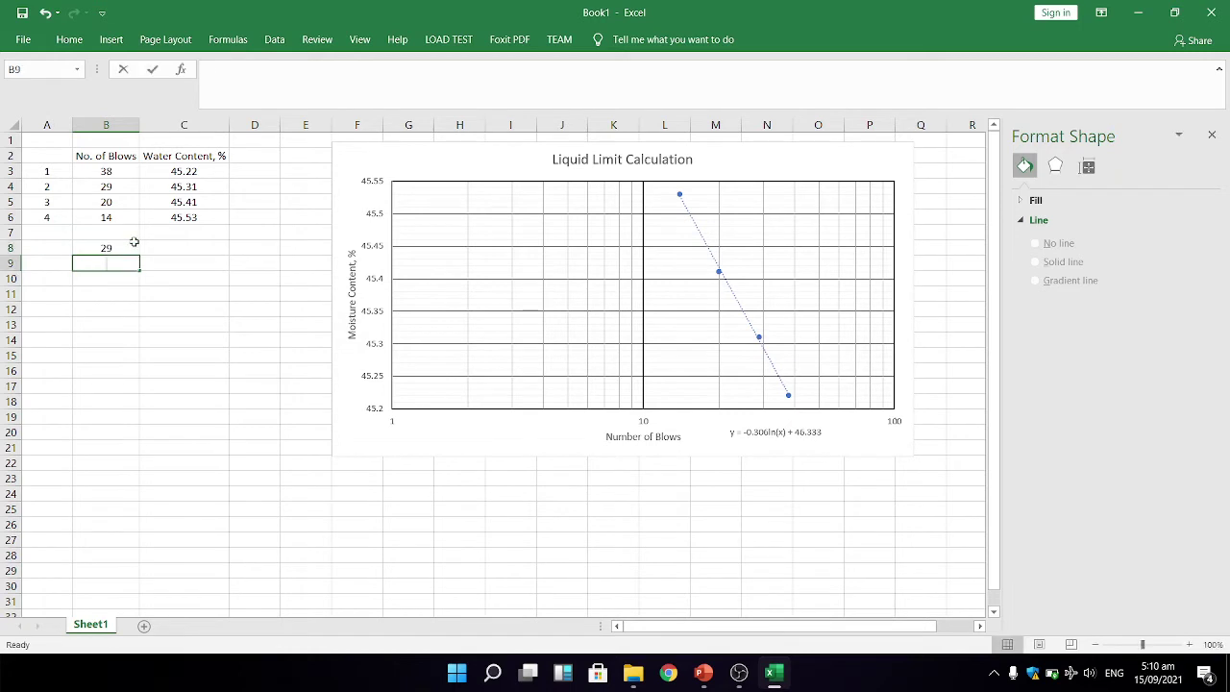
pyautogui.write('20')
pyautogui.press('Return')
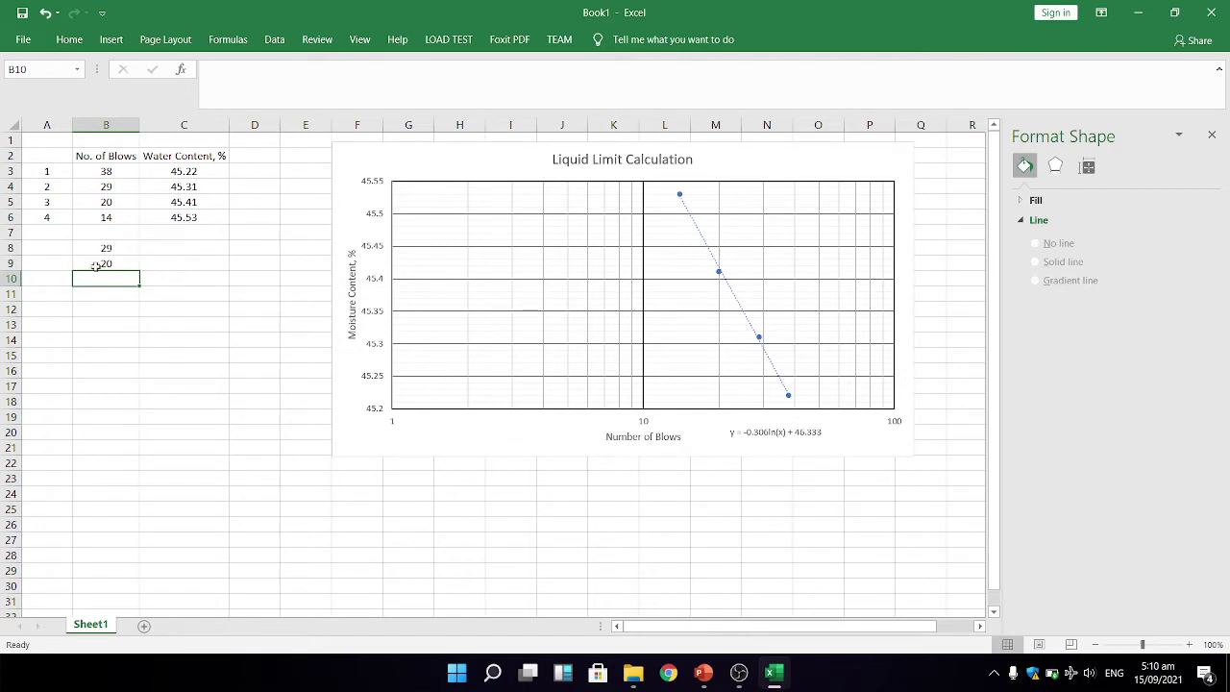
# Step: Insert the copied expression "= -0.306ln(x) + 46.333" as a formula in cell C8, keeping only one equals sign
pyautogui.click(171, 250)
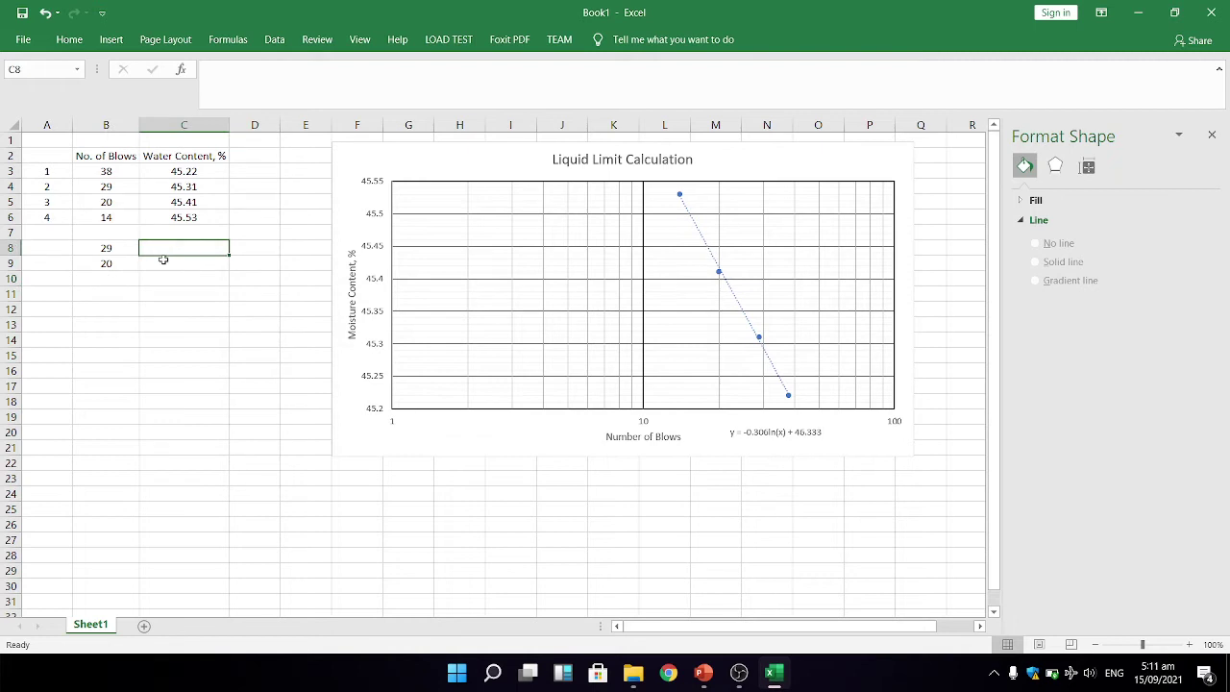
pyautogui.click(252, 74)
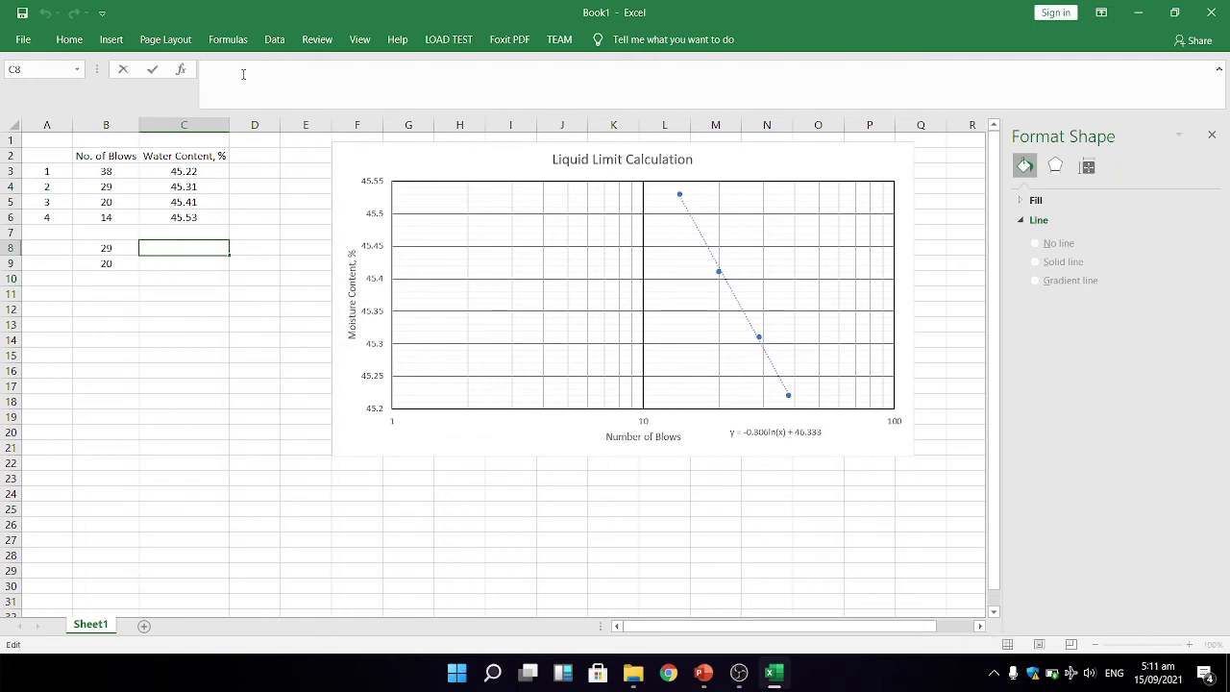
pyautogui.write('=')
pyautogui.write('= -0.306ln(x) + 46.333')
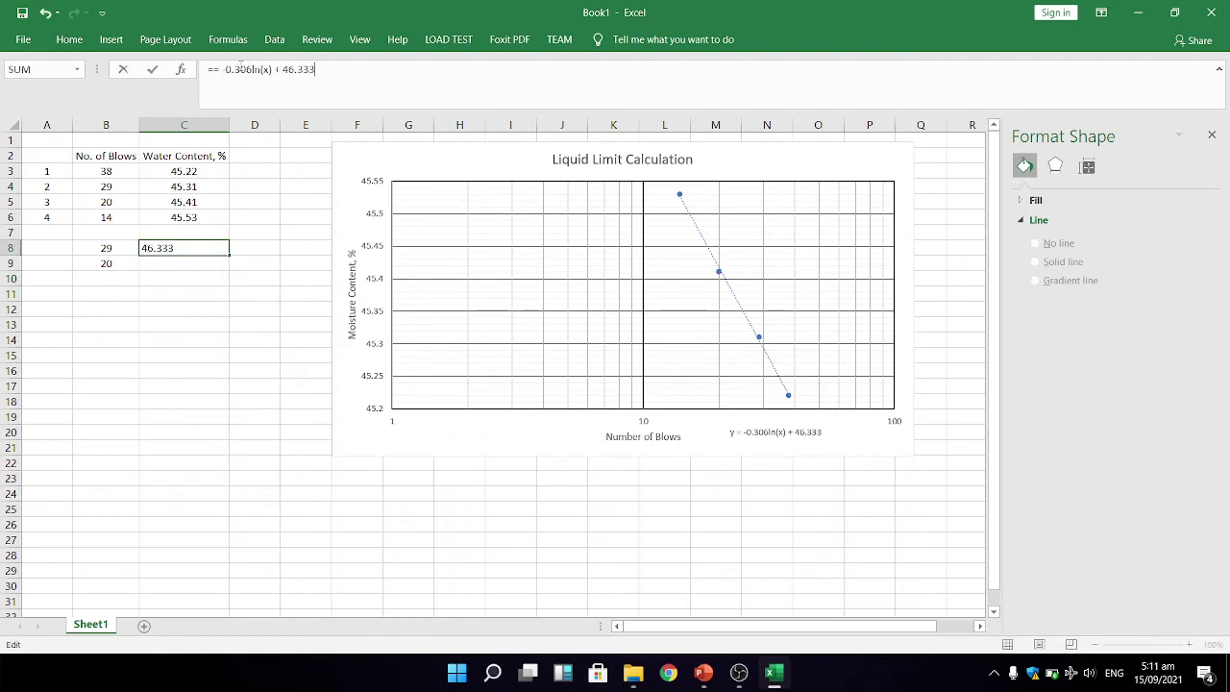
pyautogui.press('Home')
pyautogui.press('Delete')
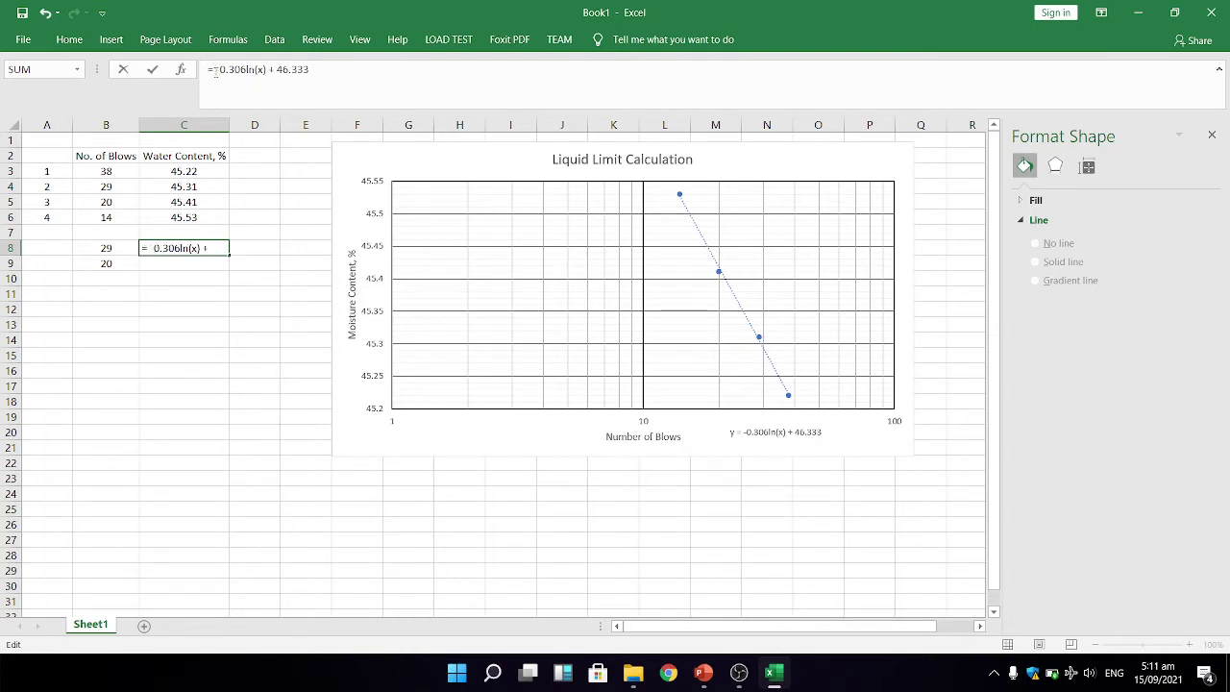
# Step: Enclose the logarithmic term of C8's formula in parentheses and replace x with a reference to cell B8
pyautogui.write('(x')
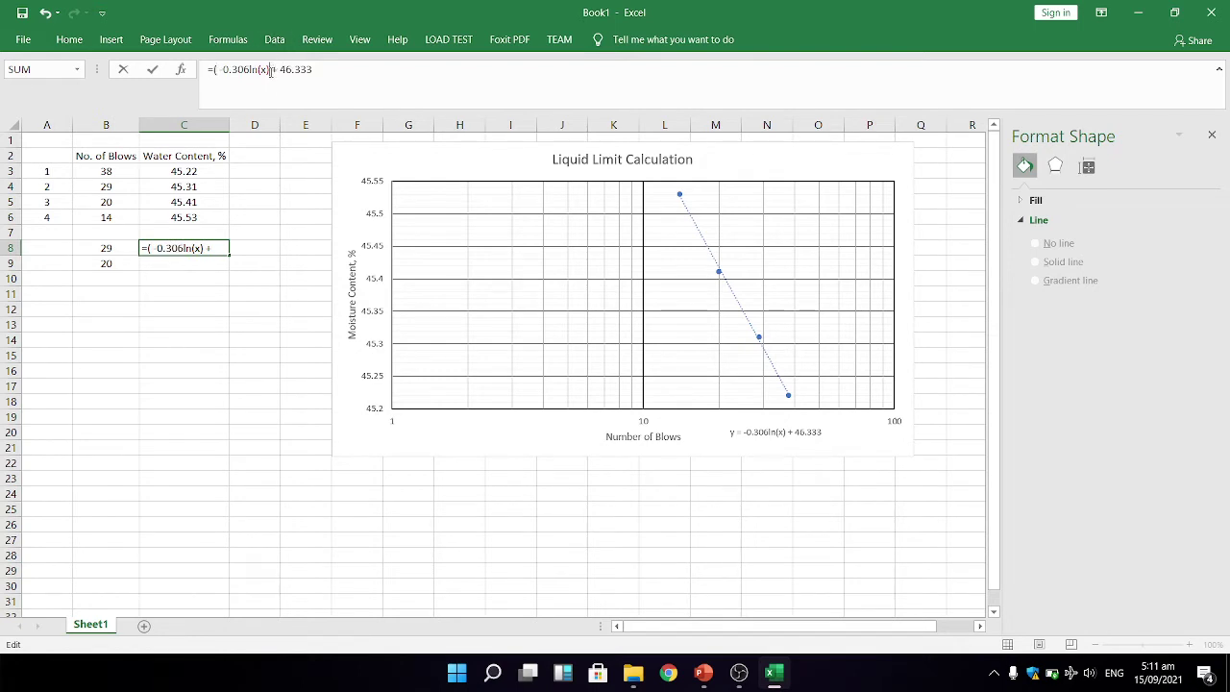
pyautogui.write(')')
pyautogui.press('BackSpace')
pyautogui.click(106, 248)
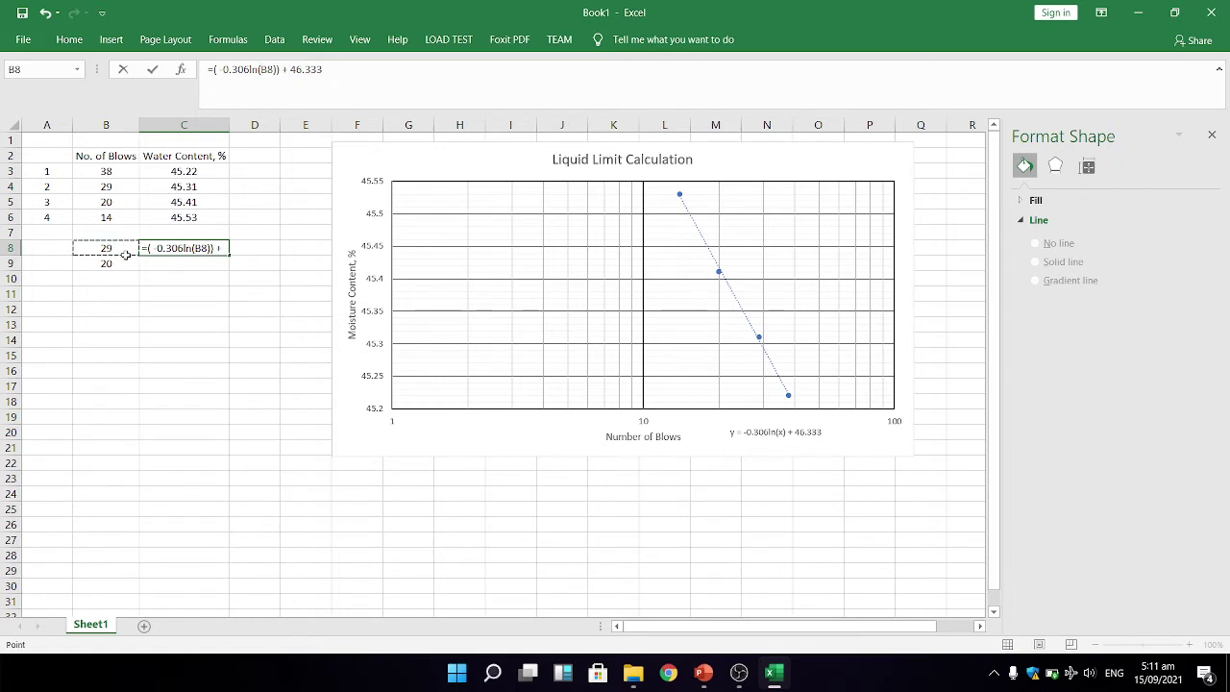
pyautogui.press('Return')
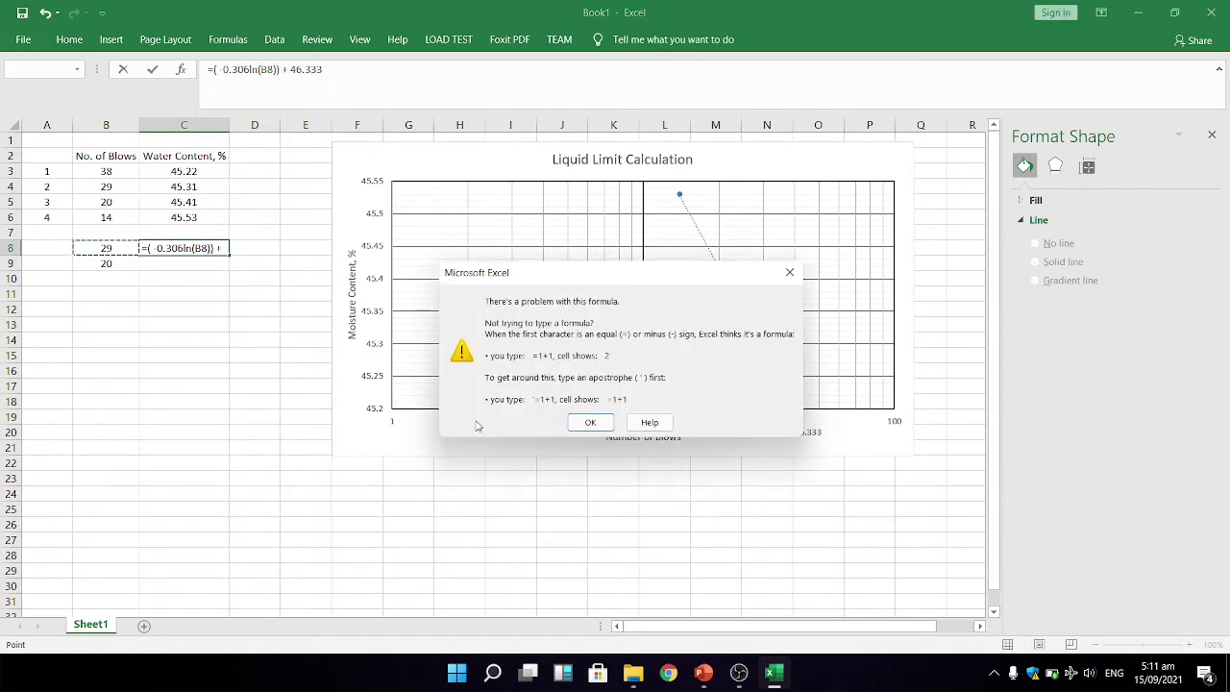
# Step: Correct C8's formula by inserting a multiplication sign between 0.306 and ln, giving =(-0.306*ln(B8)) + 46.333
pyautogui.click(590, 422)
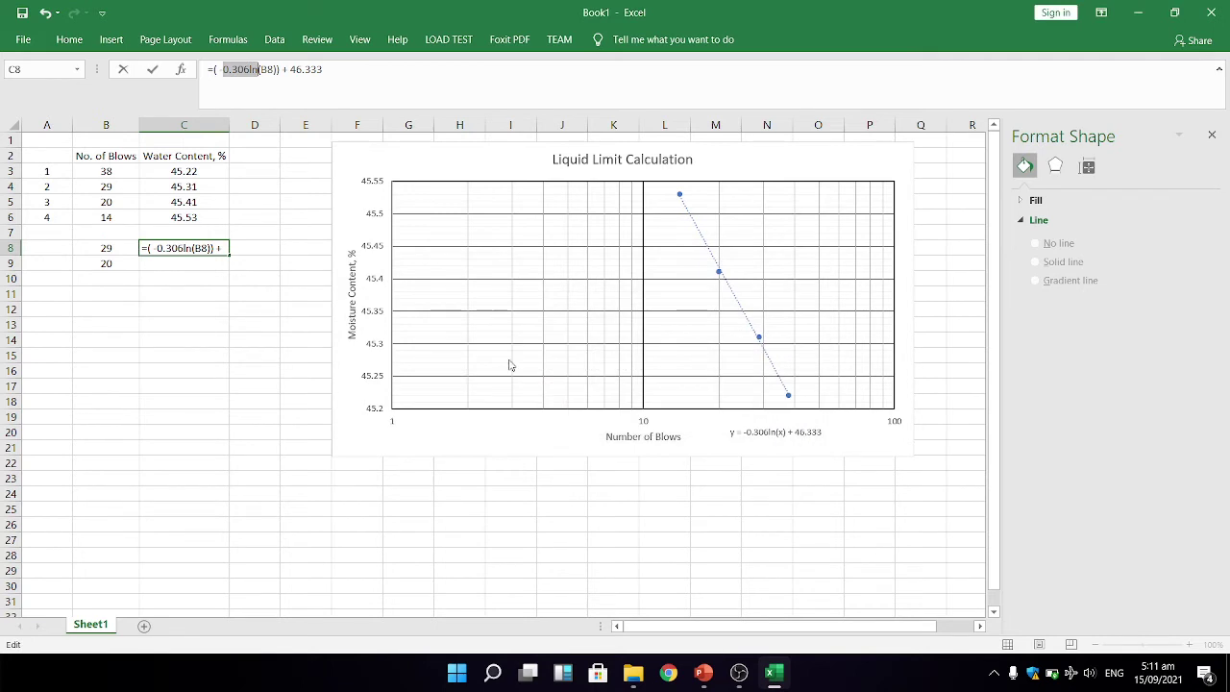
pyautogui.click(248, 69)
pyautogui.write('*')
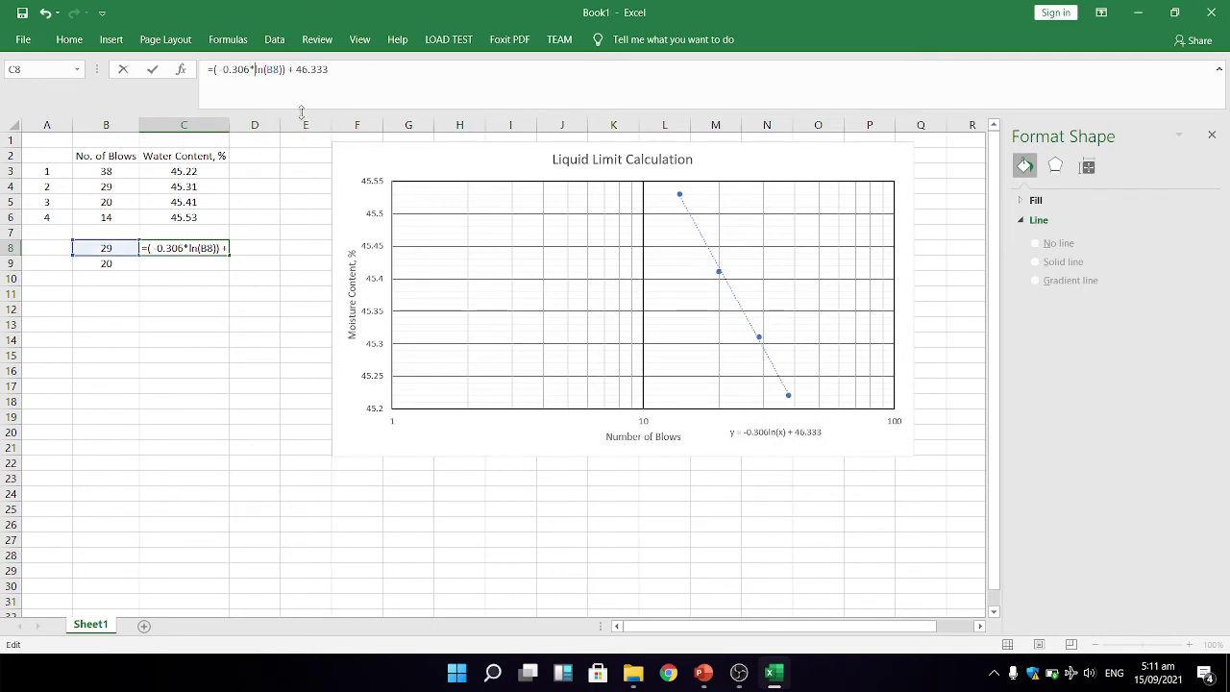
pyautogui.press('Return')
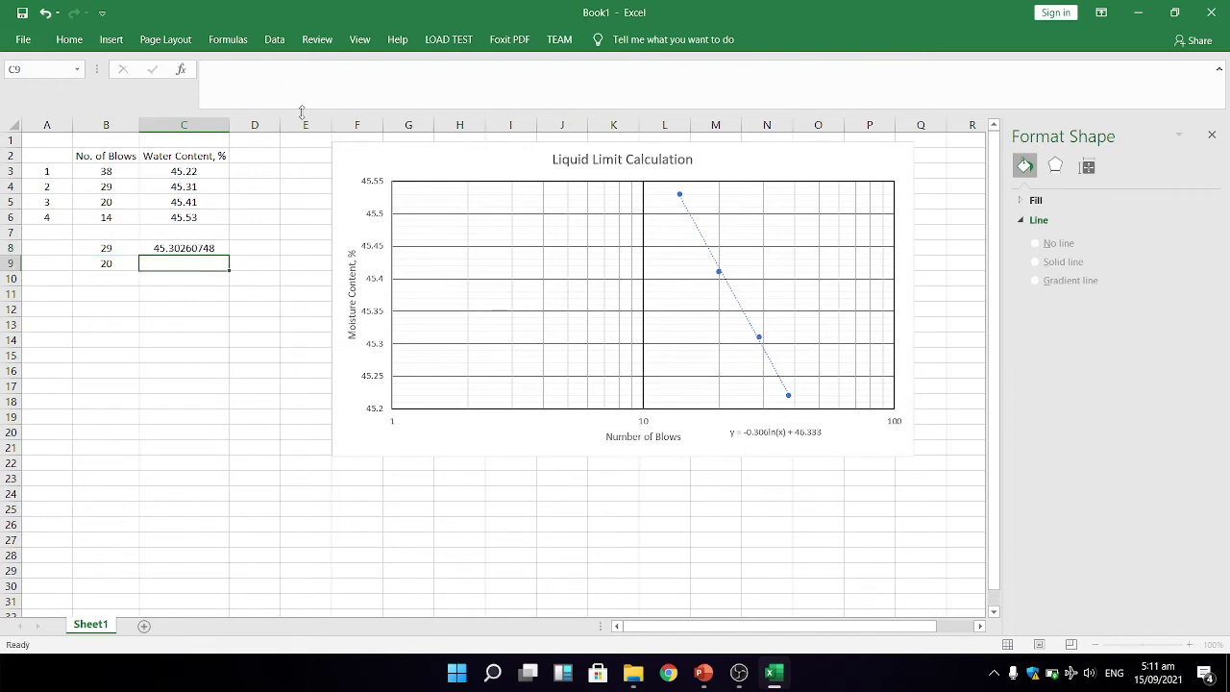
# Step: Format the calculated water content in cell C8 to two decimal places
pyautogui.click(176, 245)
pyautogui.click(69, 39)
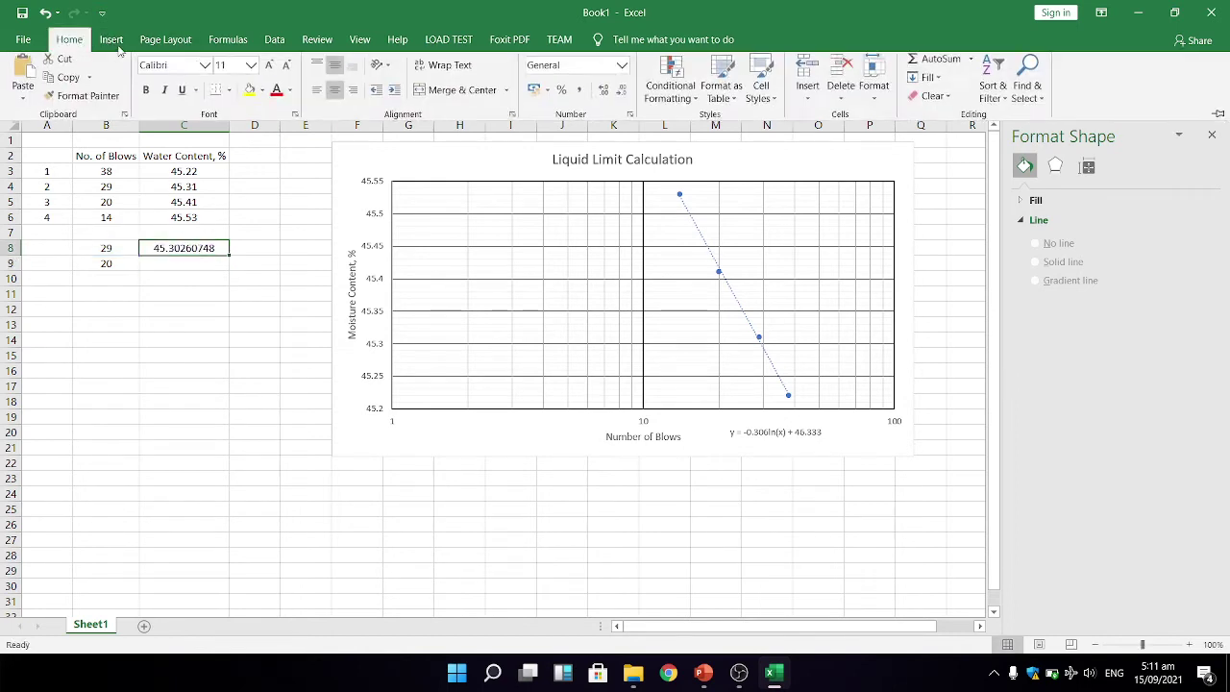
pyautogui.click(603, 93)
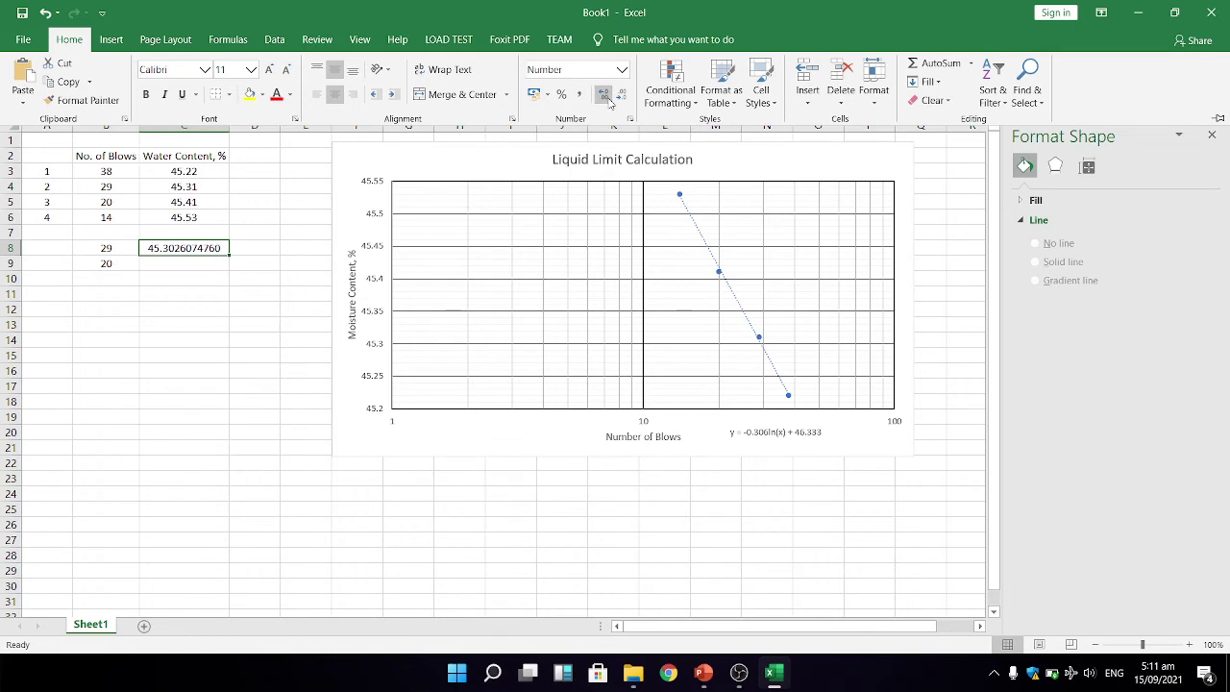
pyautogui.click(622, 94)
pyautogui.click(622, 94)
pyautogui.click(620, 94)
pyautogui.click(620, 94)
pyautogui.click(619, 94)
pyautogui.click(618, 95)
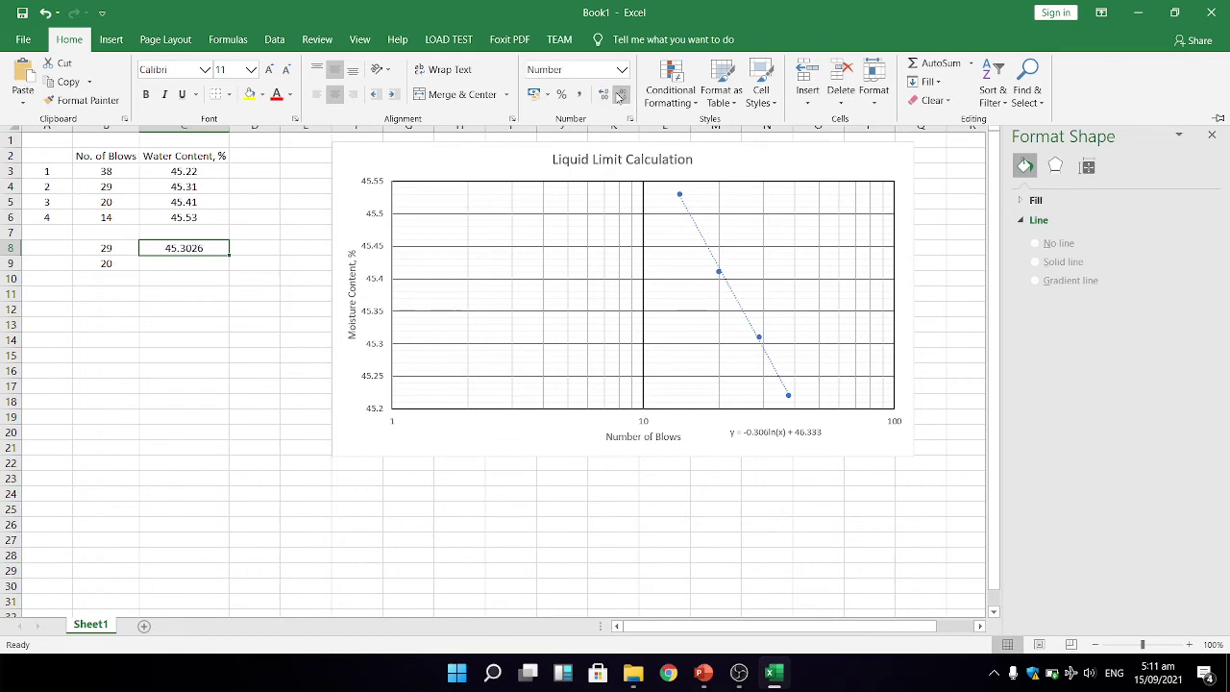
pyautogui.click(618, 95)
pyautogui.click(616, 97)
# Step: Fill the water content formula from C8 down to C9 for 20 blows
pyautogui.click(161, 250)
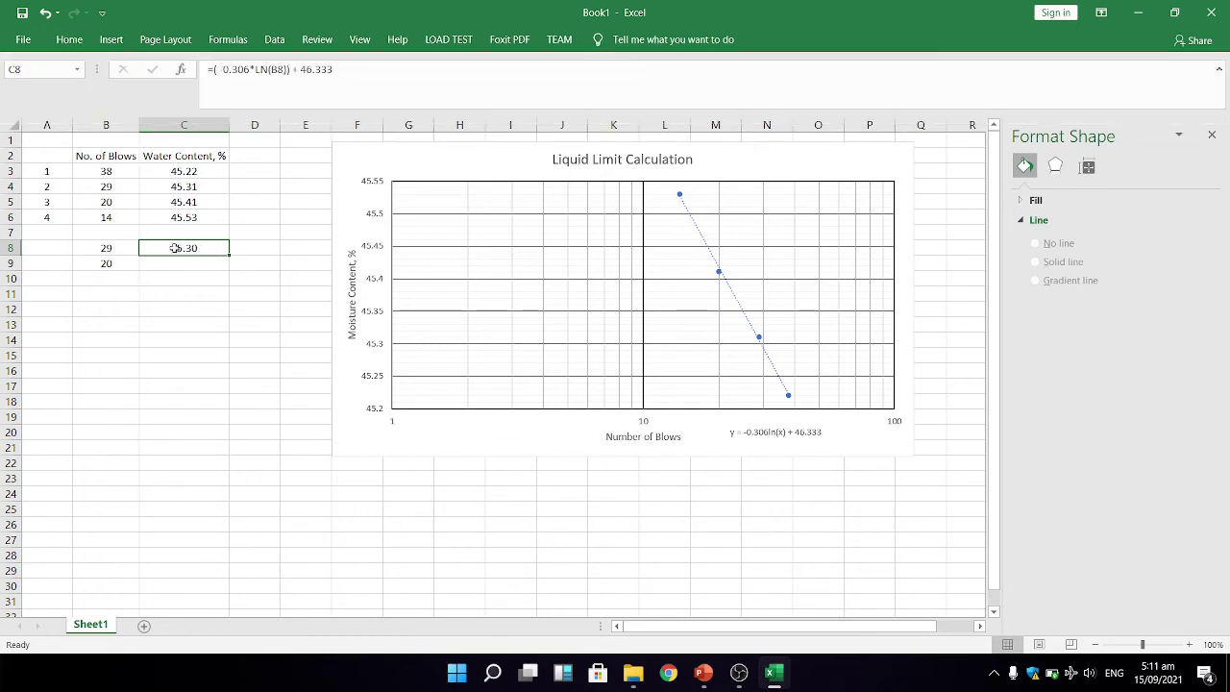
pyautogui.moveTo(231, 252); pyautogui.dragTo(231, 270)
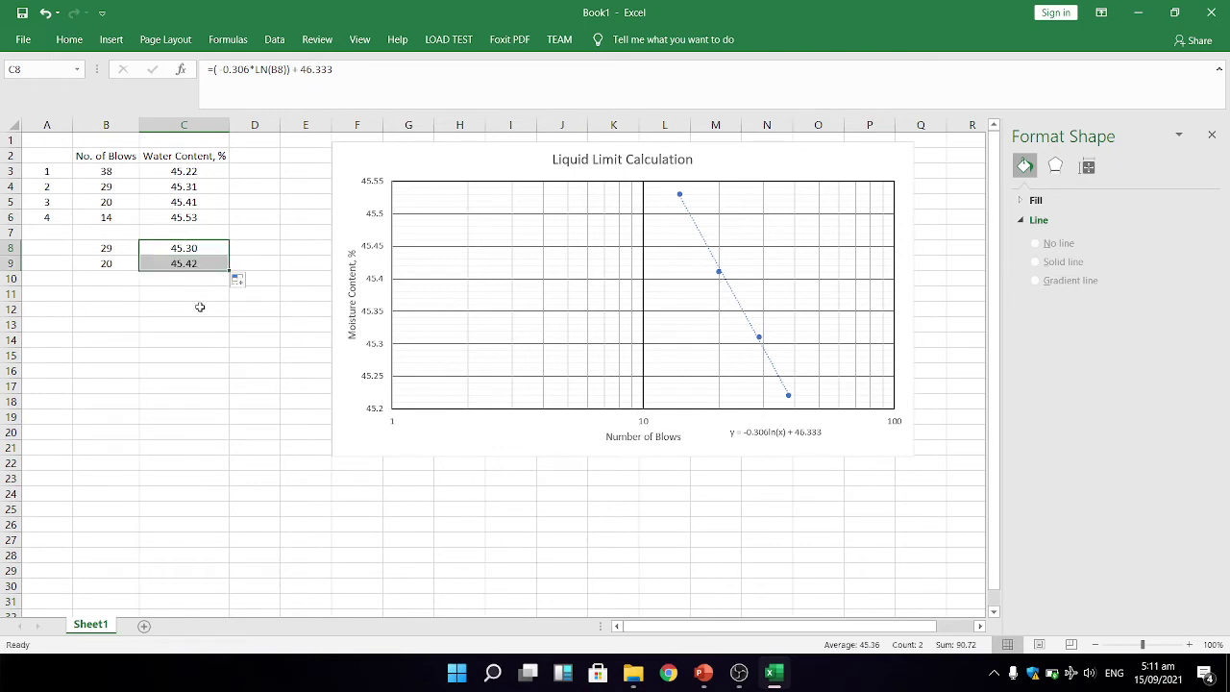
pyautogui.click(202, 305)
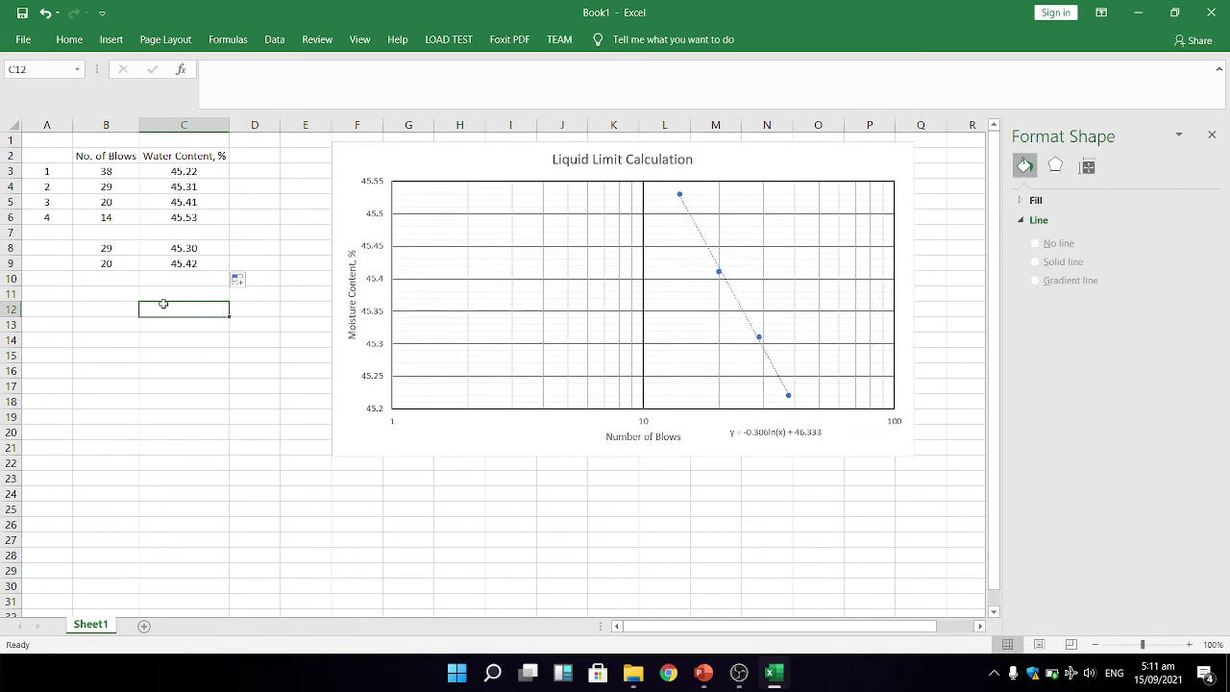
# Step: Enter 25 as the number of blows in cell B10 and select the adjacent water content cell C10
pyautogui.click(109, 279)
pyautogui.write('25')
pyautogui.press('Return')
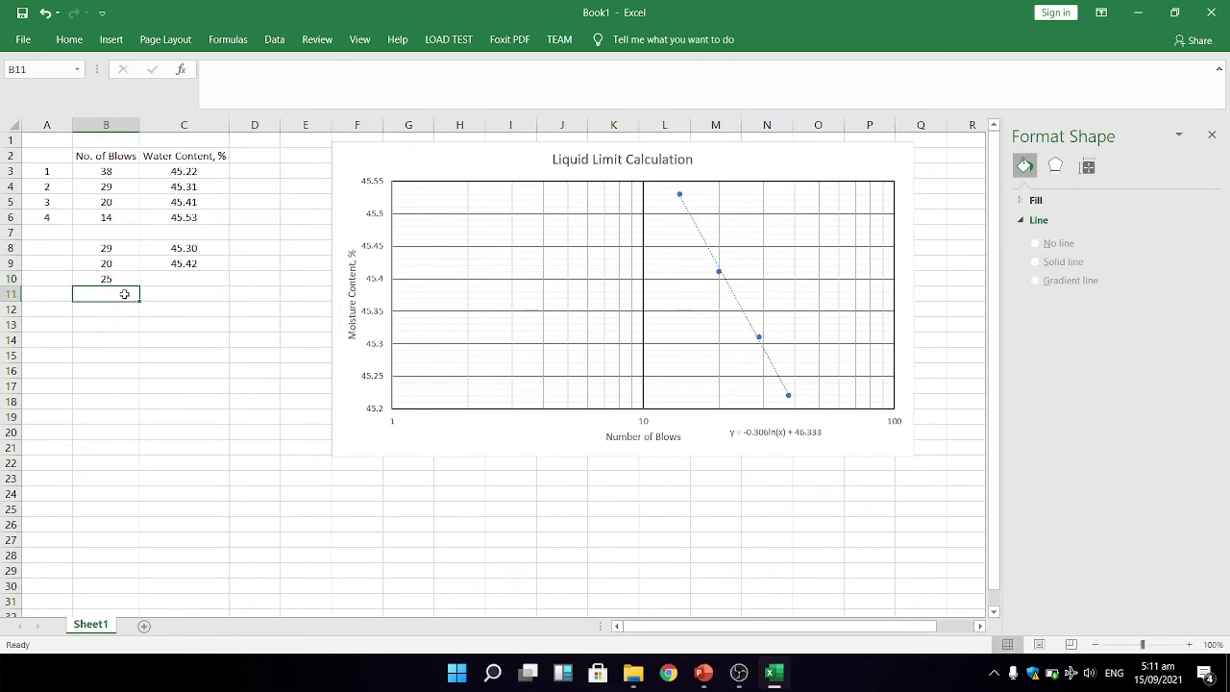
pyautogui.click(177, 279)
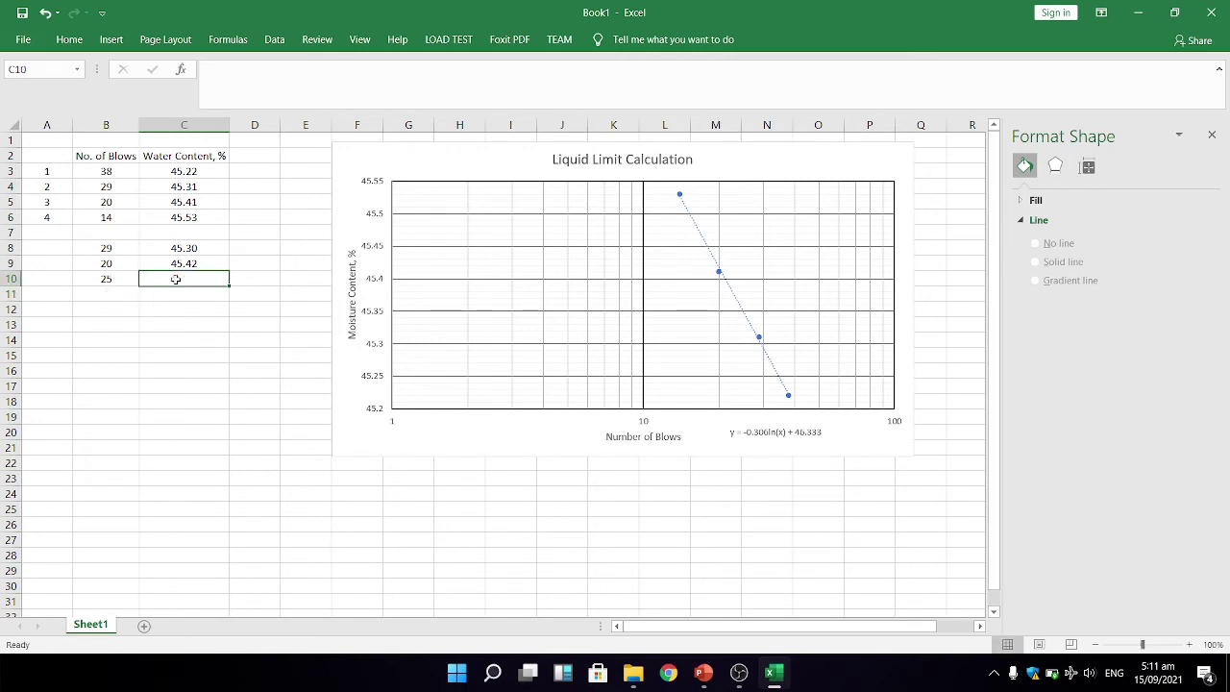
# Step: Calculate the water content at 25 blows in cell C10 with the formula =TREND(C8:C9,B8:B9,25)
pyautogui.write('=trend(')
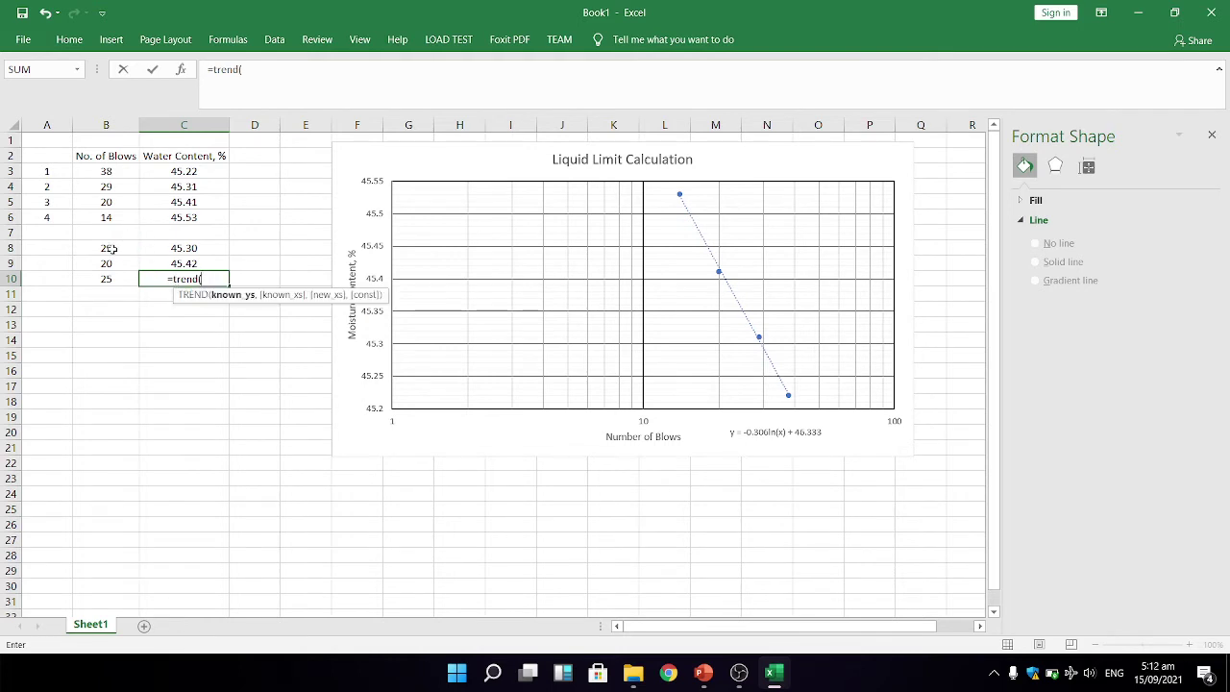
pyautogui.moveTo(192, 246); pyautogui.dragTo(189, 262)
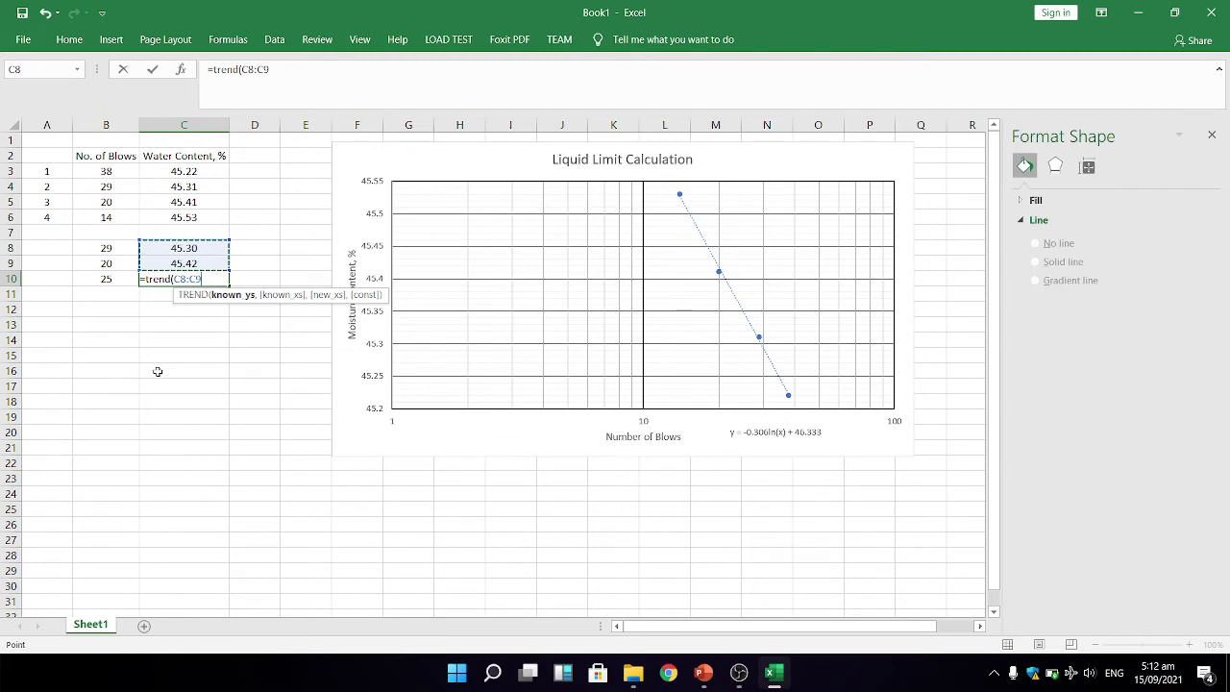
pyautogui.write(',')
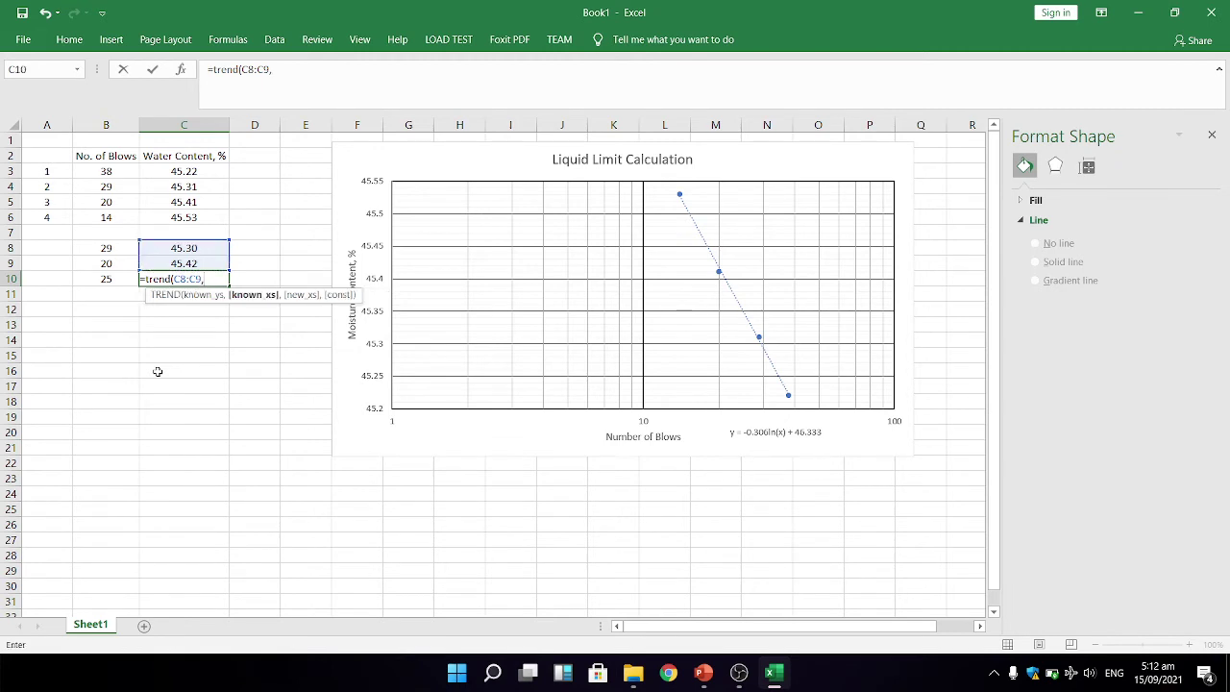
pyautogui.moveTo(106, 248); pyautogui.dragTo(109, 262)
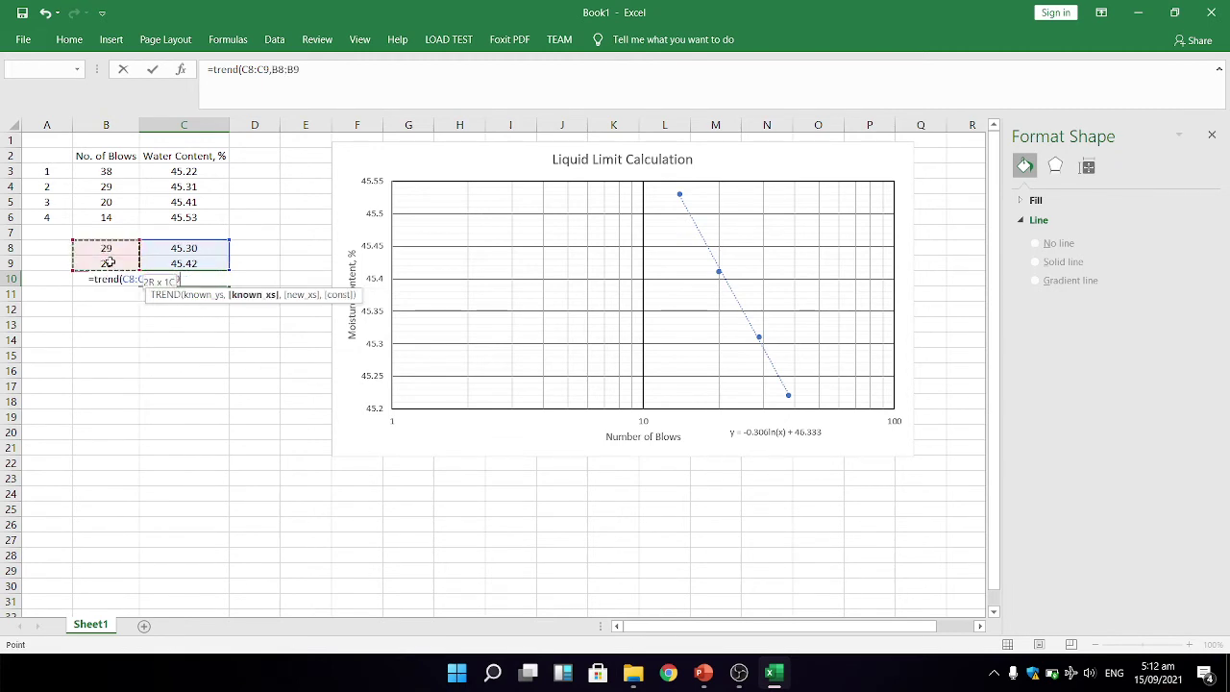
pyautogui.write(',')
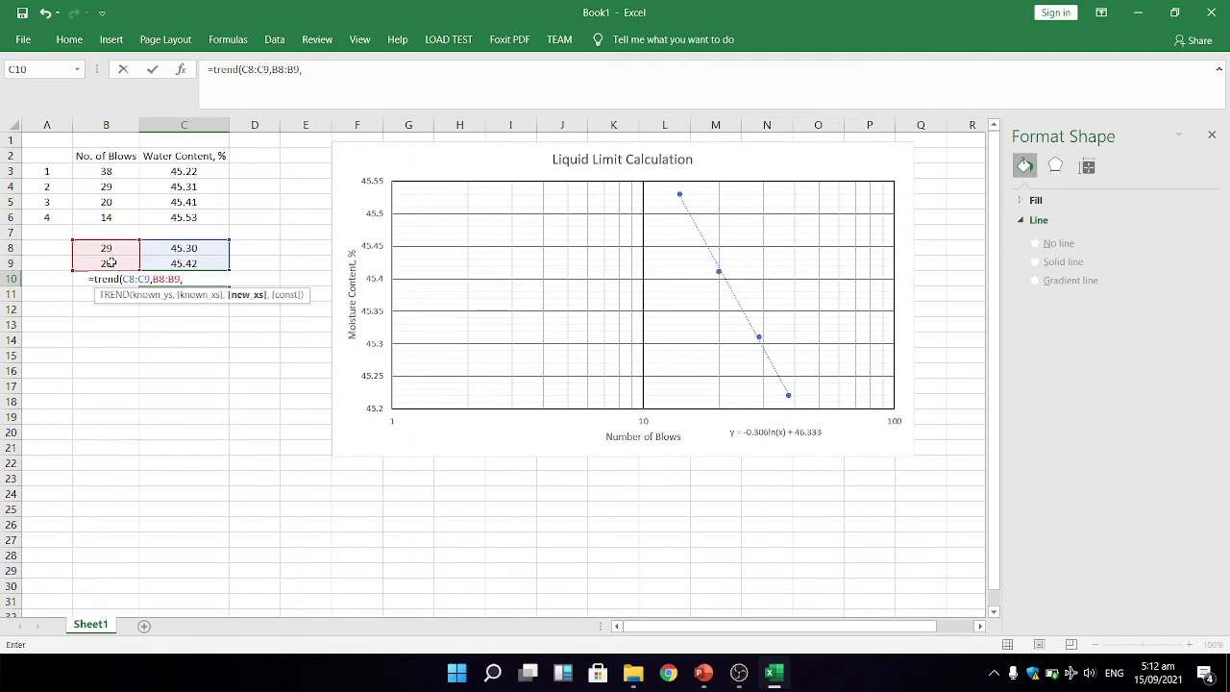
pyautogui.write('25)')
pyautogui.press('Return')
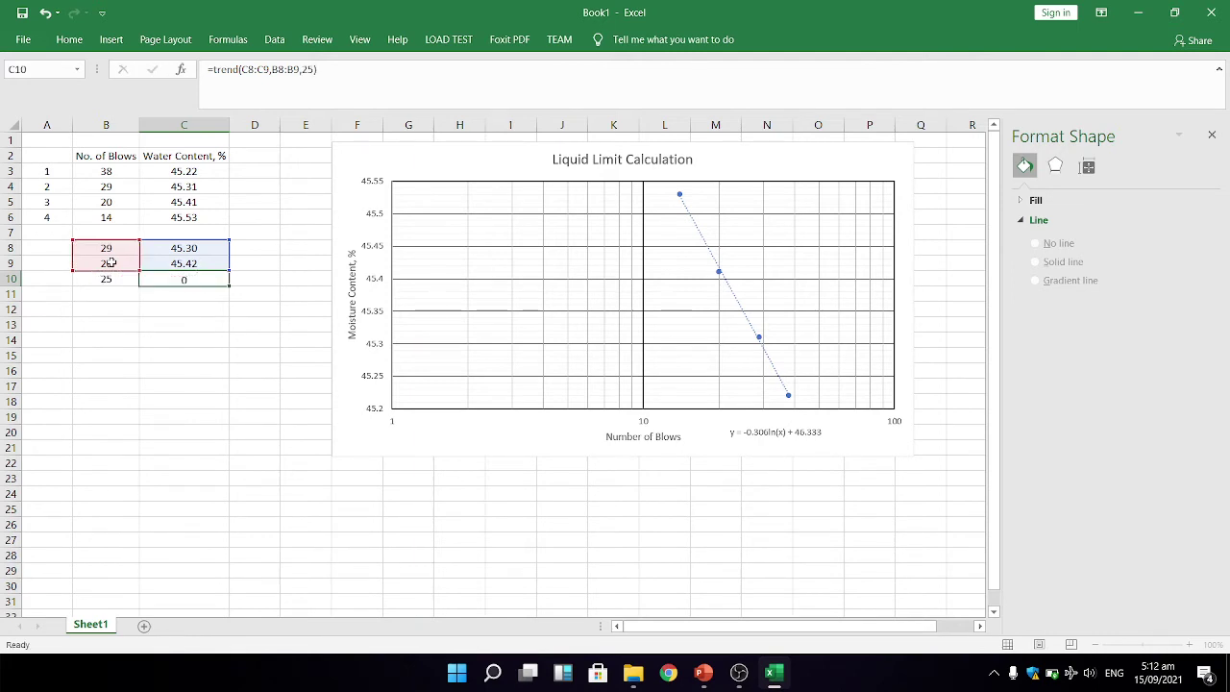
# Step: Format the trend result in cell C10 to two decimal places
pyautogui.click(174, 281)
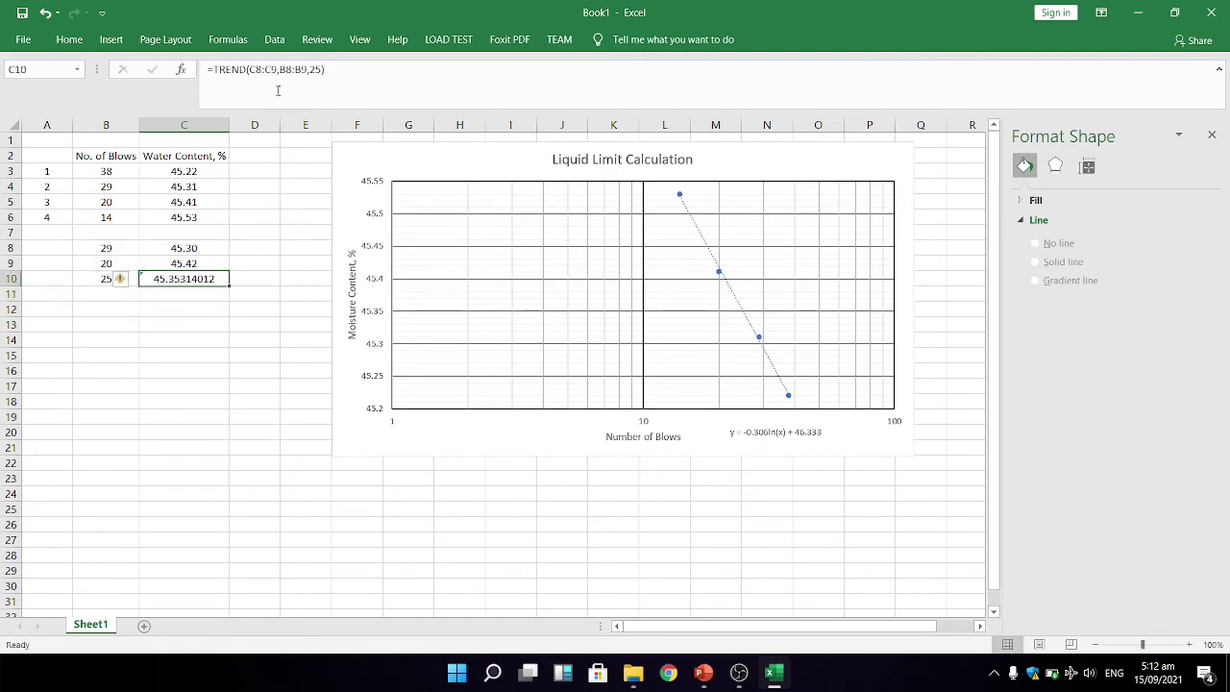
pyautogui.click(63, 42)
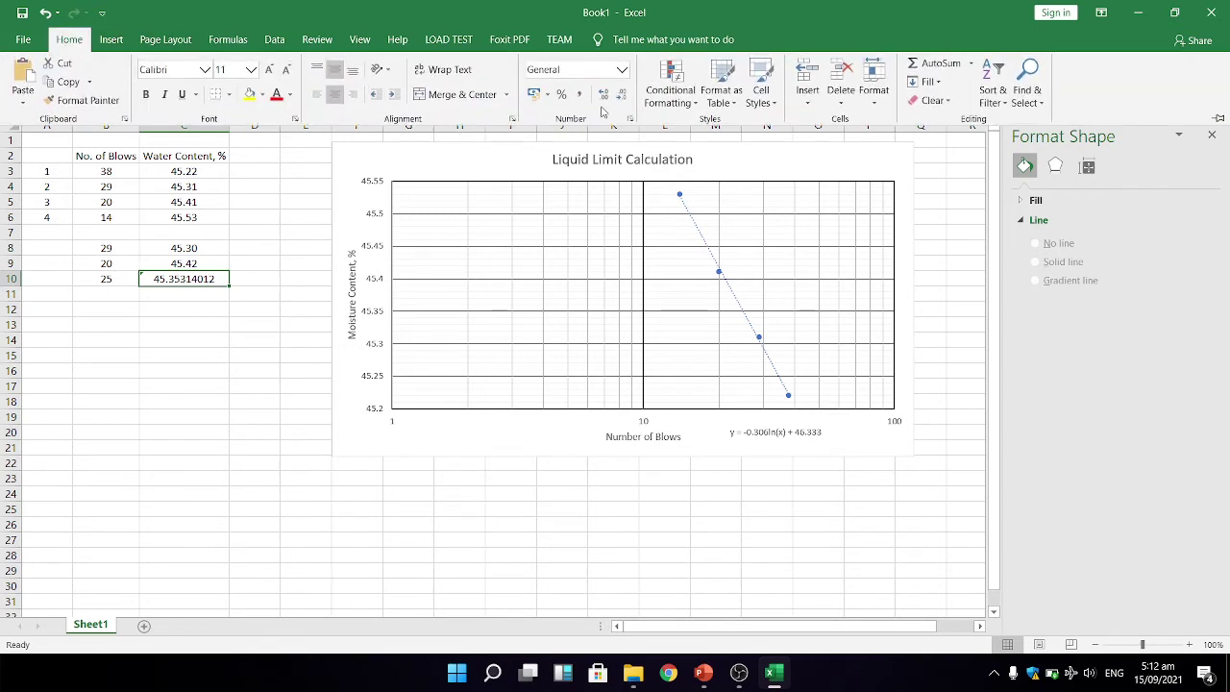
pyautogui.click(622, 94)
pyautogui.click(623, 94)
pyautogui.click(623, 94)
pyautogui.click(623, 95)
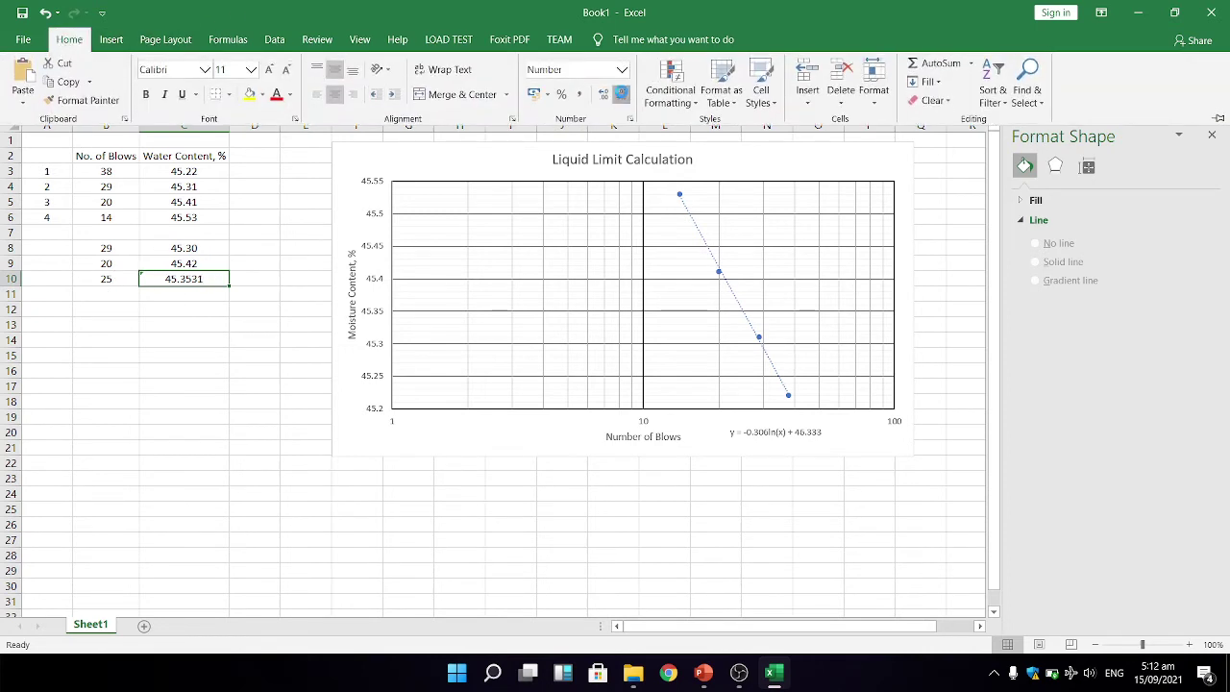
pyautogui.click(622, 94)
pyautogui.click(623, 95)
# Step: Label the 25-blow result row by entering LL in cell A10
pyautogui.click(61, 279)
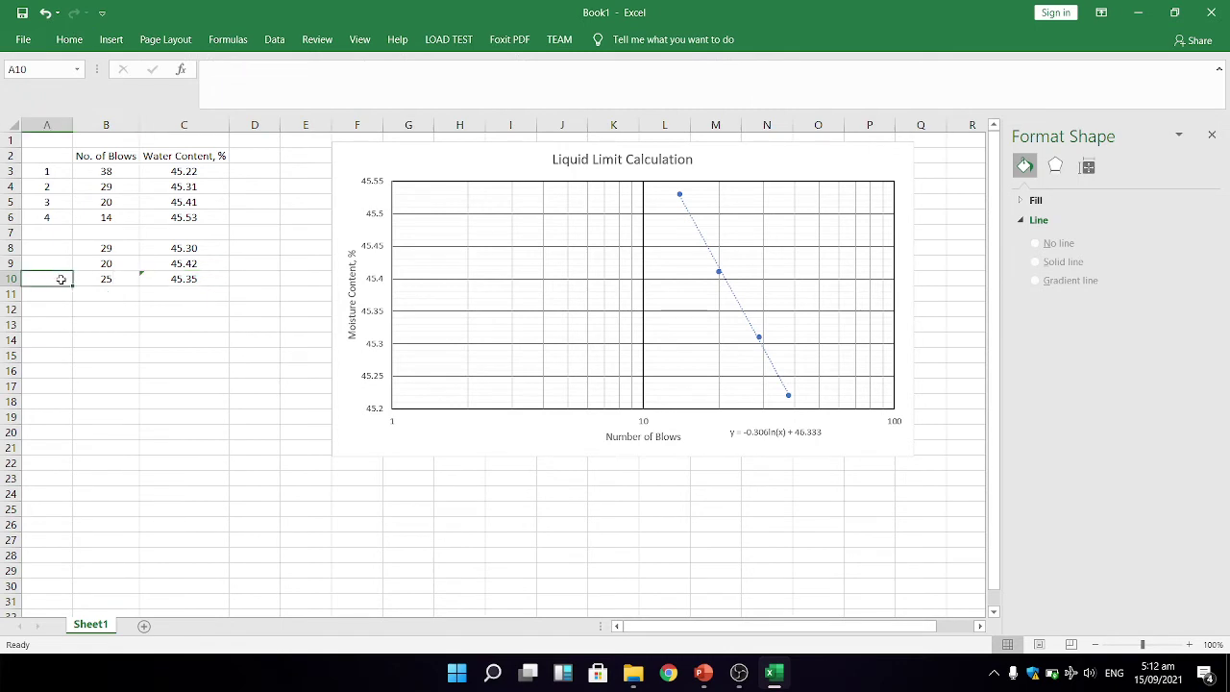
pyautogui.write('LL')
pyautogui.press('Return')
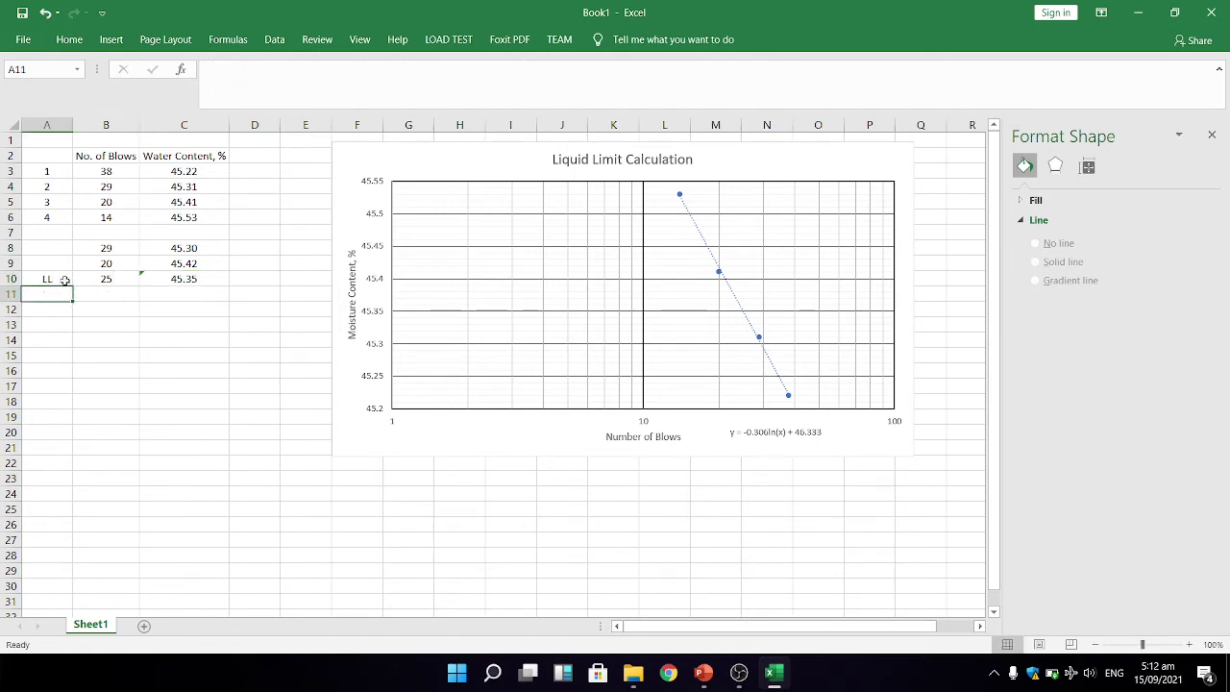
pyautogui.click(204, 281)
pyautogui.click(198, 338)
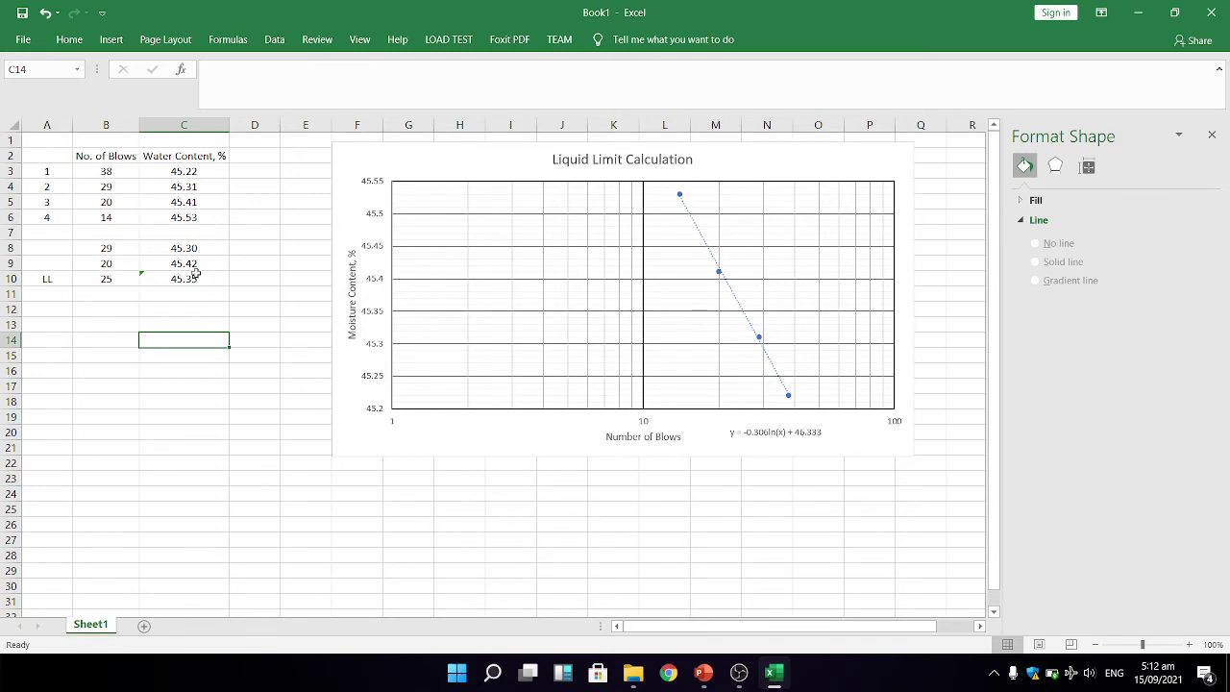
pyautogui.moveTo(208, 369); pyautogui.dragTo(208, 356)
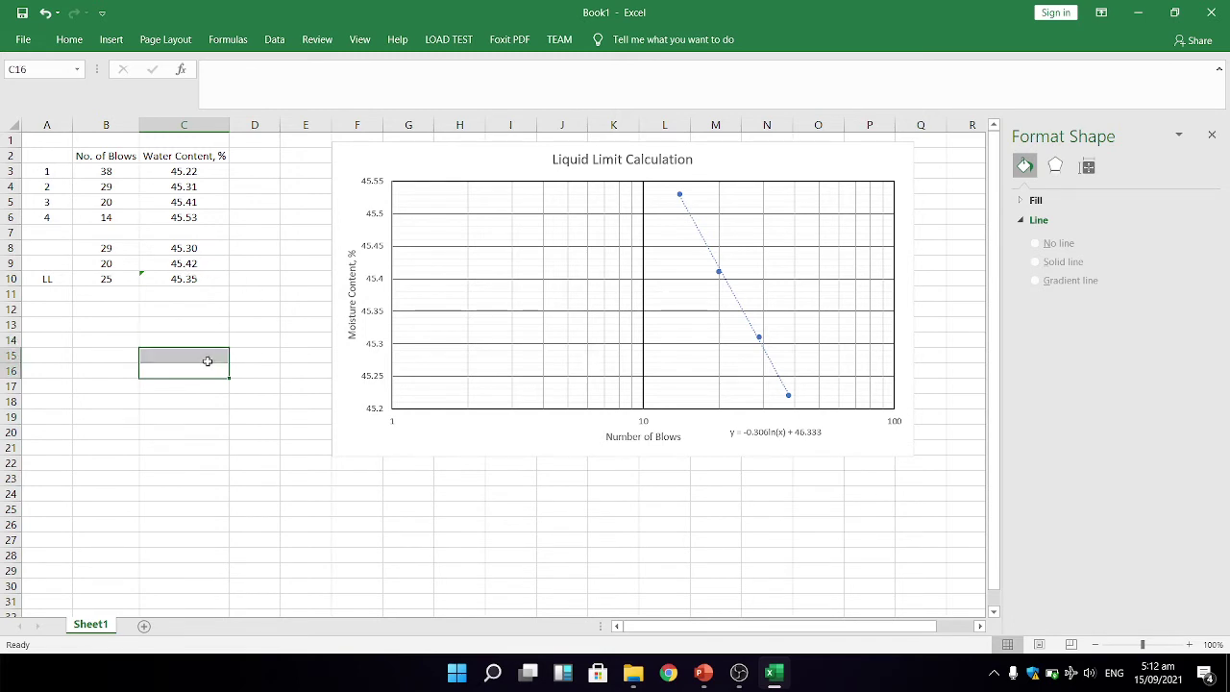
pyautogui.click(244, 399)
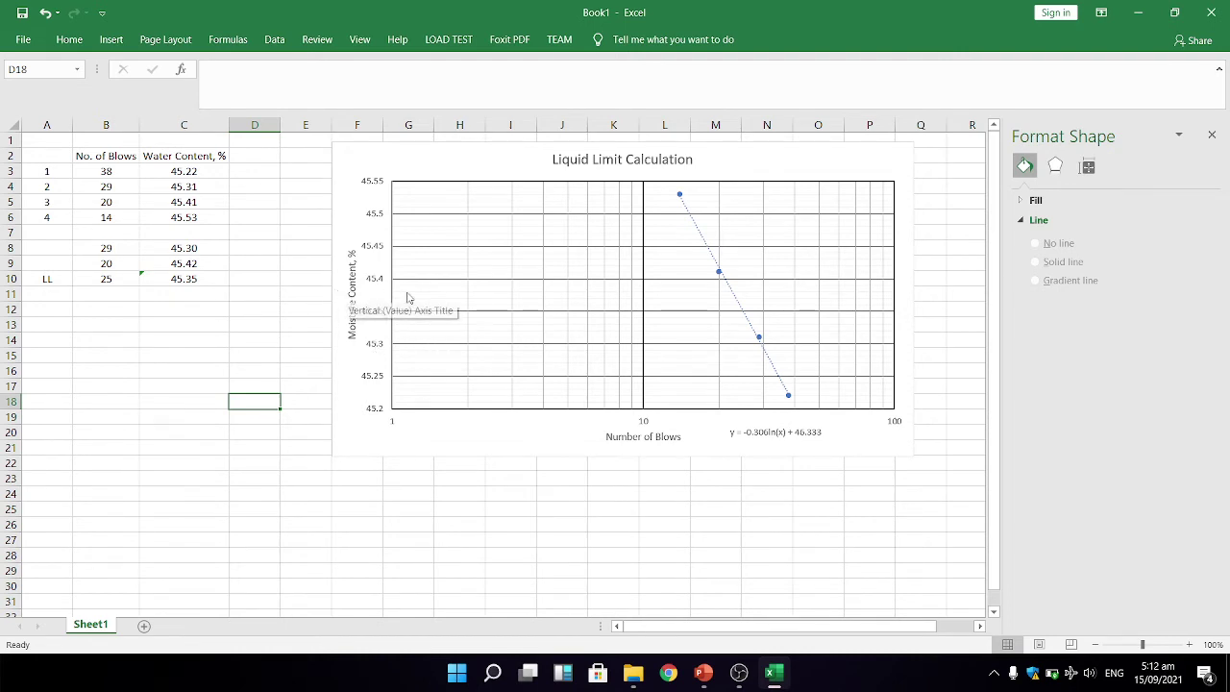
# Step: Enter the headings Horizontal in cell A12 and Vertical in cell A15
pyautogui.click(93, 309)
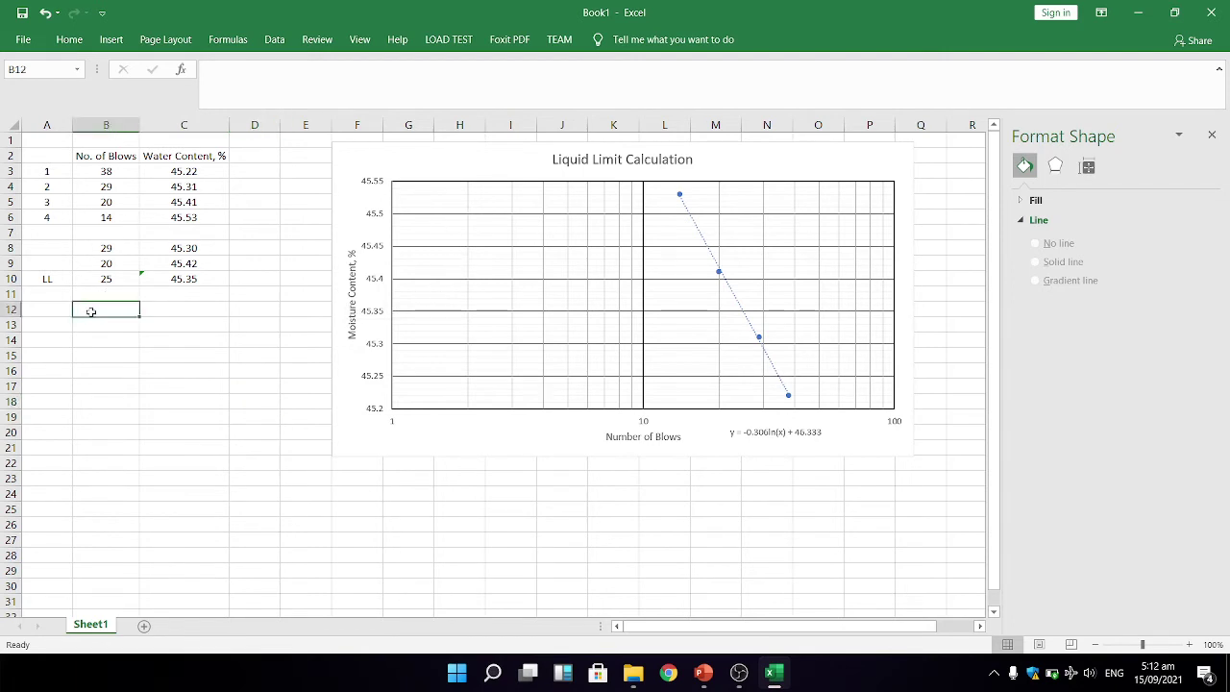
pyautogui.click(54, 315)
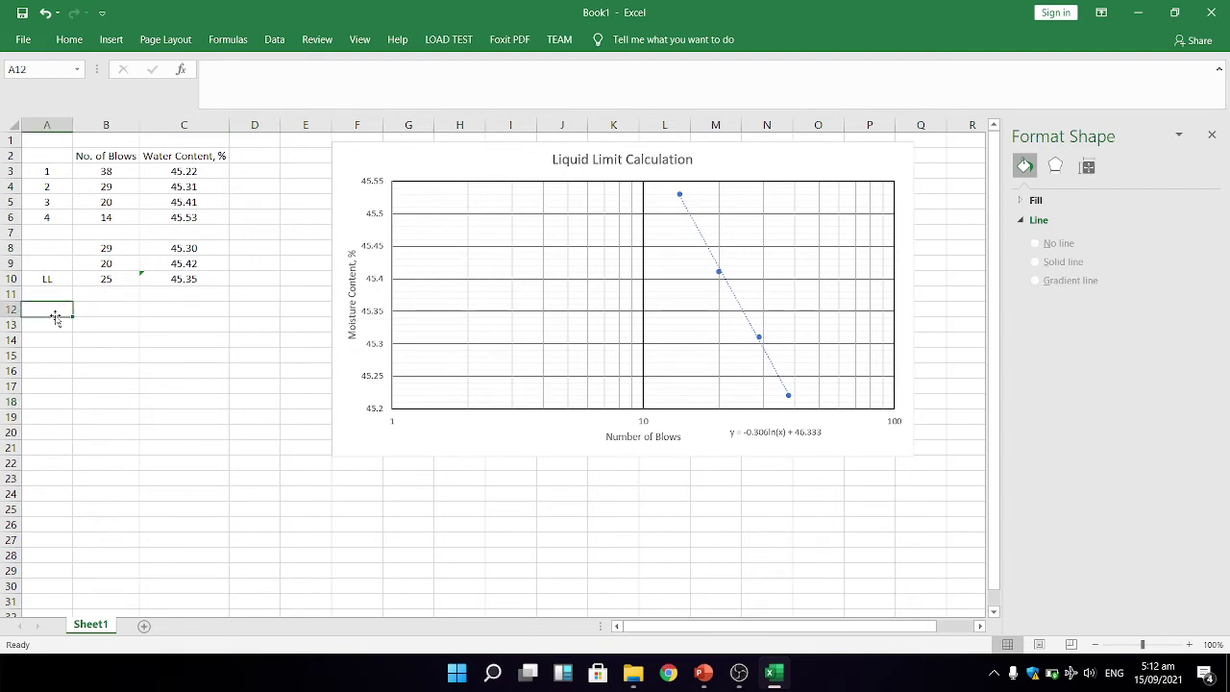
pyautogui.write('Hor')
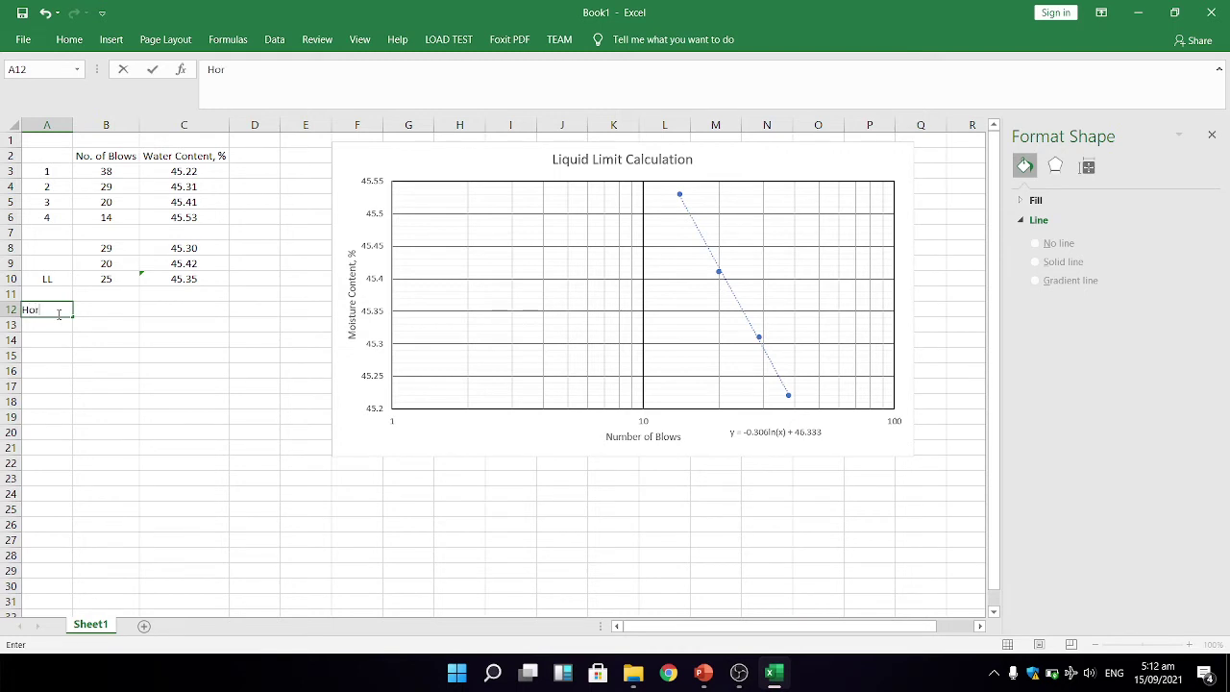
pyautogui.write('izontal')
pyautogui.press('Return')
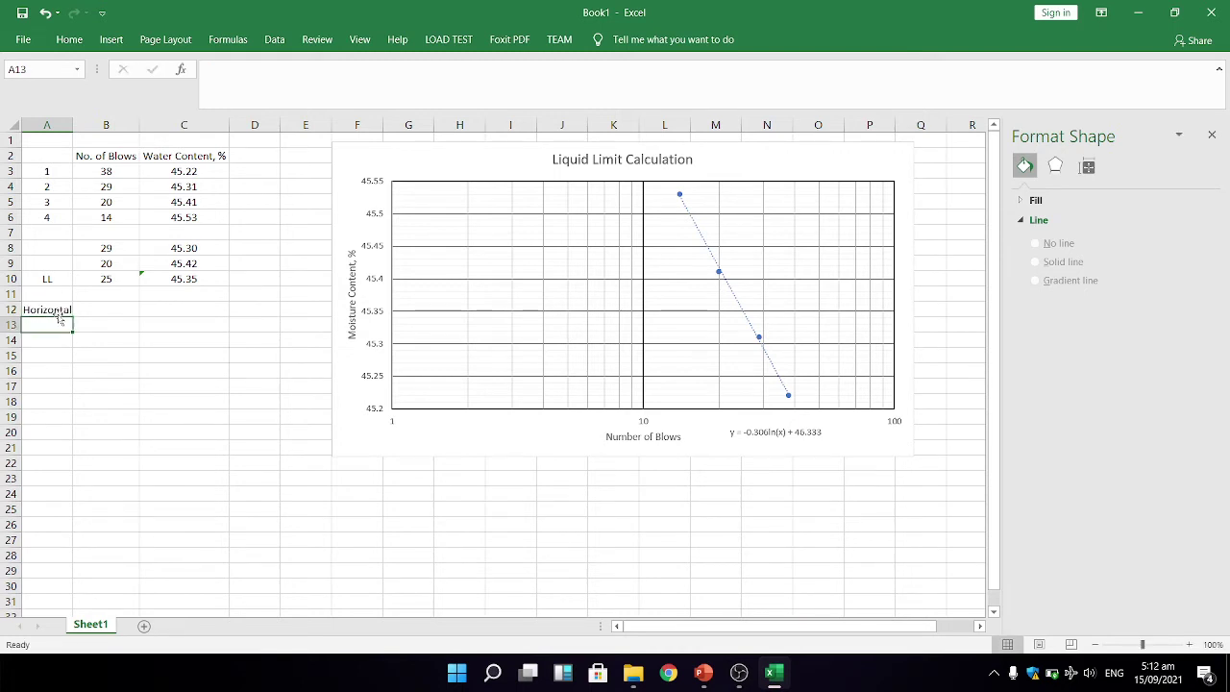
pyautogui.click(56, 356)
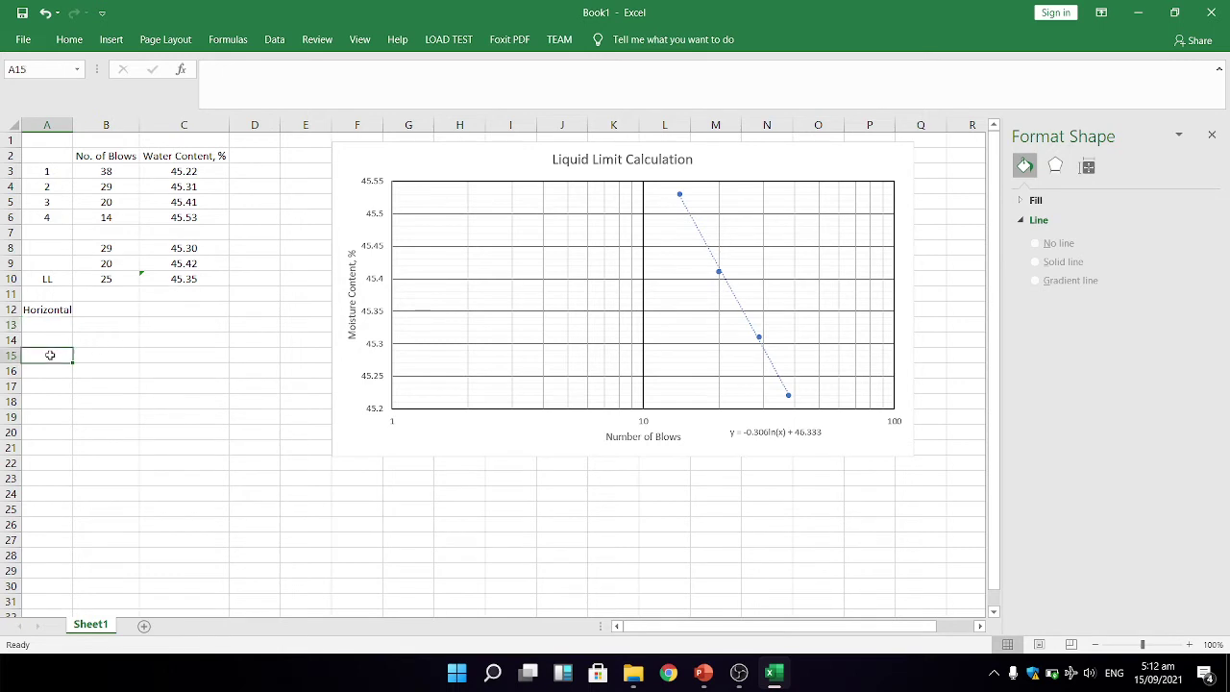
pyautogui.write('Vertical')
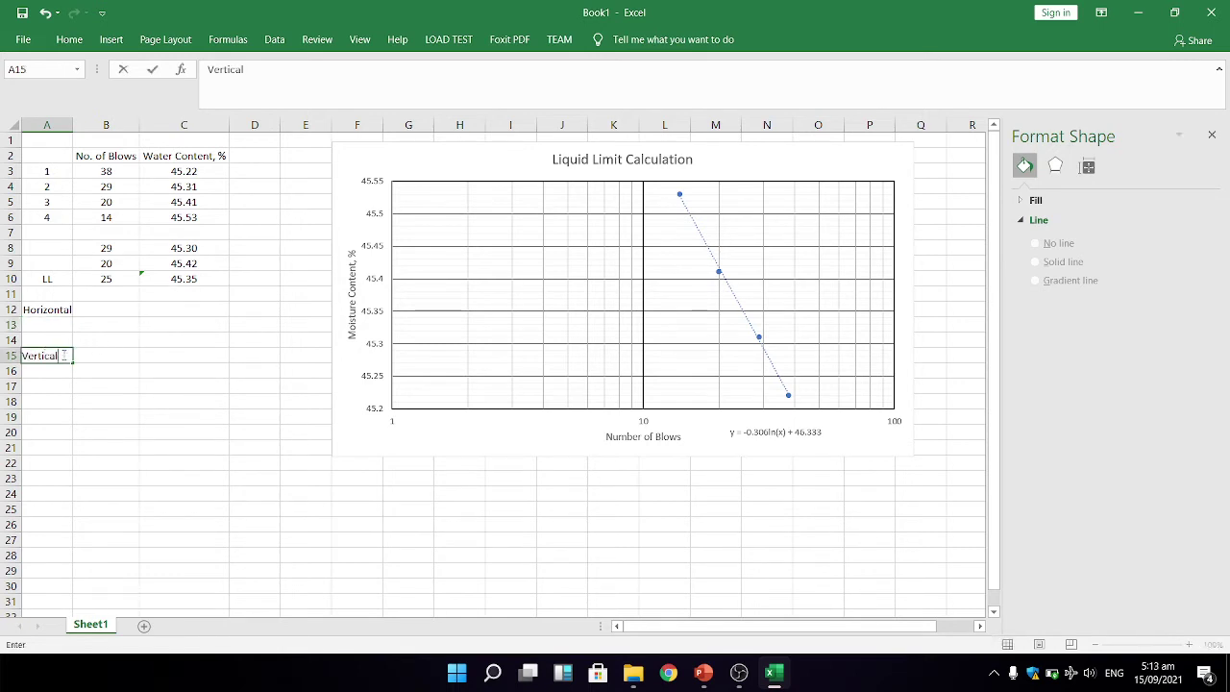
pyautogui.press('Return')
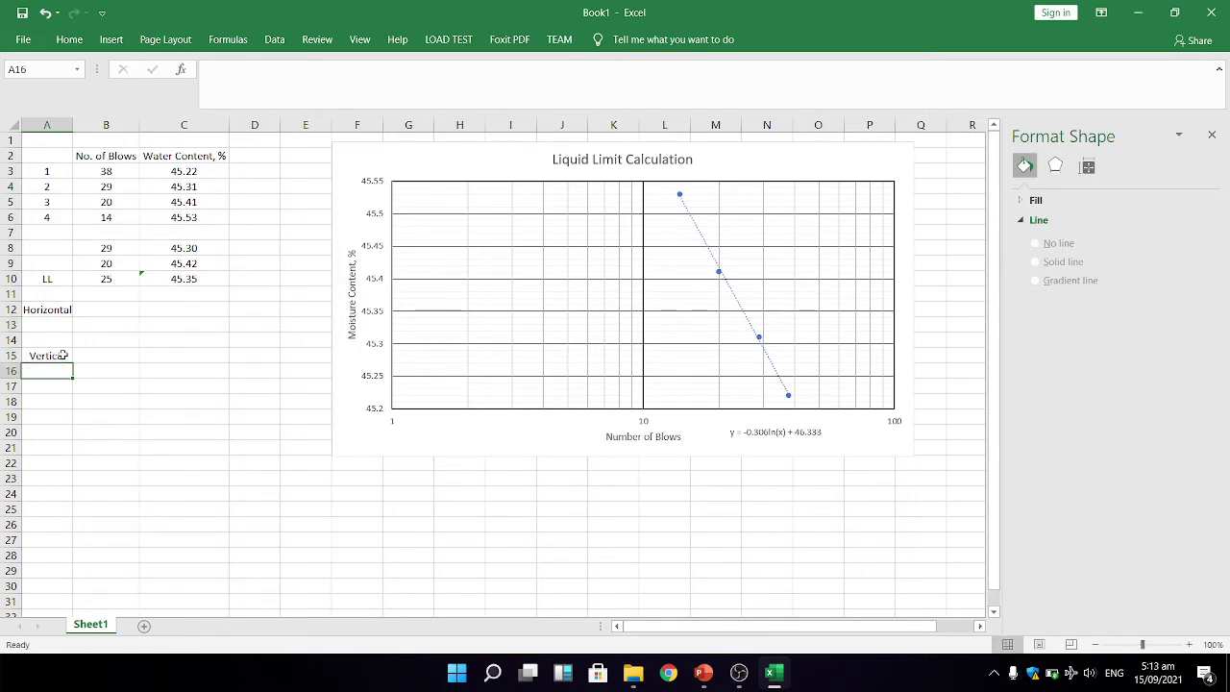
# Step: Enter the horizontal line's points under its heading: 1 and 43.35 in A13:B13, 25 and 45.35 in A14:B14
pyautogui.click(35, 330)
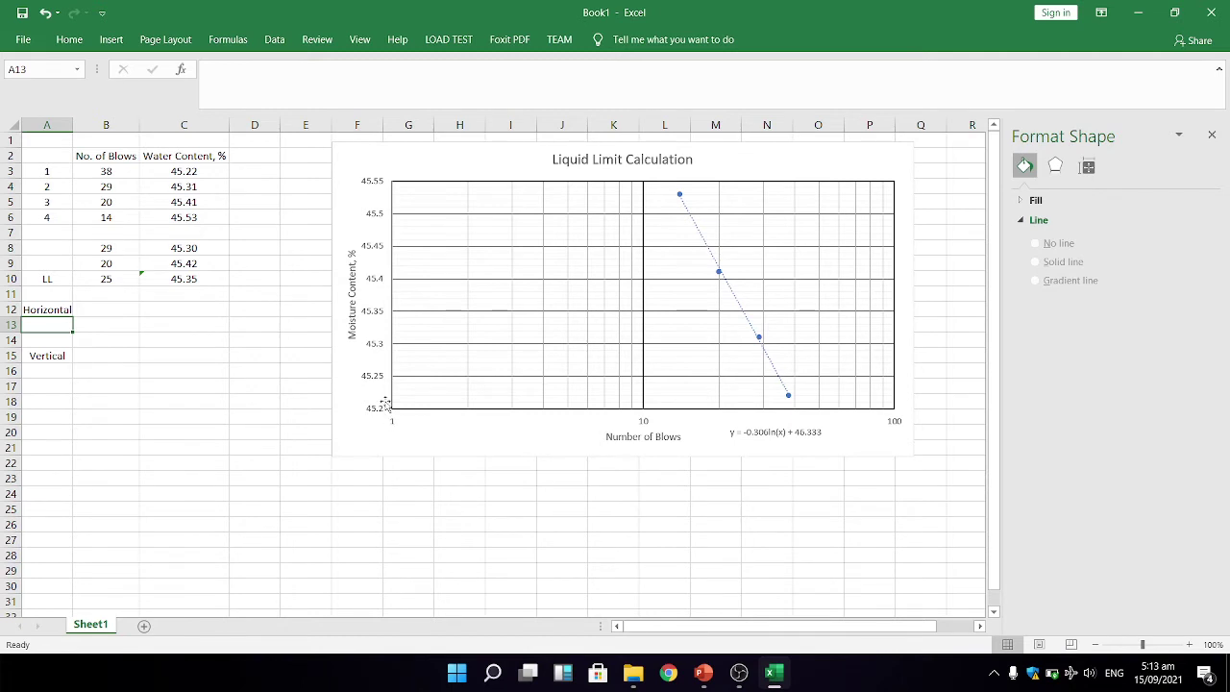
pyautogui.write('1')
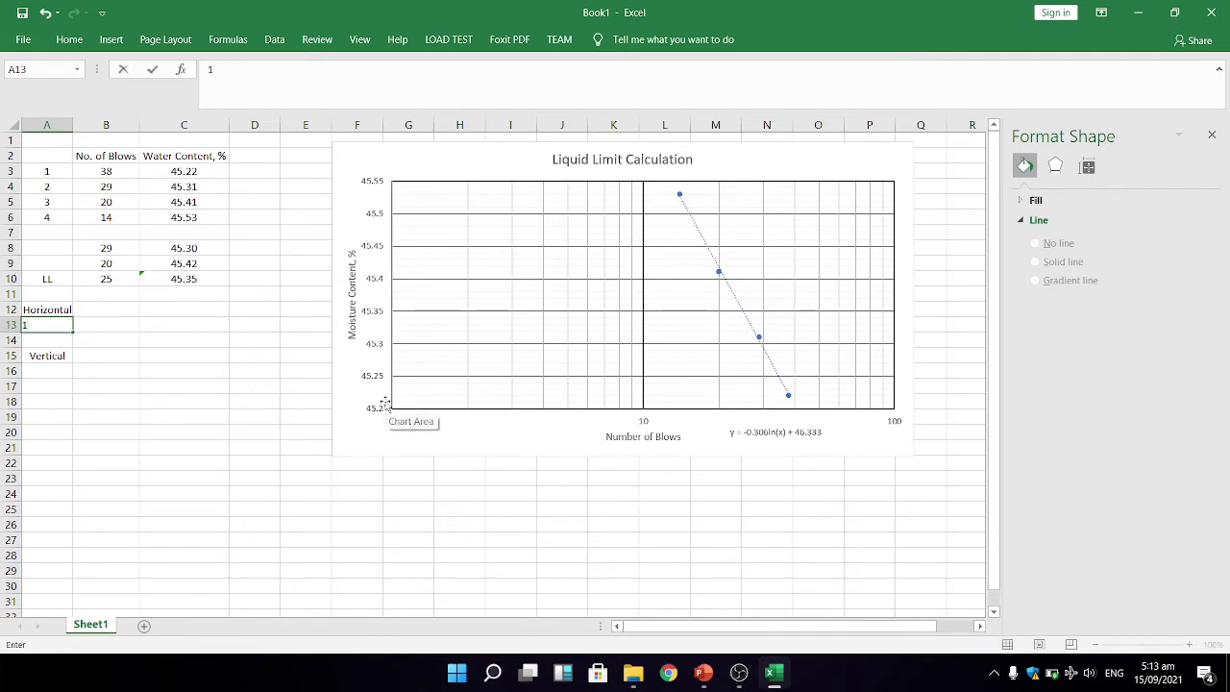
pyautogui.press('Tab')
pyautogui.write('43.35')
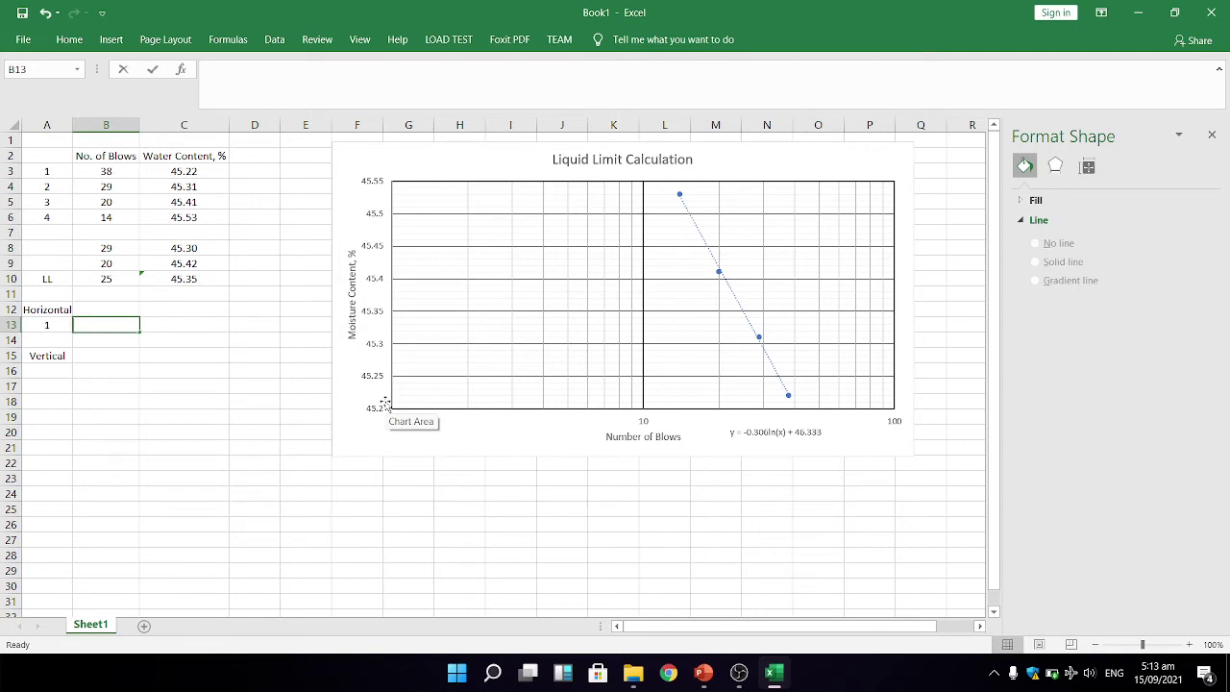
pyautogui.press('Return')
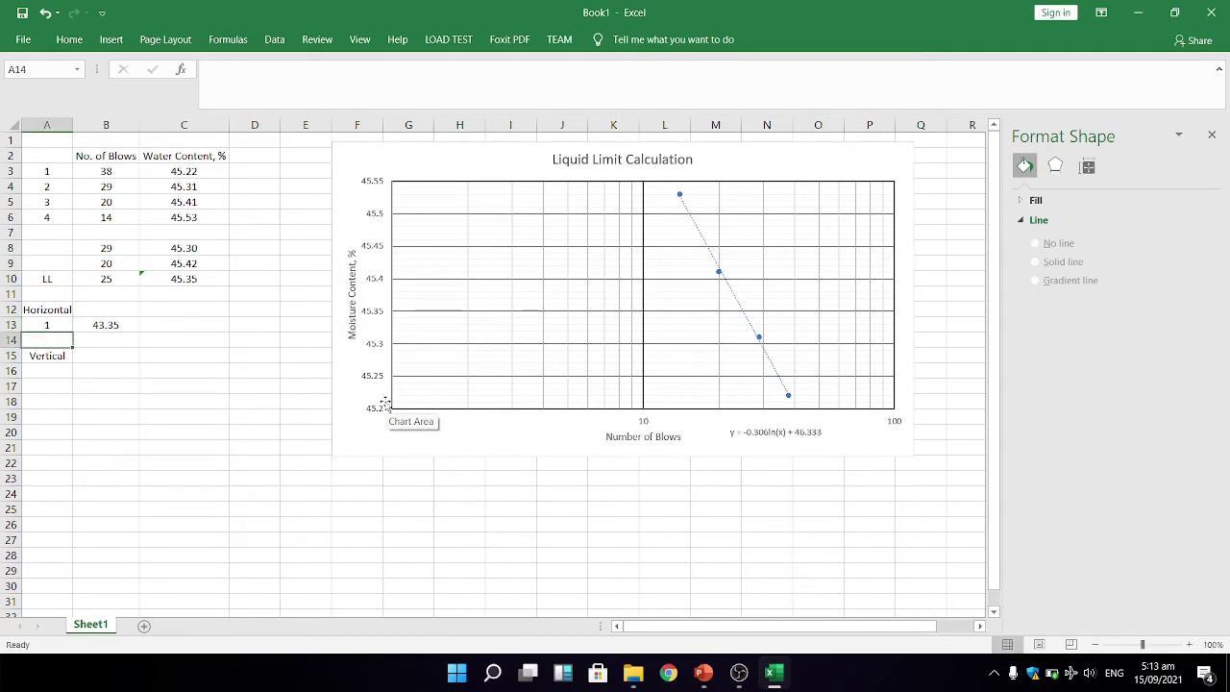
pyautogui.write('25')
pyautogui.press('Tab')
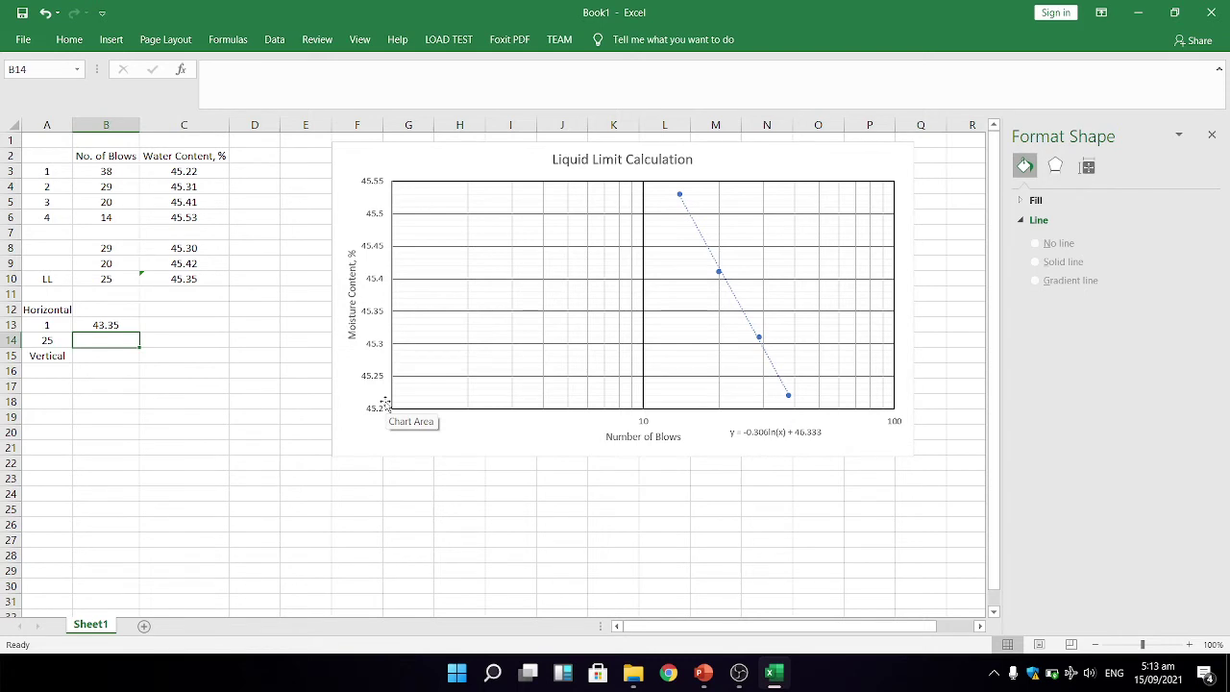
pyautogui.write('4')
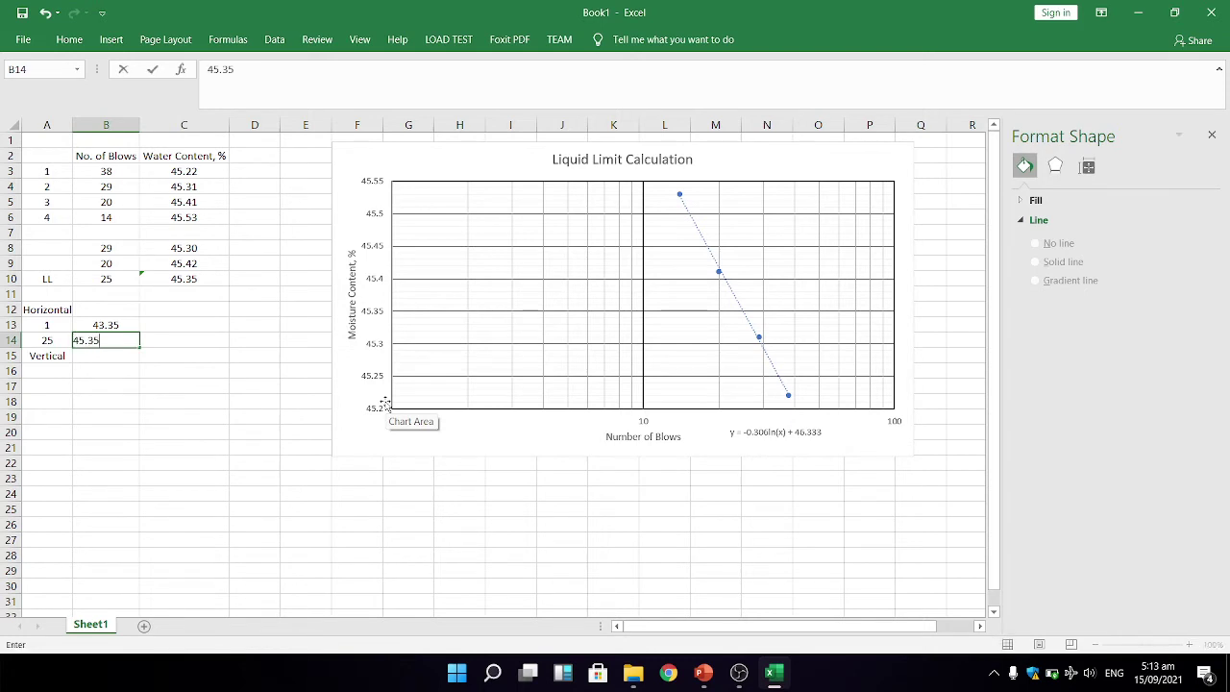
pyautogui.write('5.35')
pyautogui.press('Return')
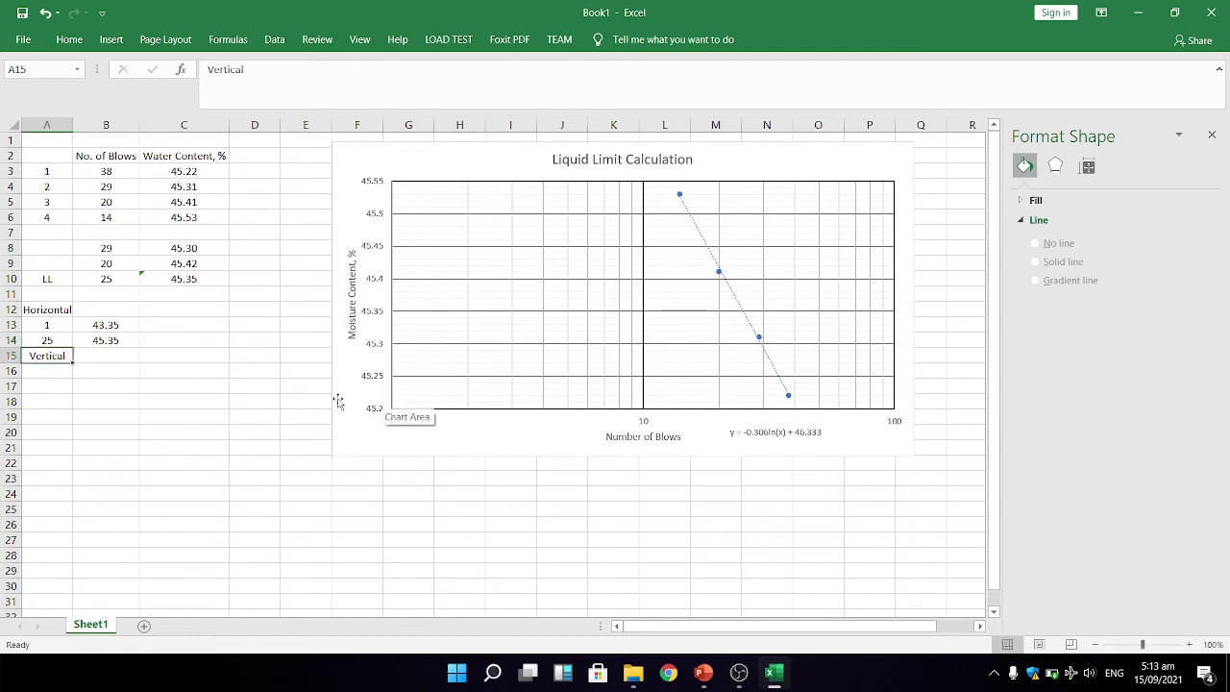
# Step: Correct the horizontal line's first water content by filling 45.35 from B14 up into B13
pyautogui.click(134, 329)
pyautogui.click(130, 344)
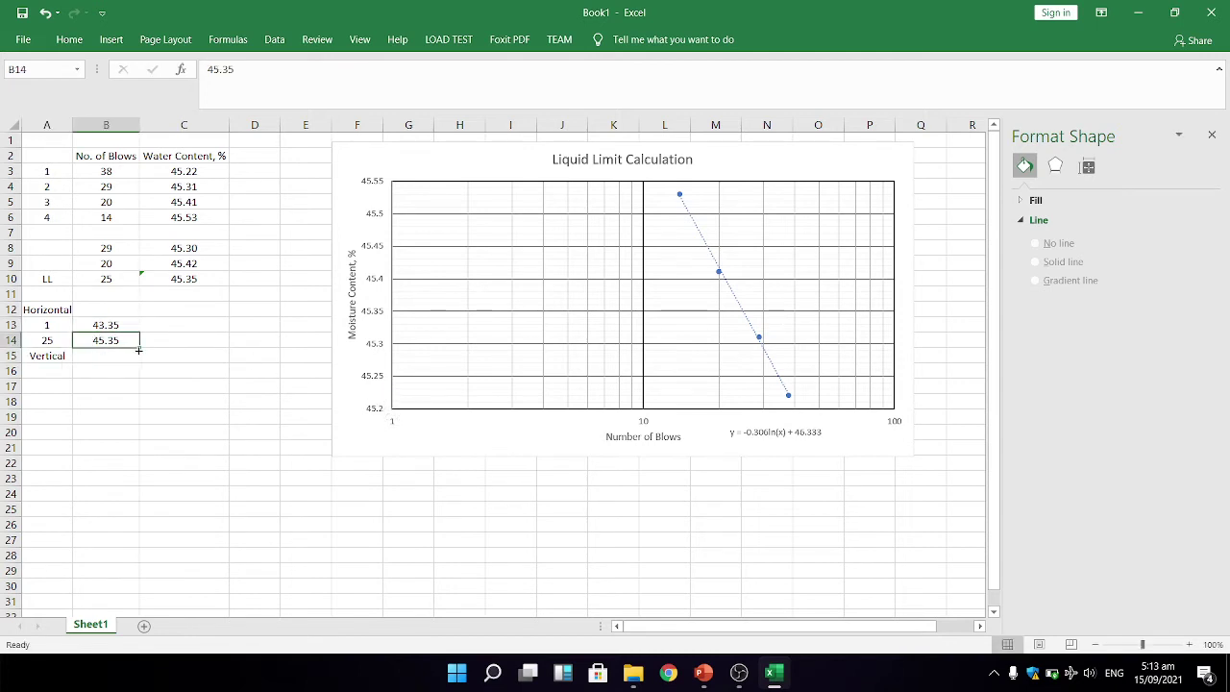
pyautogui.moveTo(141, 347); pyautogui.dragTo(139, 331)
pyautogui.click(173, 420)
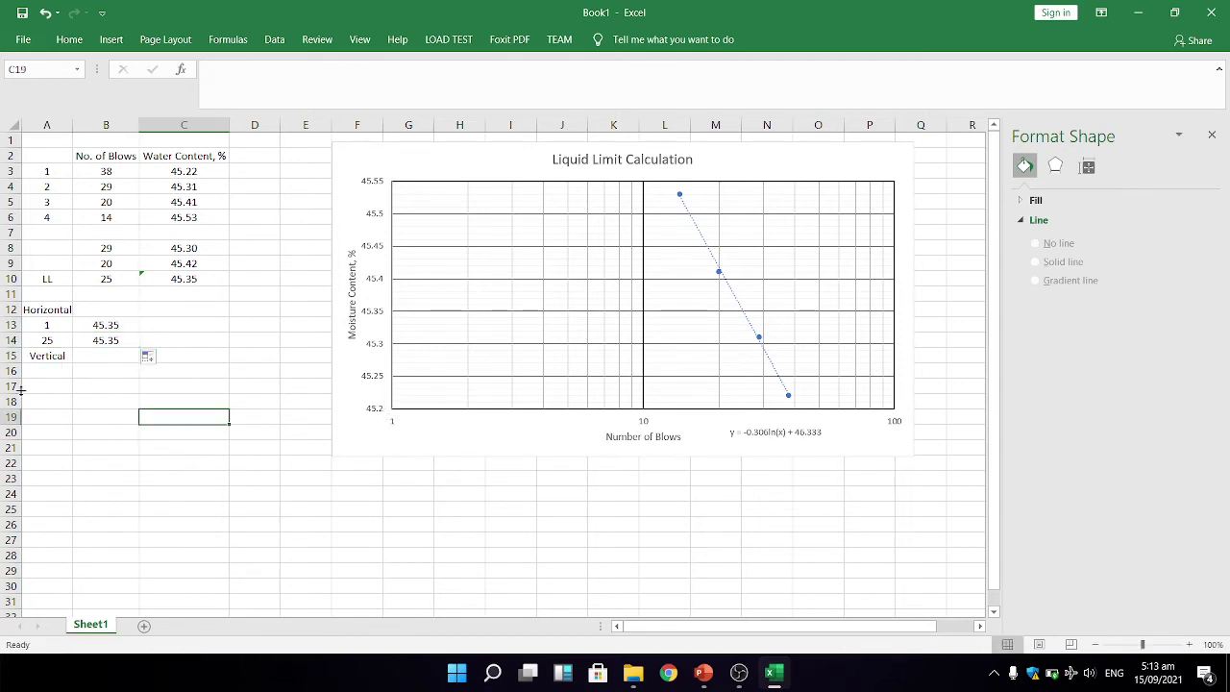
# Step: Enter 25 in cells A16 and A17 under the Vertical heading, and 0 in cell B16
pyautogui.click(41, 374)
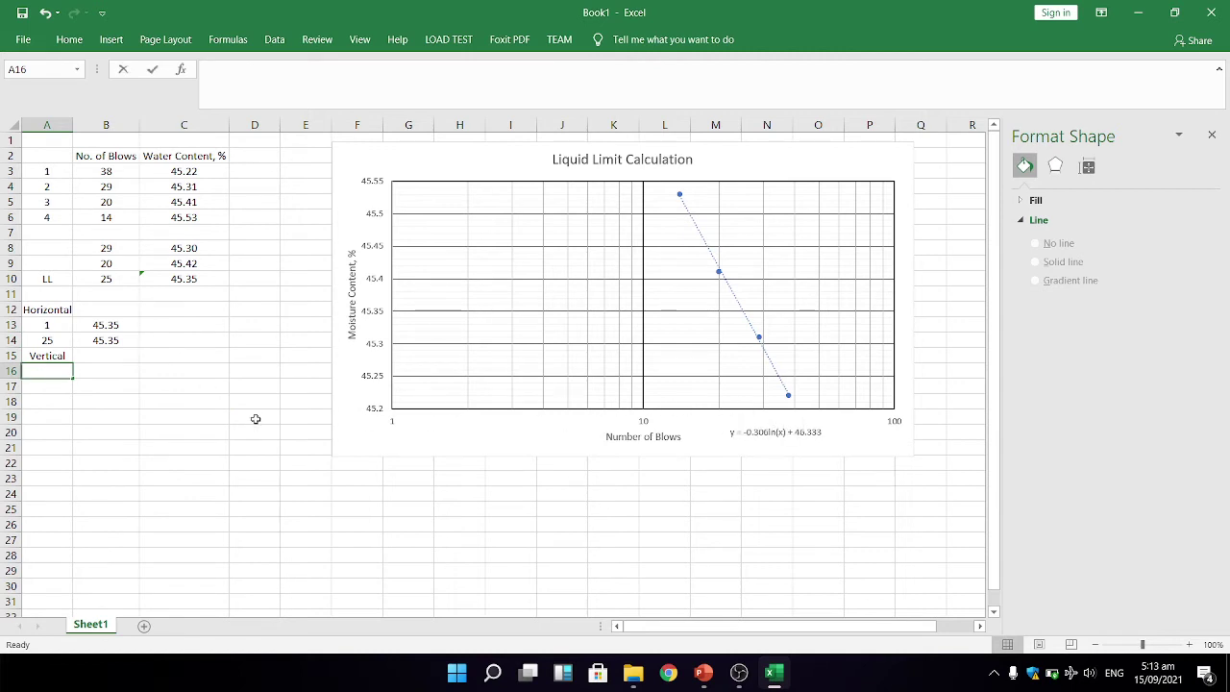
pyautogui.write('25')
pyautogui.press('Return')
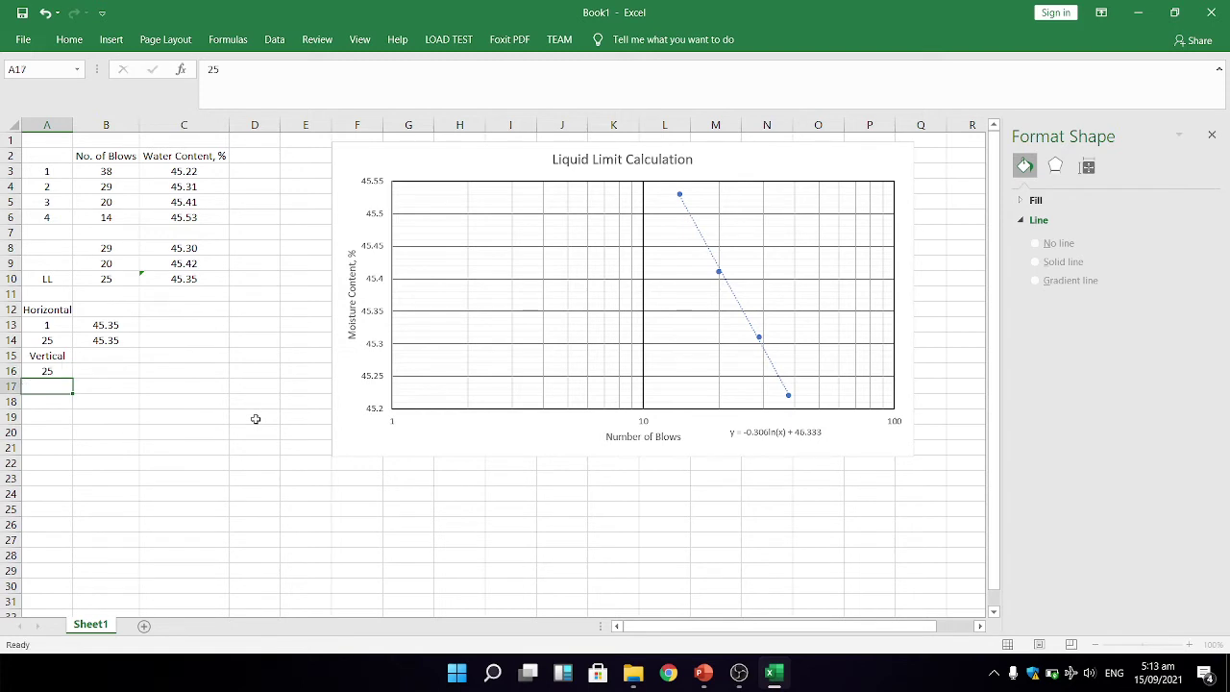
pyautogui.write('25')
pyautogui.press('Return')
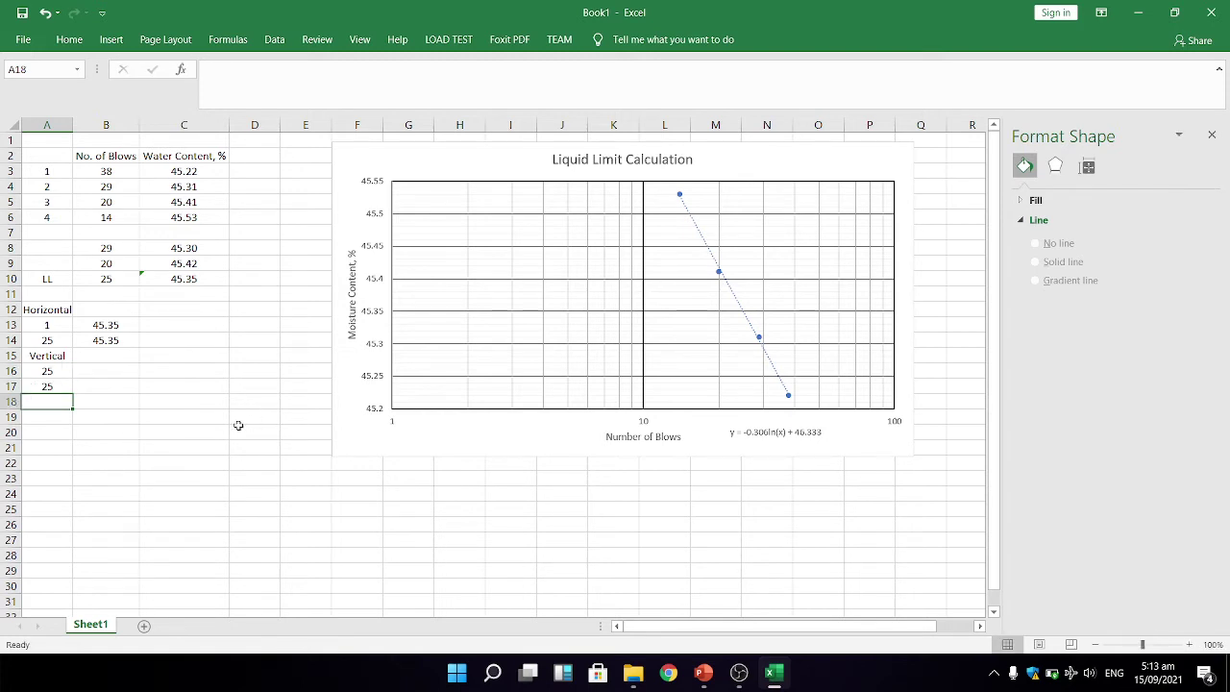
pyautogui.click(131, 374)
pyautogui.write('0')
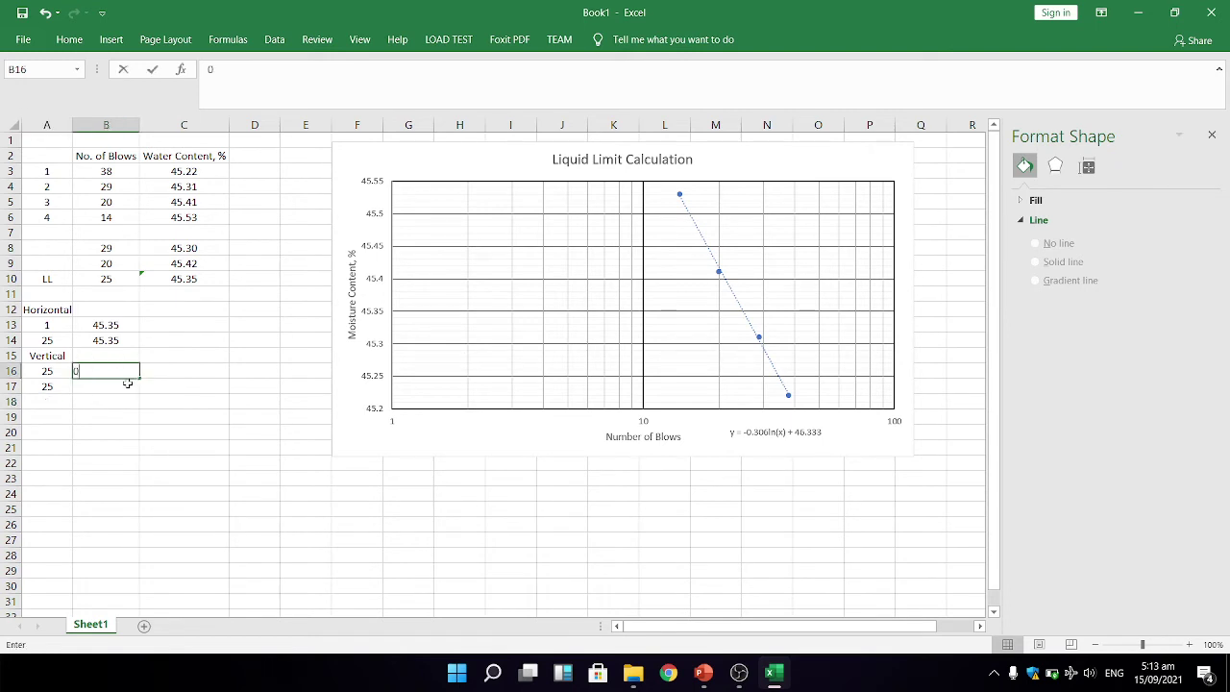
pyautogui.press('Return')
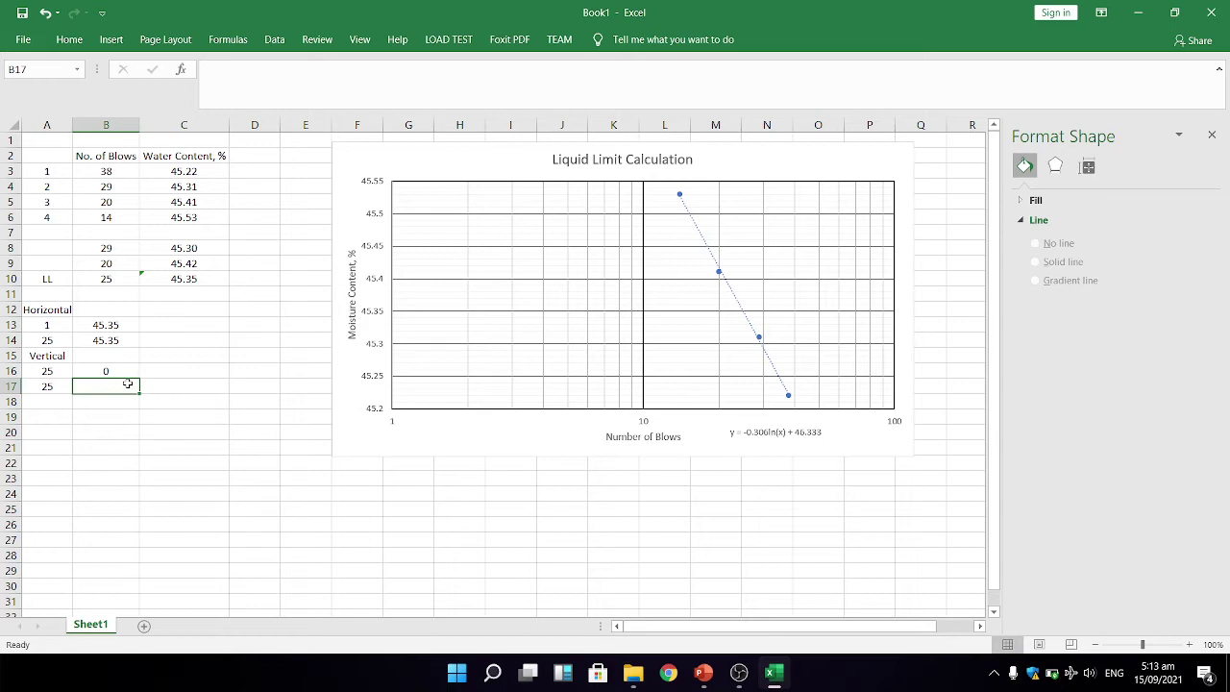
# Step: Enter 45.35 in cell B17 for the vertical line's second point and move the chart slightly closer to the data
pyautogui.write('45.35')
pyautogui.press('Return')
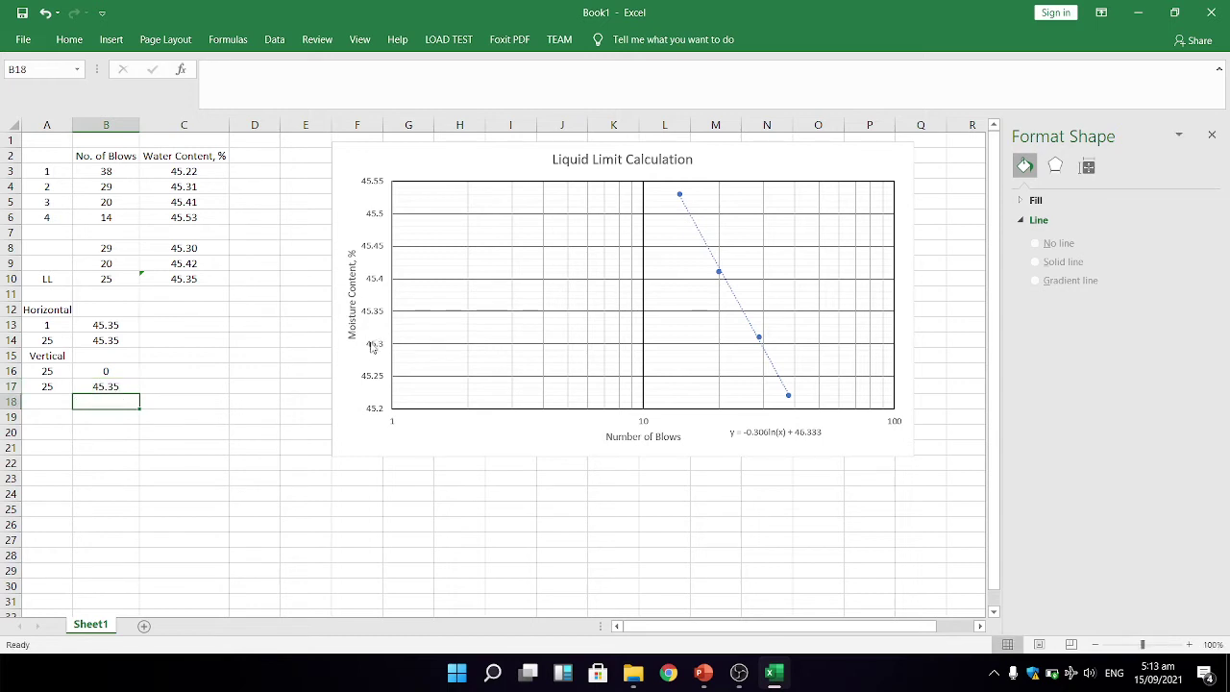
pyautogui.moveTo(372, 348); pyautogui.dragTo(363, 351)
pyautogui.click(244, 371)
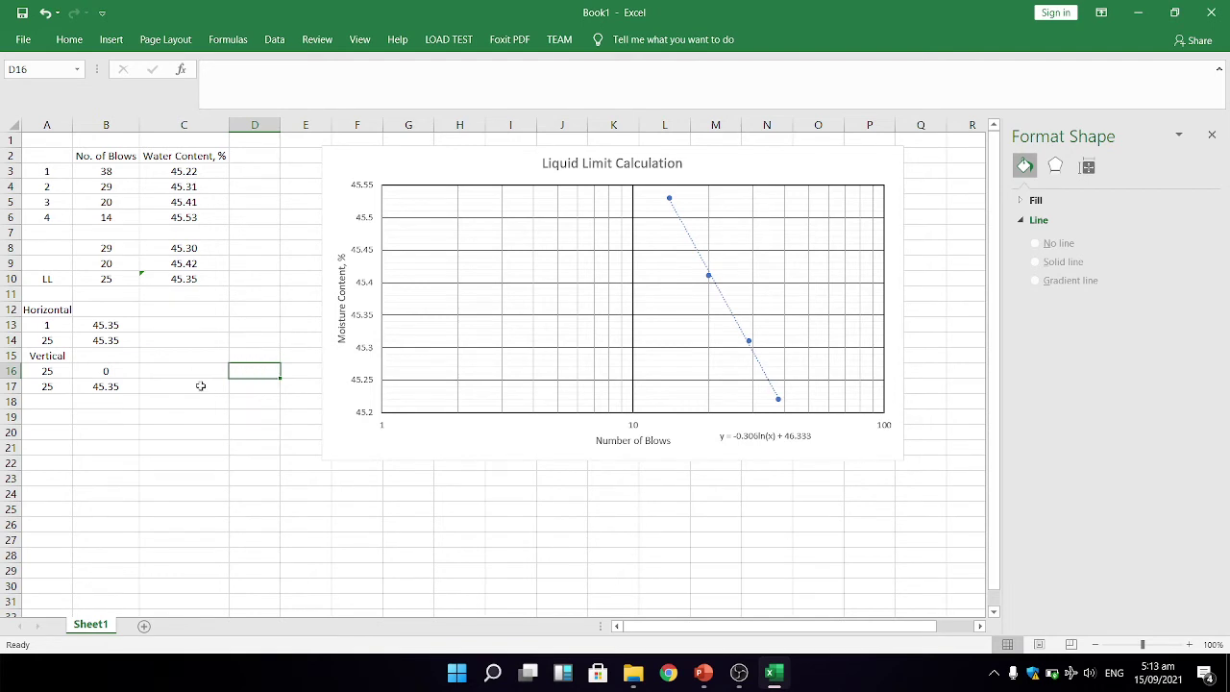
# Step: Add a chart series named Horizontal with X values from A13:A14 and Y values from B13:B14
pyautogui.click(575, 306)
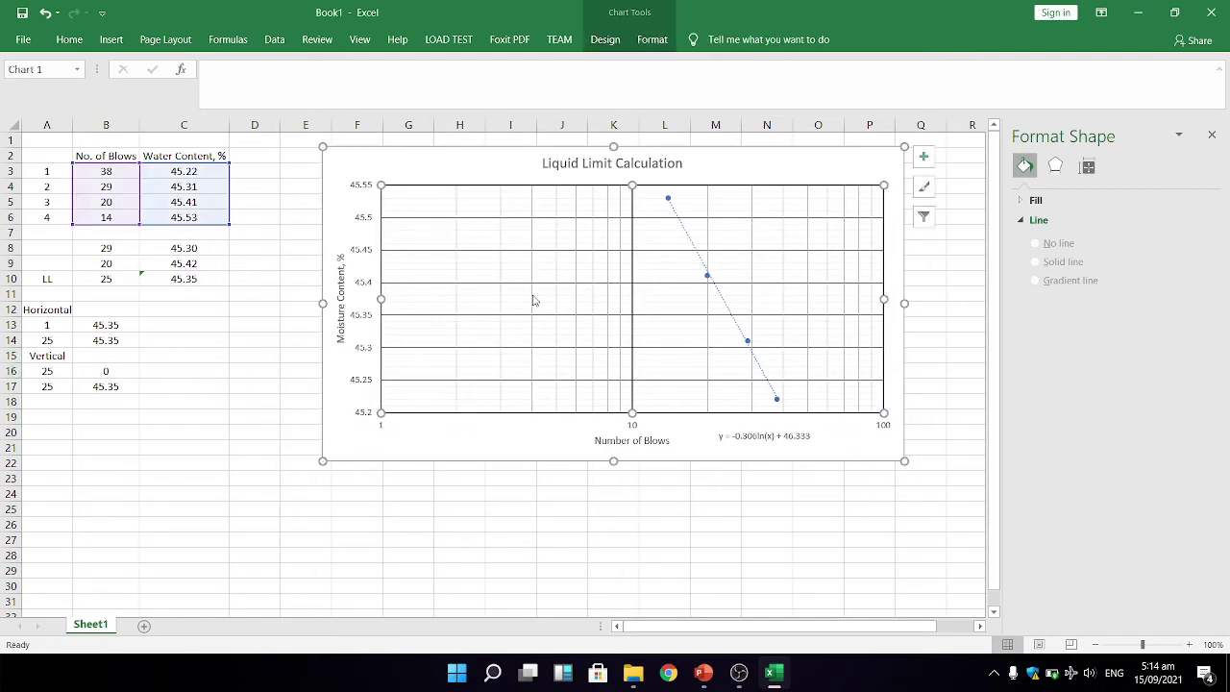
pyautogui.rightClick(535, 301)
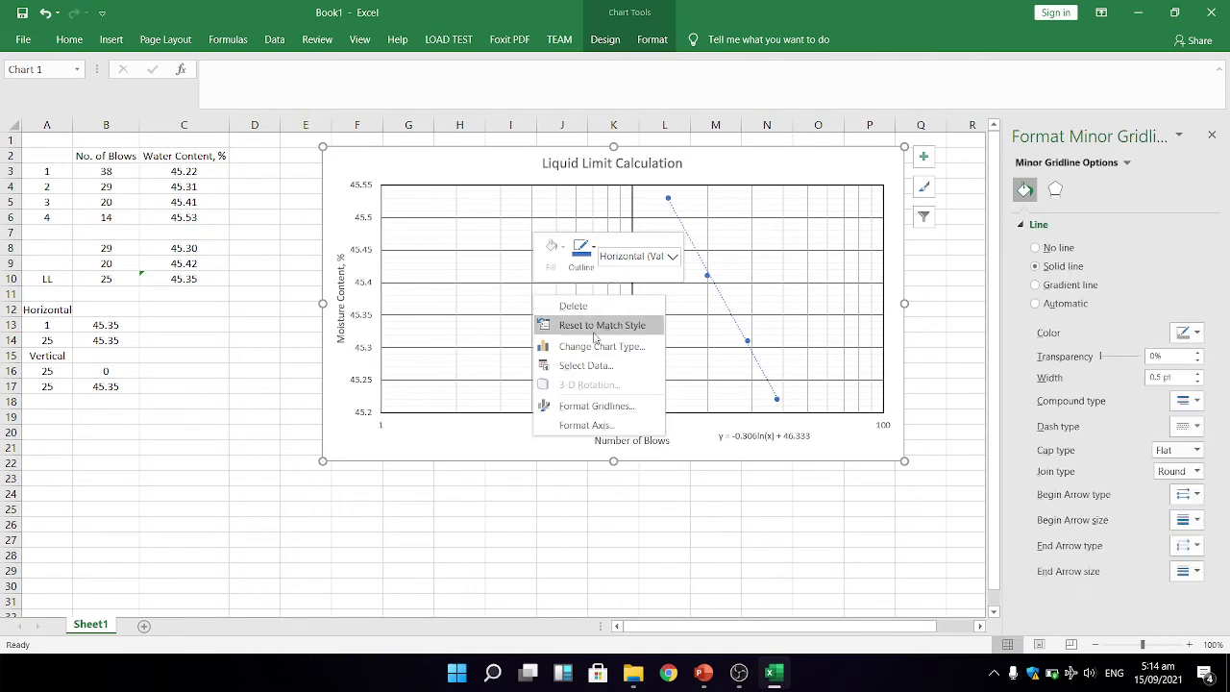
pyautogui.click(586, 366)
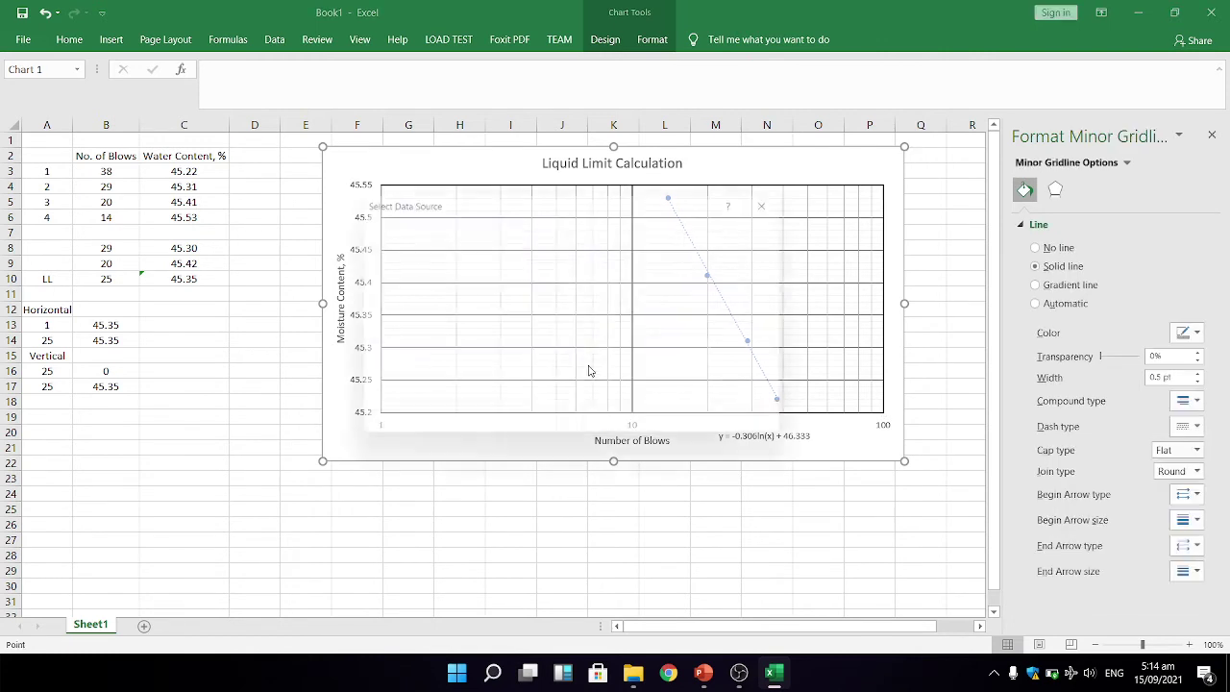
pyautogui.click(382, 312)
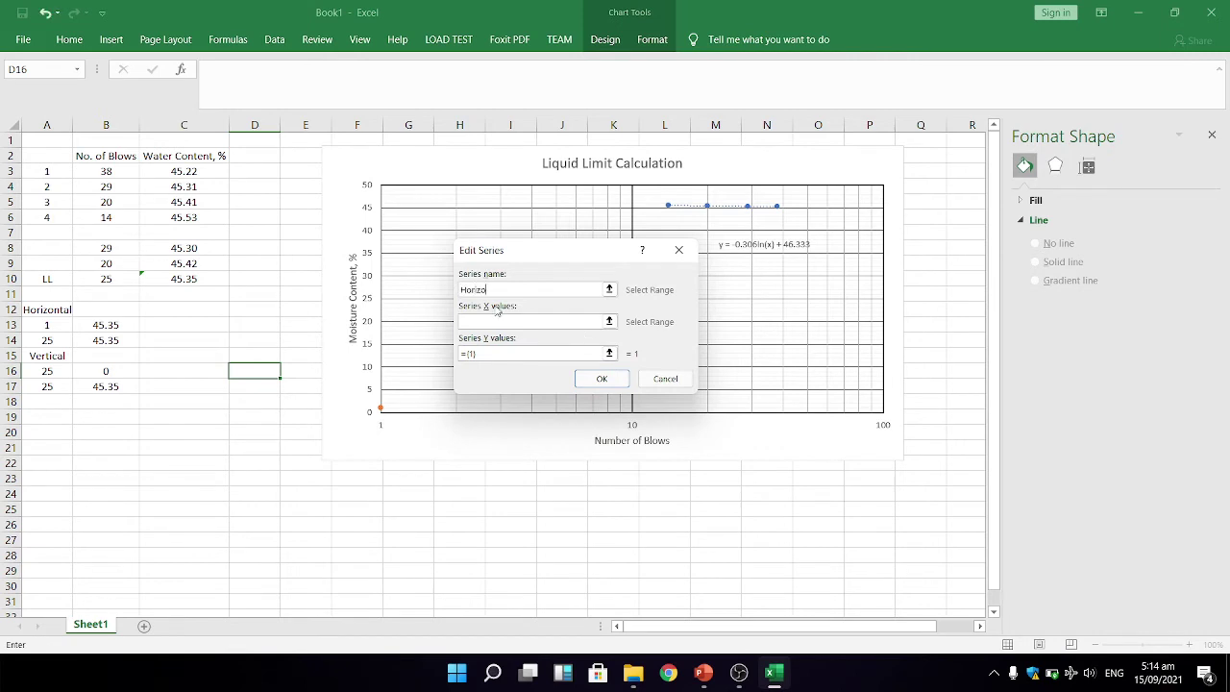
pyautogui.write('Horizontal')
pyautogui.press('Tab')
pyautogui.moveTo(29, 331); pyautogui.dragTo(44, 342)
pyautogui.click(481, 353)
pyautogui.press('BackSpace')
pyautogui.press('BackSpace')
pyautogui.press('BackSpace')
pyautogui.press('BackSpace')
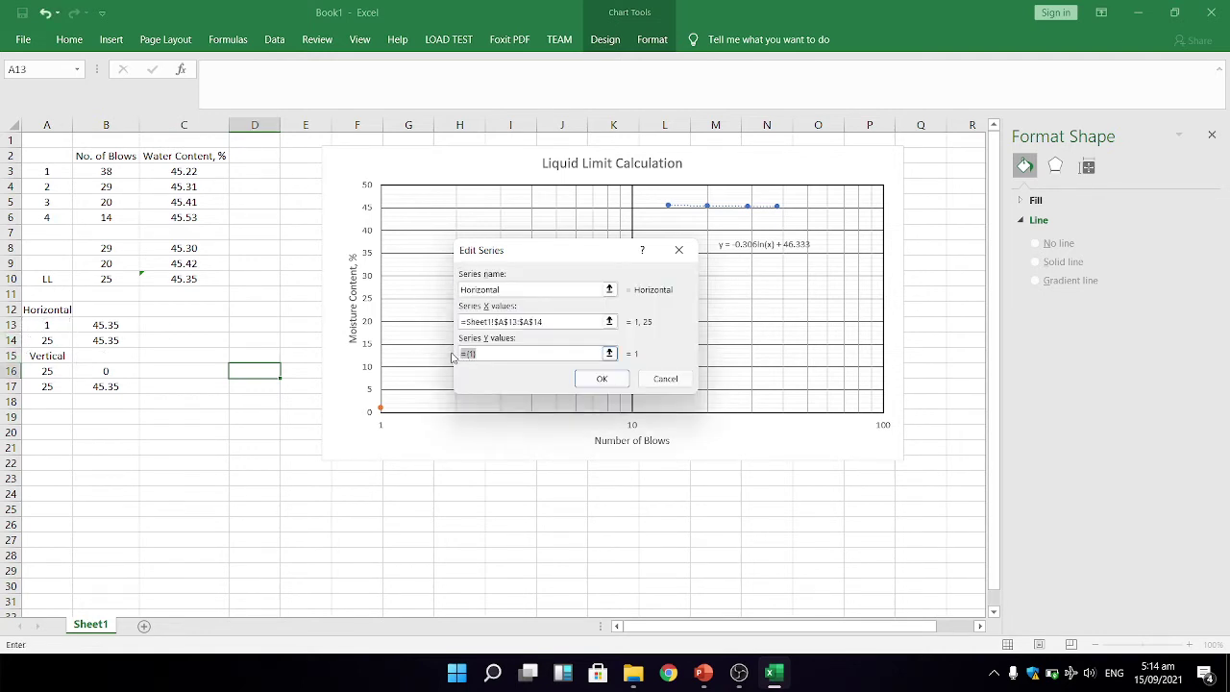
pyautogui.moveTo(111, 327); pyautogui.dragTo(110, 343)
pyautogui.click(602, 379)
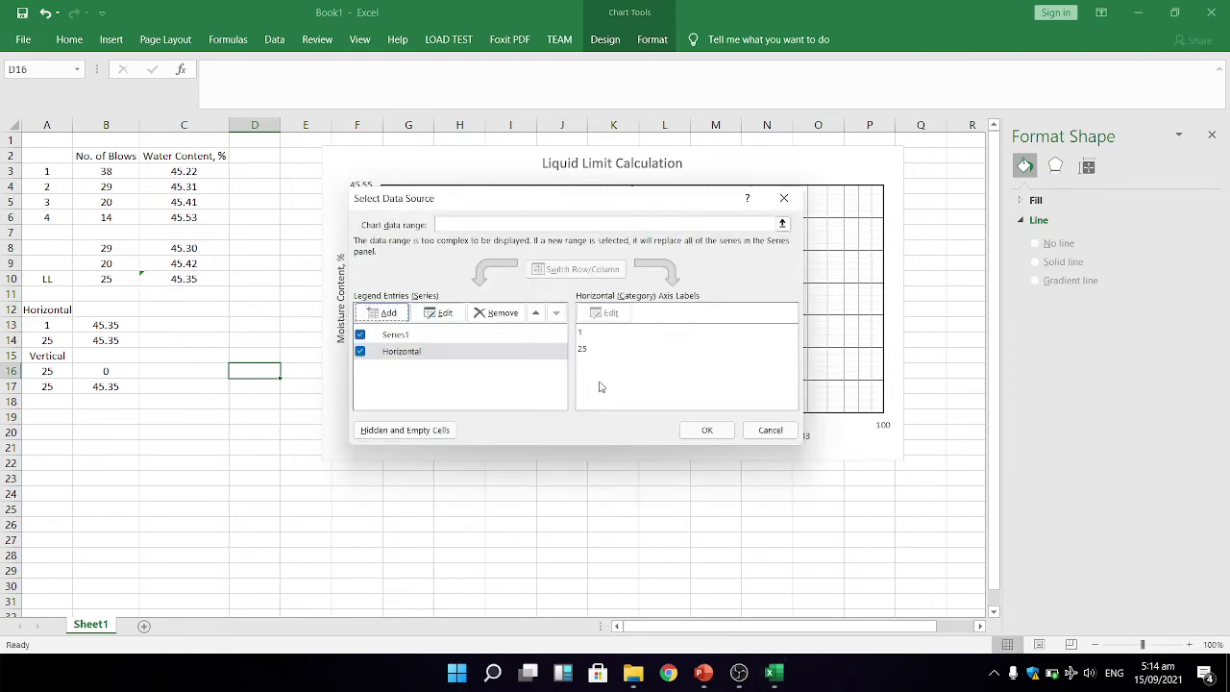
# Step: Add a chart series named Vertical with X values from A16:A17 and Y values from B16:B17, and apply the data source changes
pyautogui.click(384, 314)
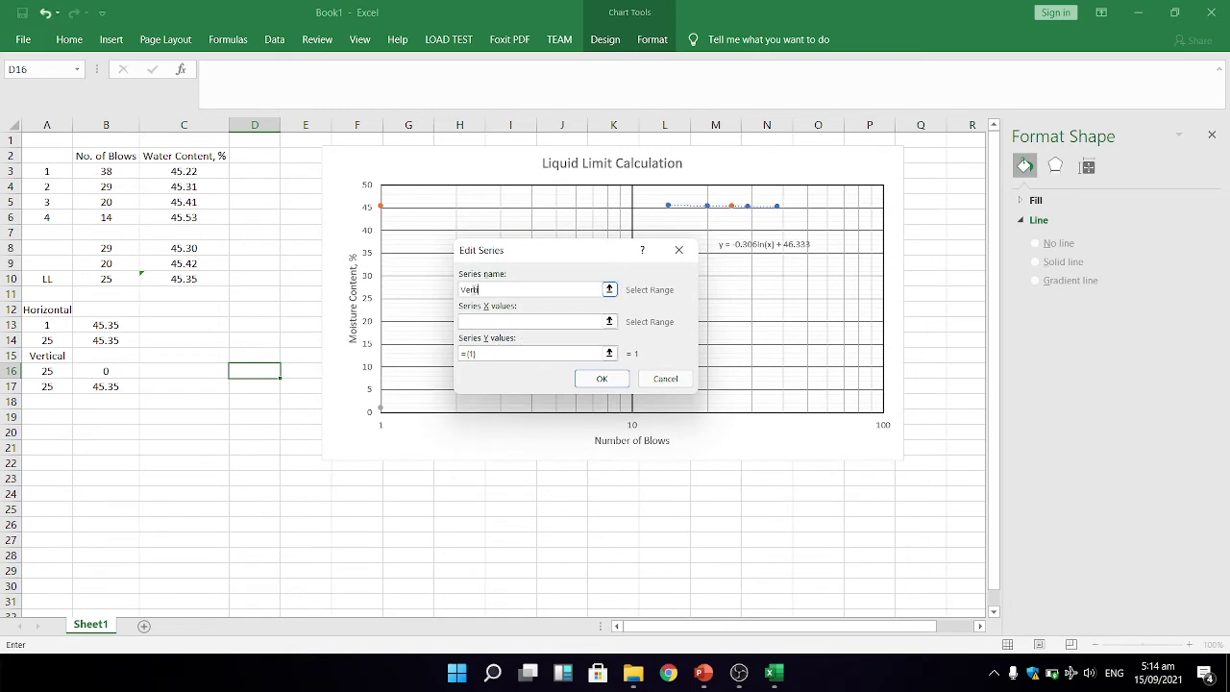
pyautogui.write('Vertical')
pyautogui.click(513, 323)
pyautogui.moveTo(48, 372); pyautogui.dragTo(49, 387)
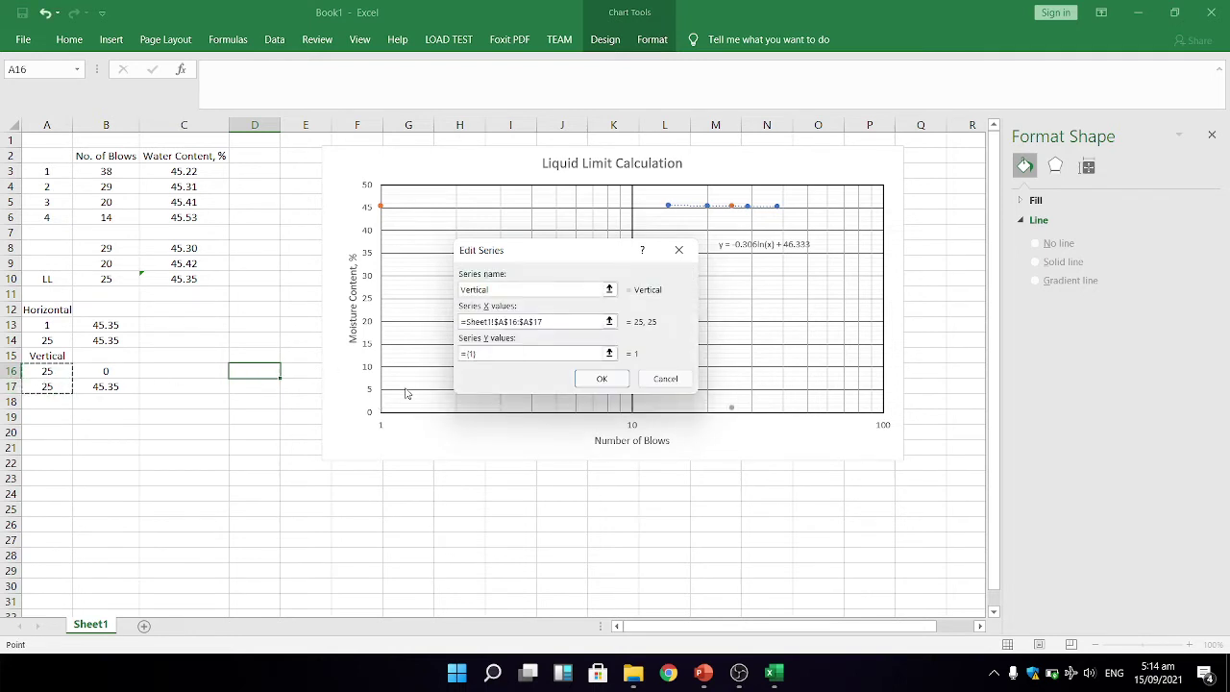
pyautogui.click(488, 354)
pyautogui.press('BackSpace')
pyautogui.moveTo(128, 372); pyautogui.dragTo(128, 387)
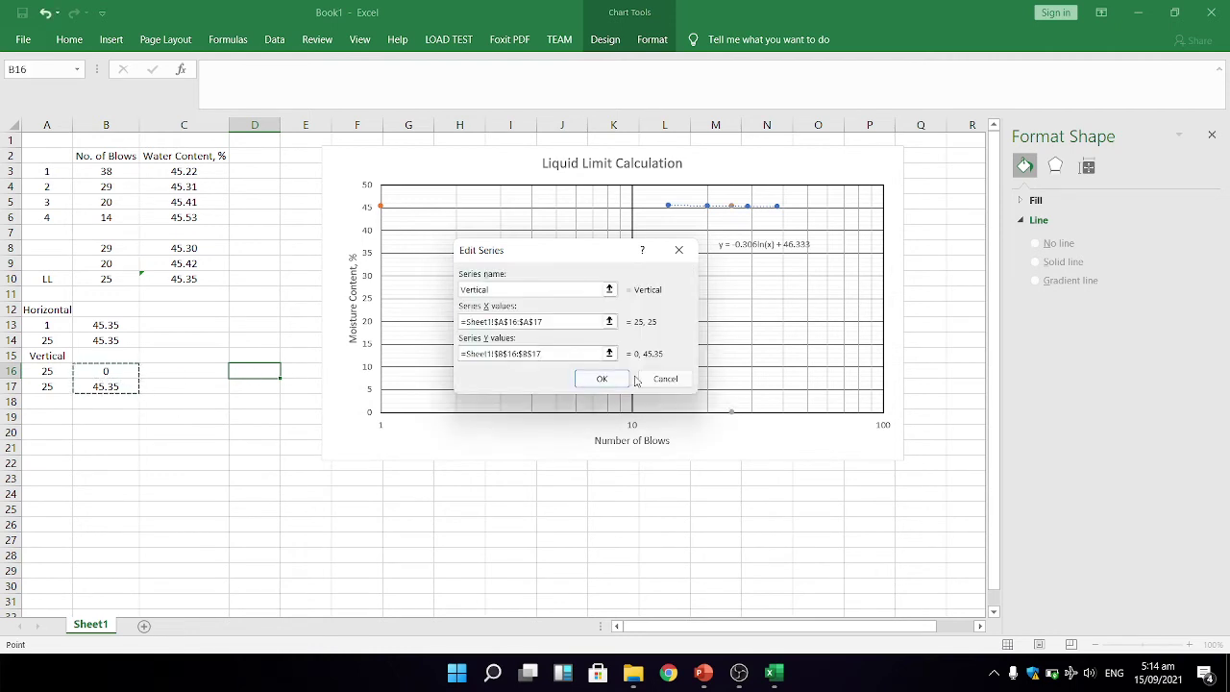
pyautogui.click(603, 379)
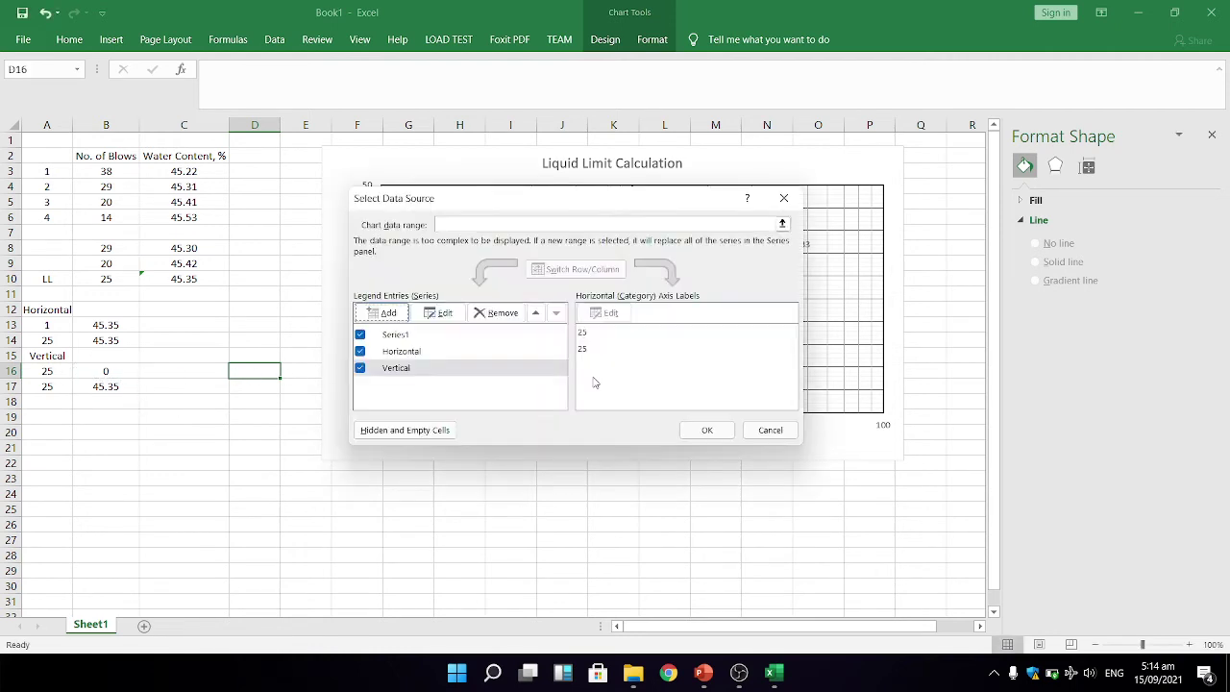
pyautogui.click(704, 432)
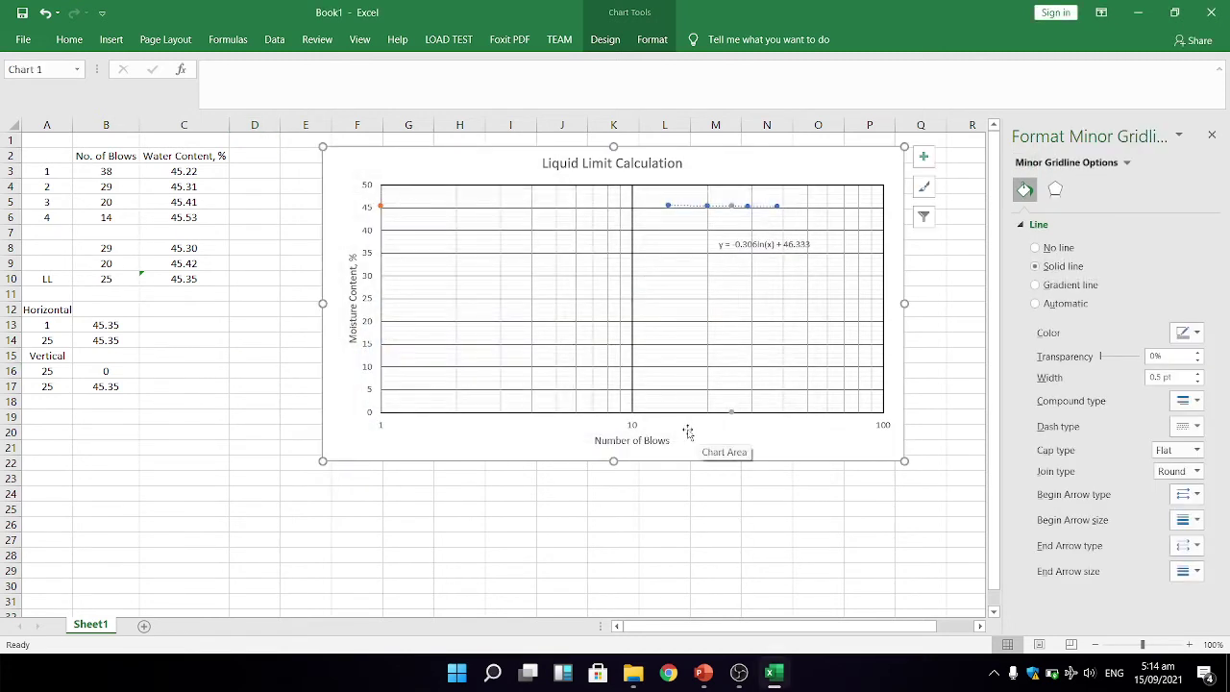
pyautogui.press('Escape')
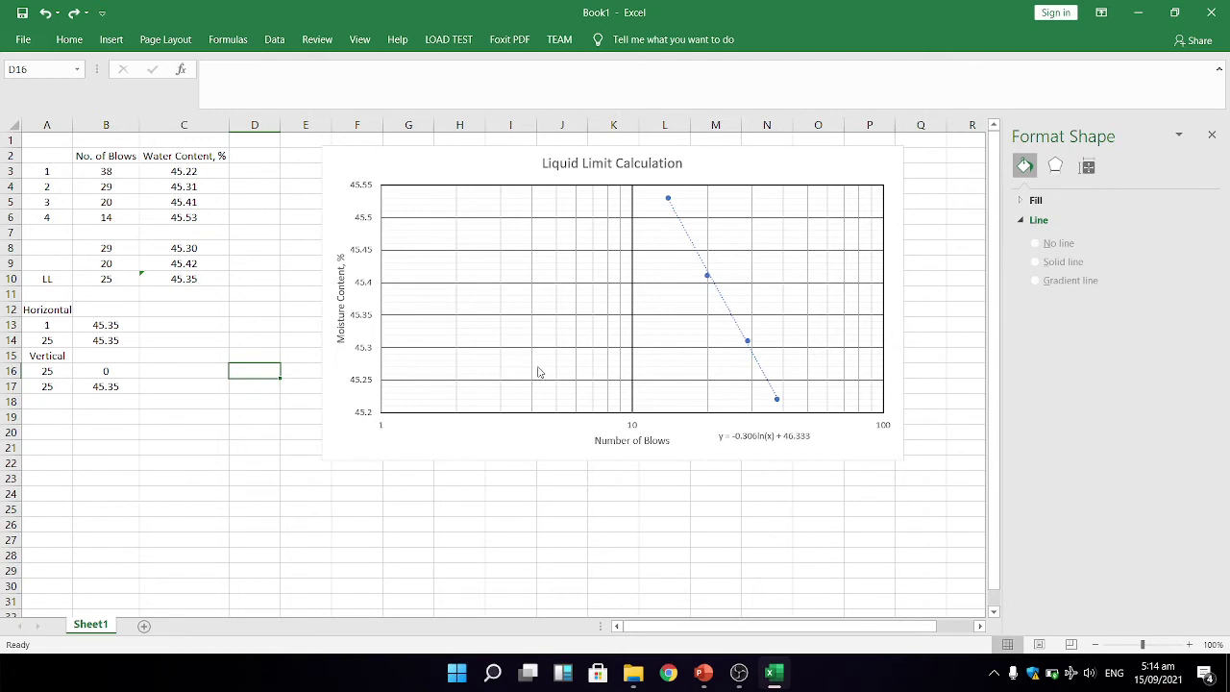
pyautogui.hotkey('ctrl', 'y')
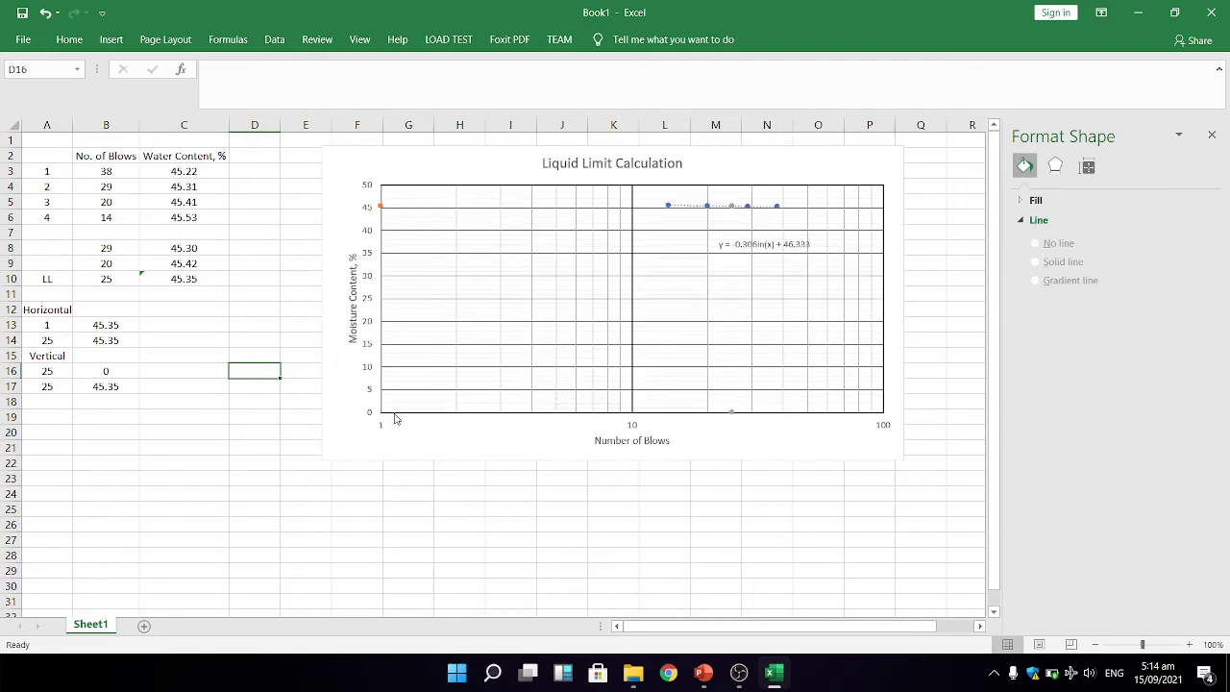
# Step: Clear the vertical line's values in cells A16:B17
pyautogui.click(115, 373)
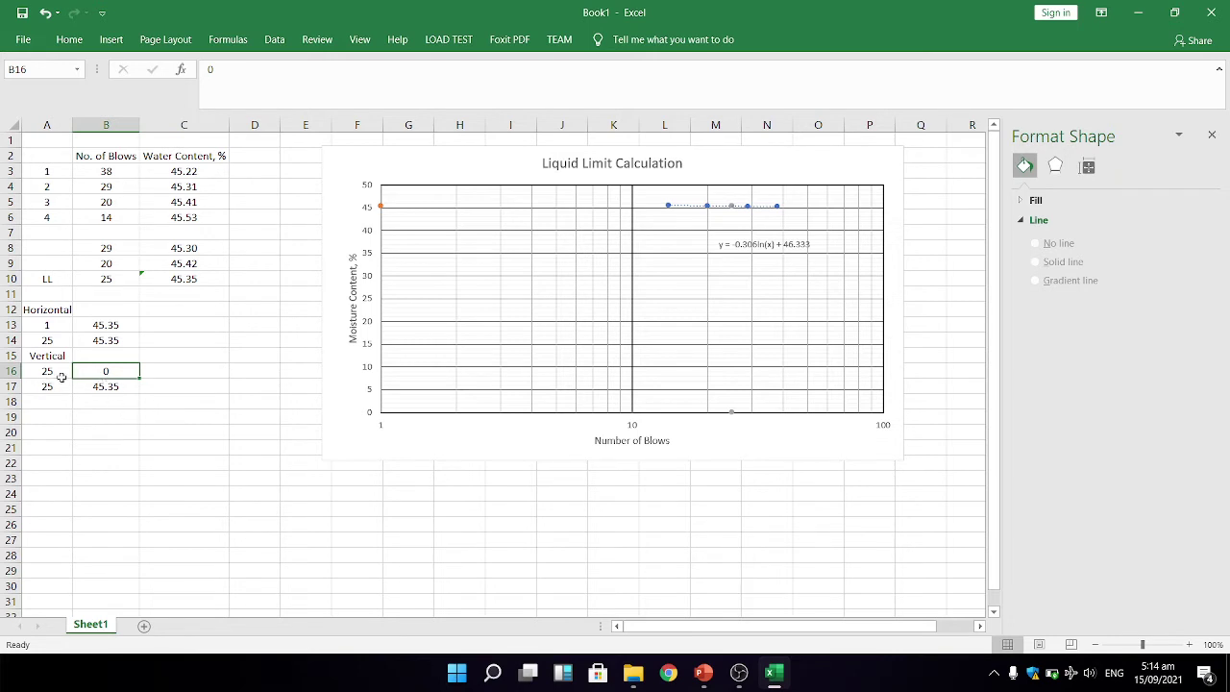
pyautogui.moveTo(60, 373); pyautogui.dragTo(101, 389)
pyautogui.press('Delete')
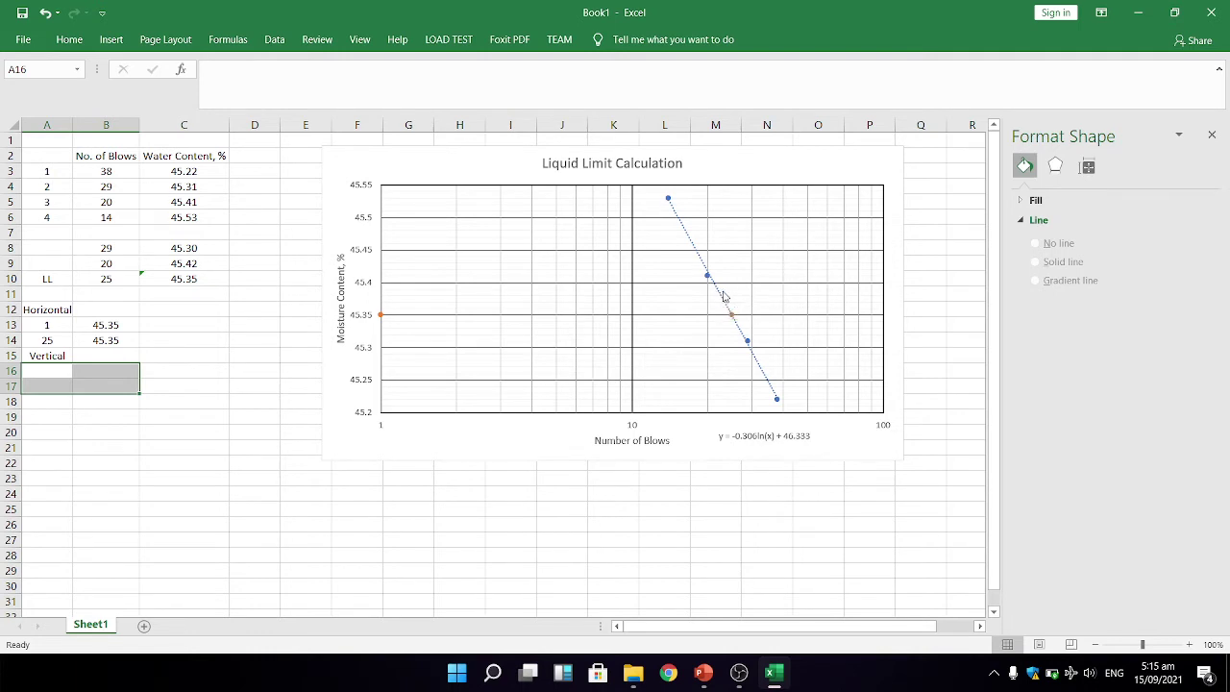
pyautogui.click(732, 322)
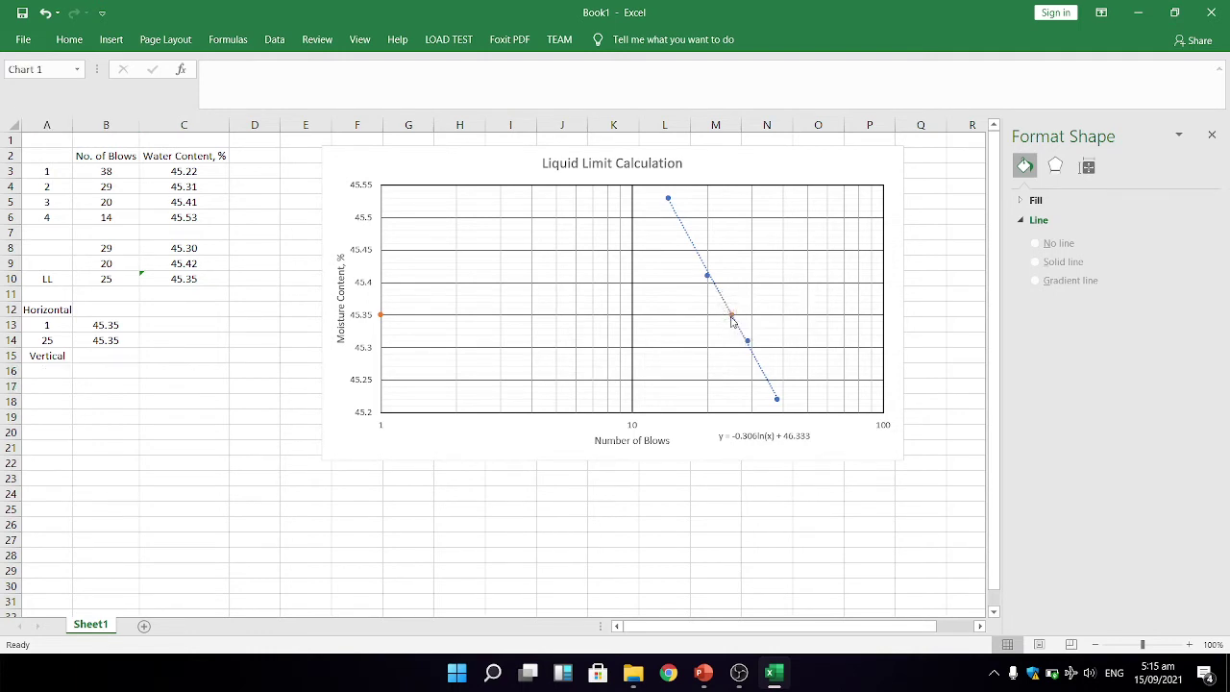
pyautogui.rightClick(731, 322)
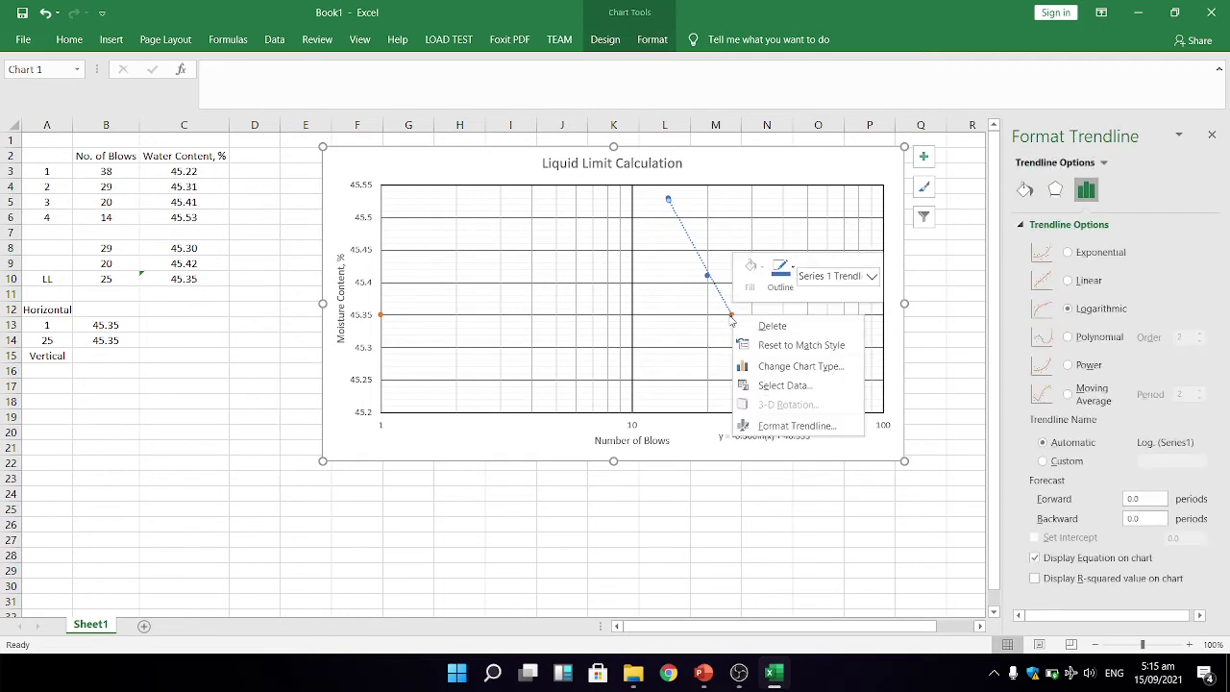
pyautogui.click(817, 366)
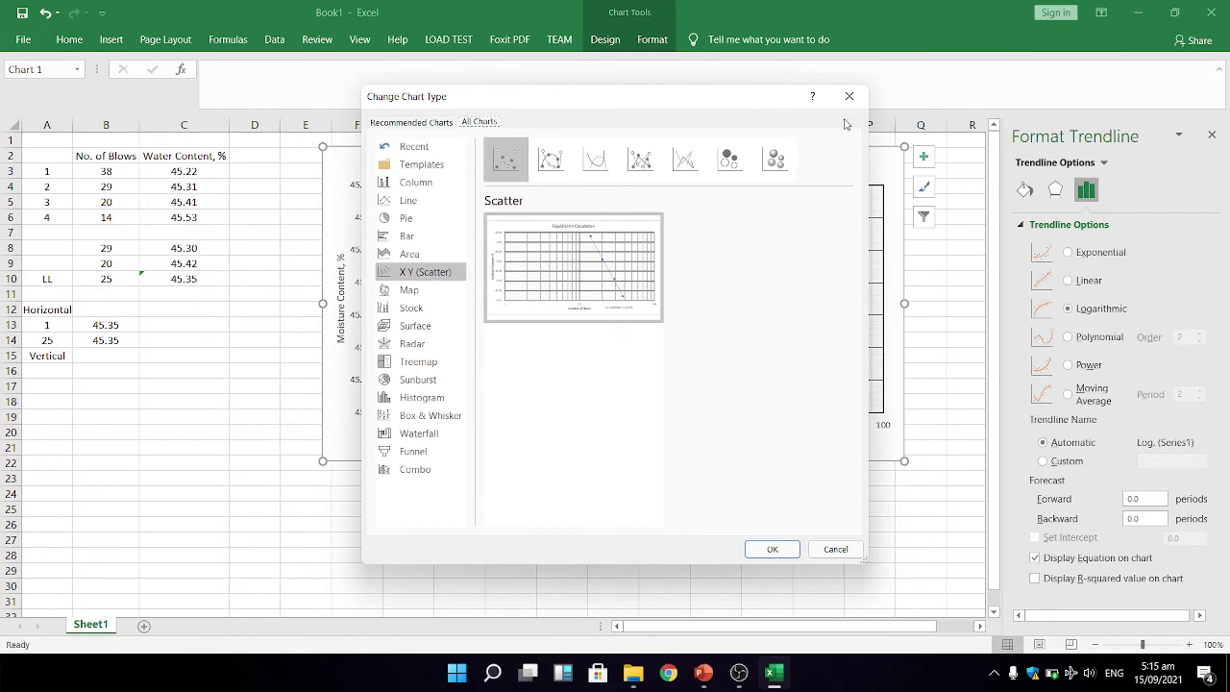
pyautogui.click(849, 96)
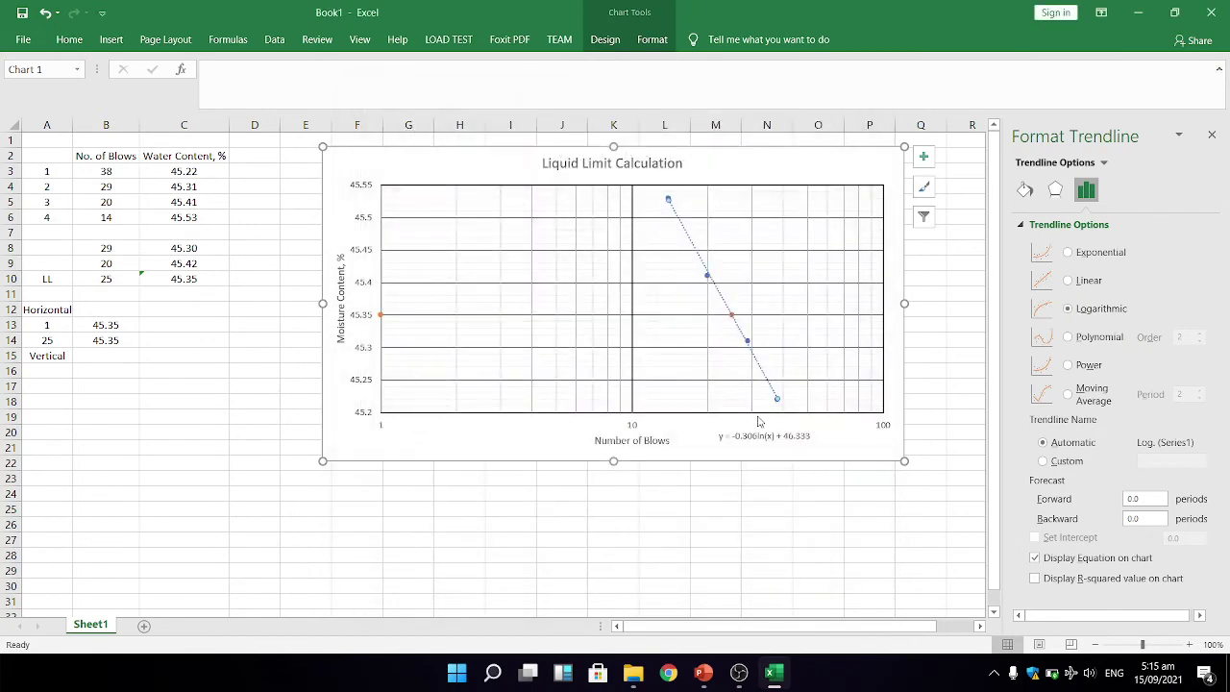
pyautogui.rightClick(659, 348)
pyautogui.click(721, 411)
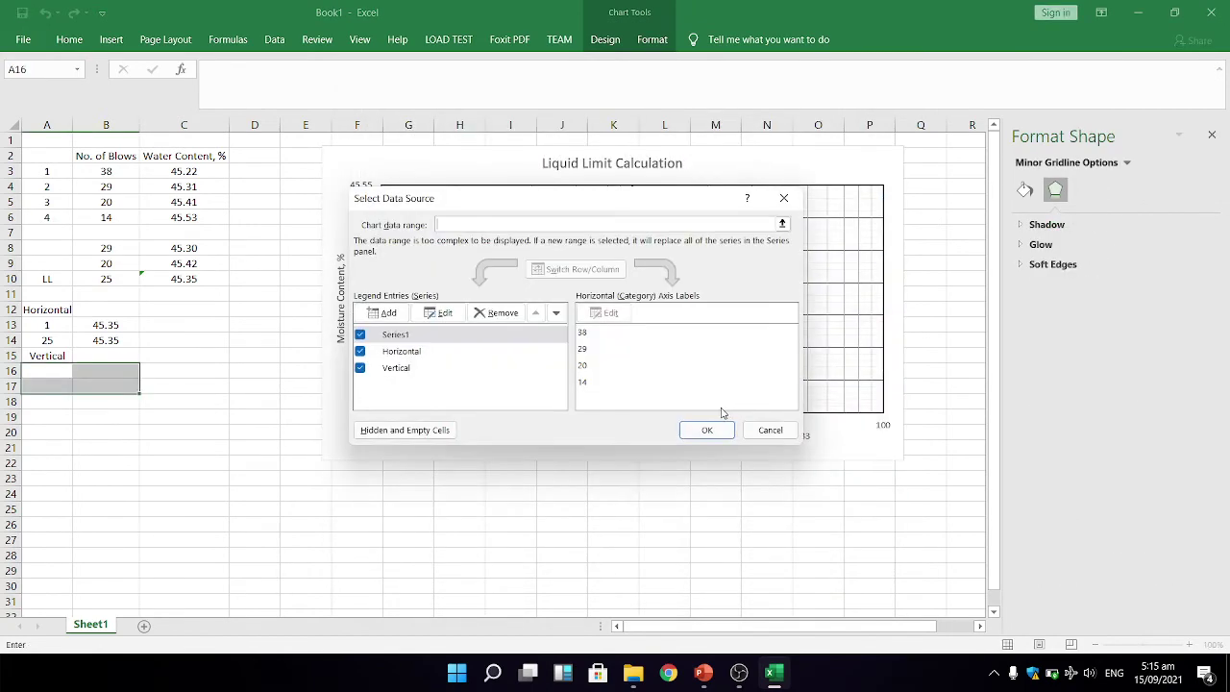
pyautogui.click(772, 430)
# Step: Enter the vertical line's points under its heading: 25 and 45.35 in A16:B16, 25 and 45.2 in A17:B17
pyautogui.click(34, 366)
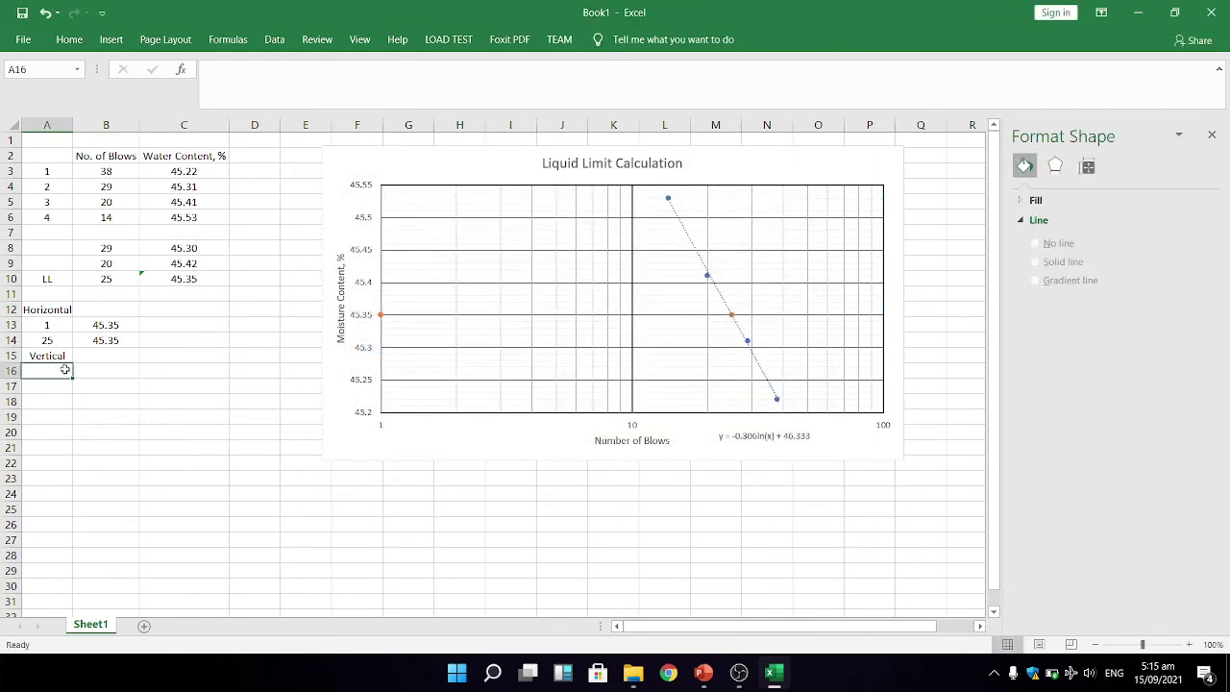
pyautogui.write('25')
pyautogui.press('Return')
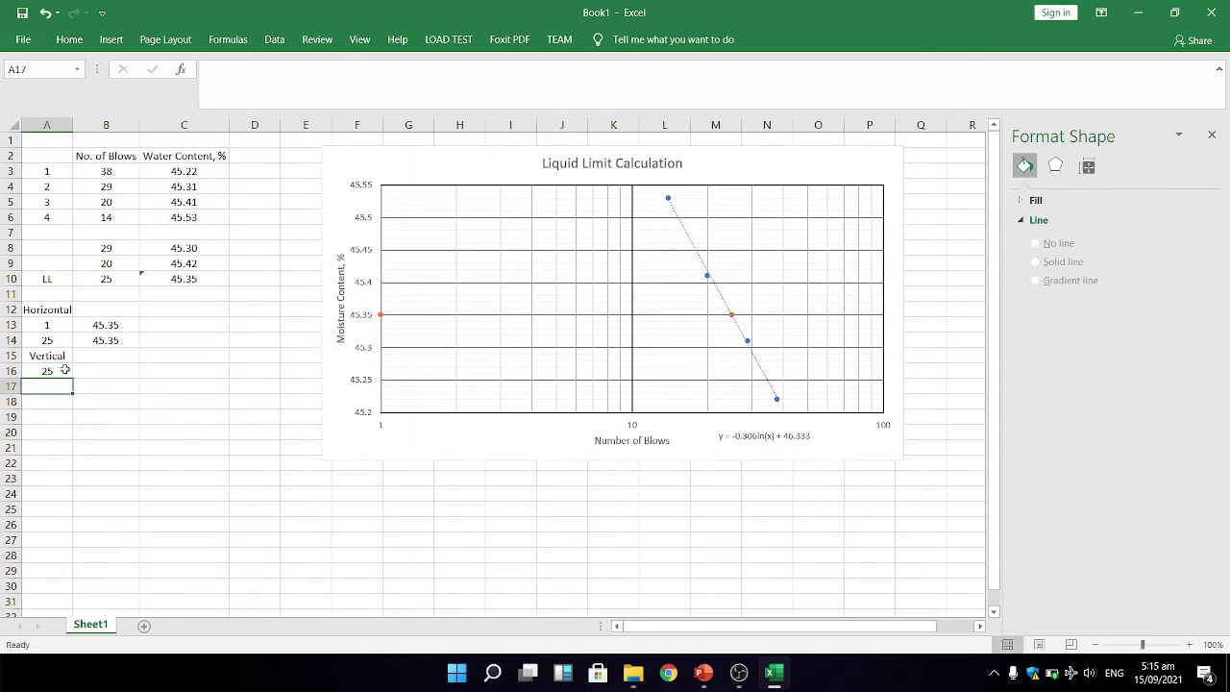
pyautogui.click(88, 372)
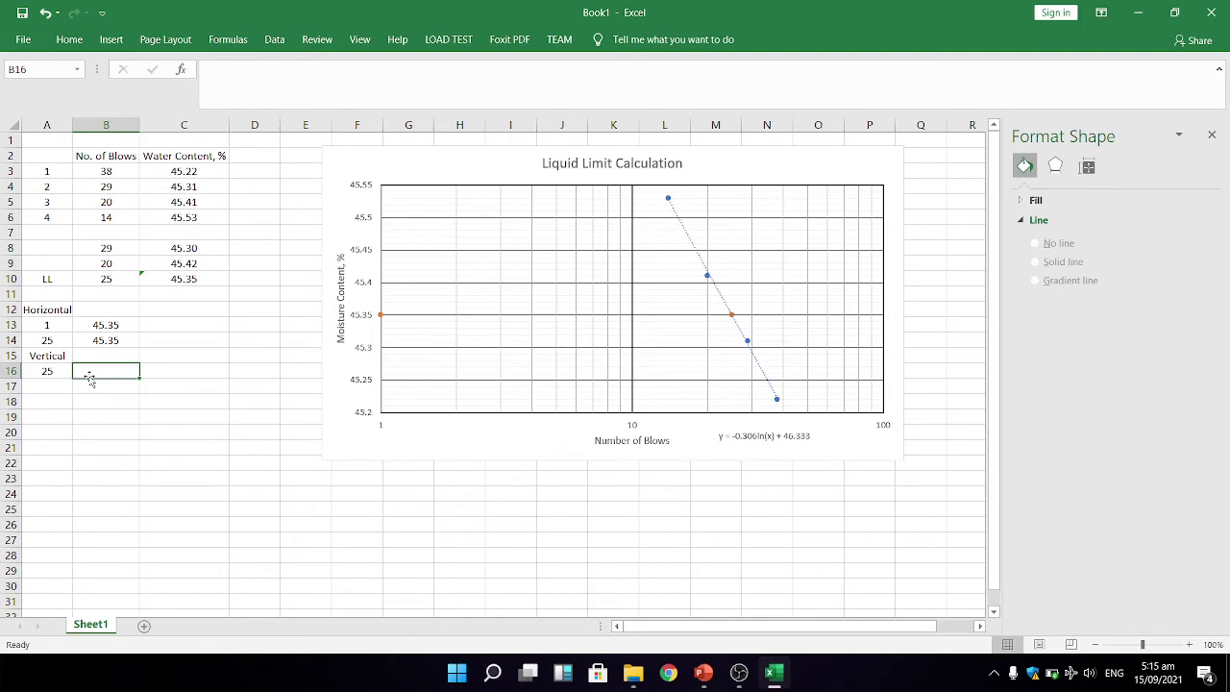
pyautogui.write('45.35')
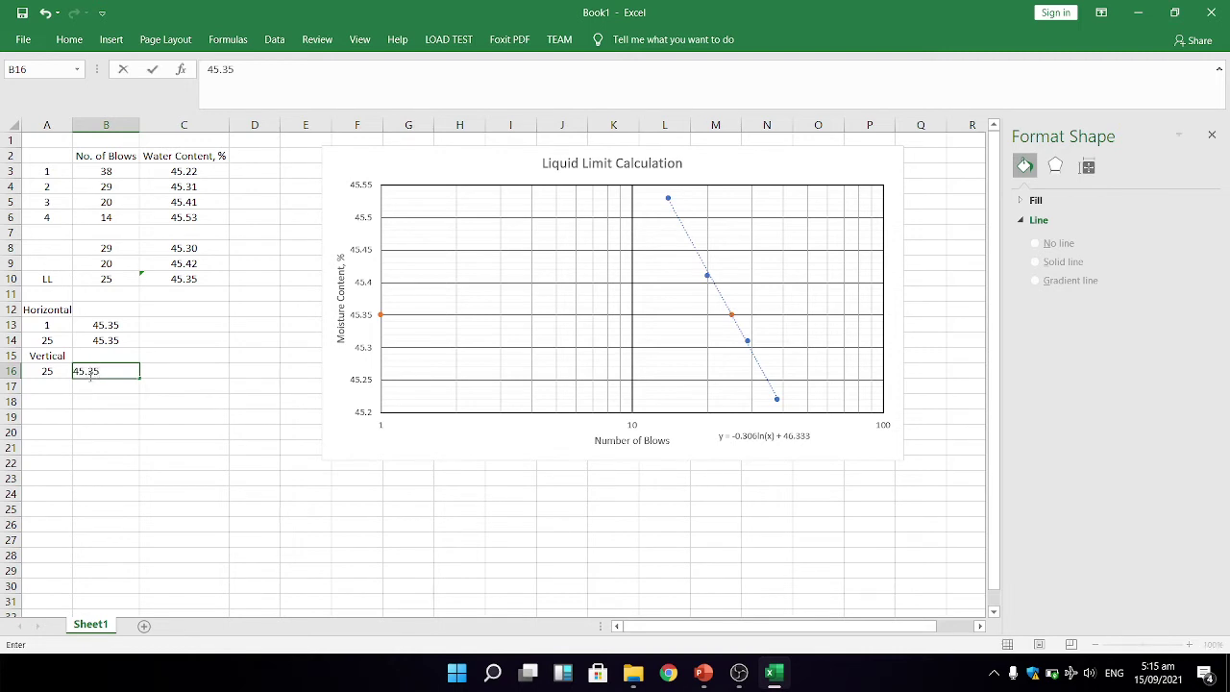
pyautogui.press('Return')
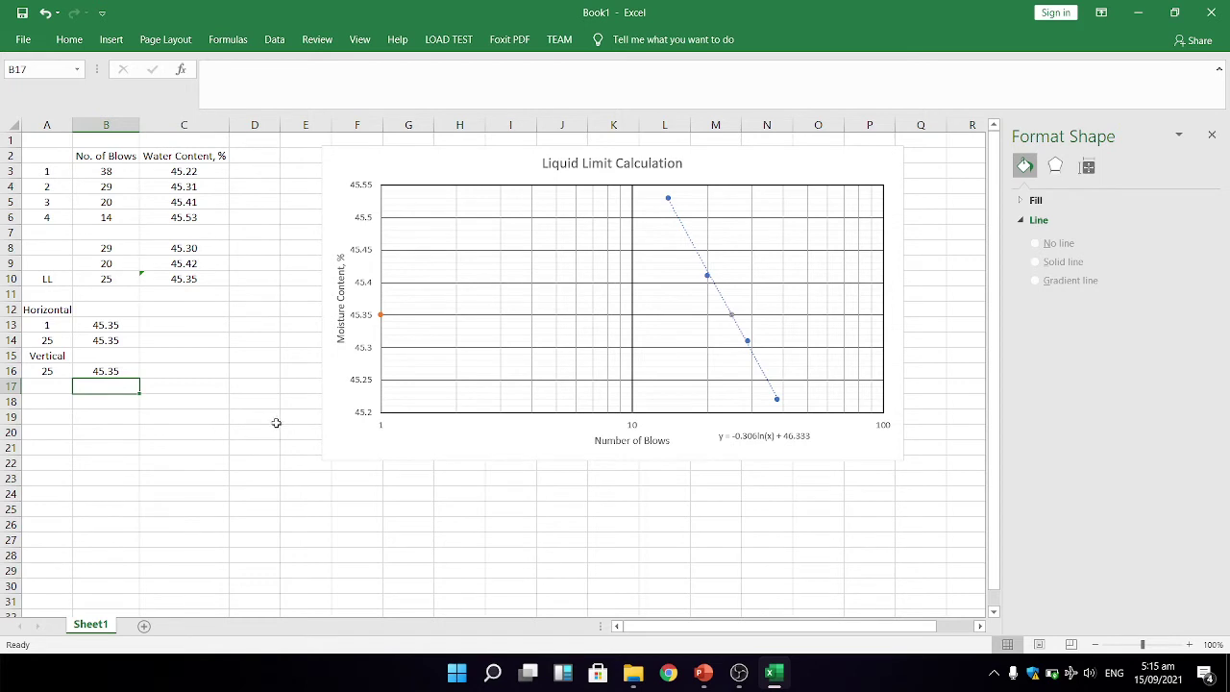
pyautogui.click(51, 385)
pyautogui.write('25')
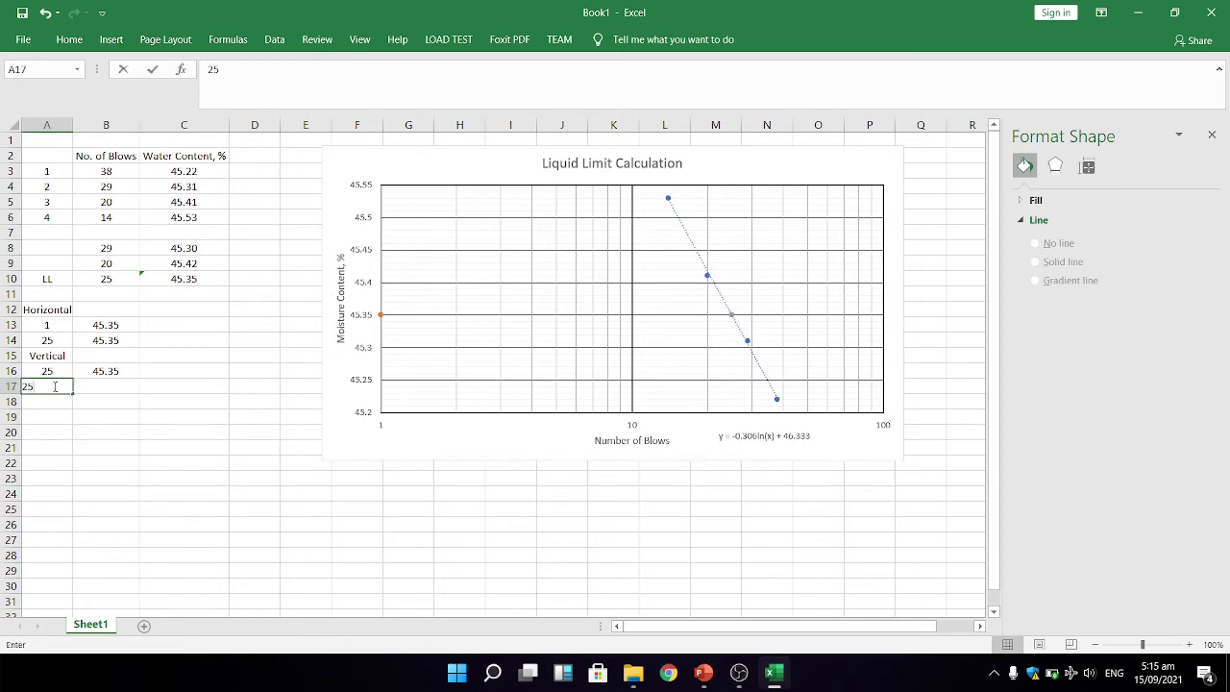
pyautogui.press('Return')
pyautogui.click(95, 386)
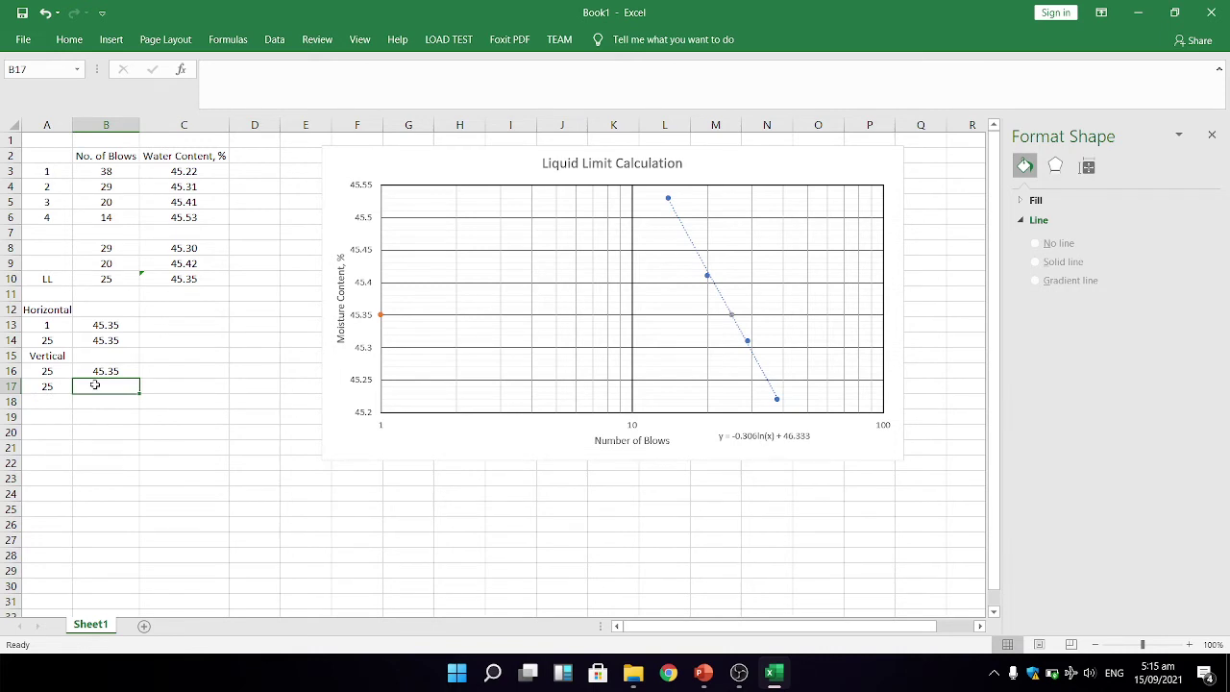
pyautogui.write('45.2')
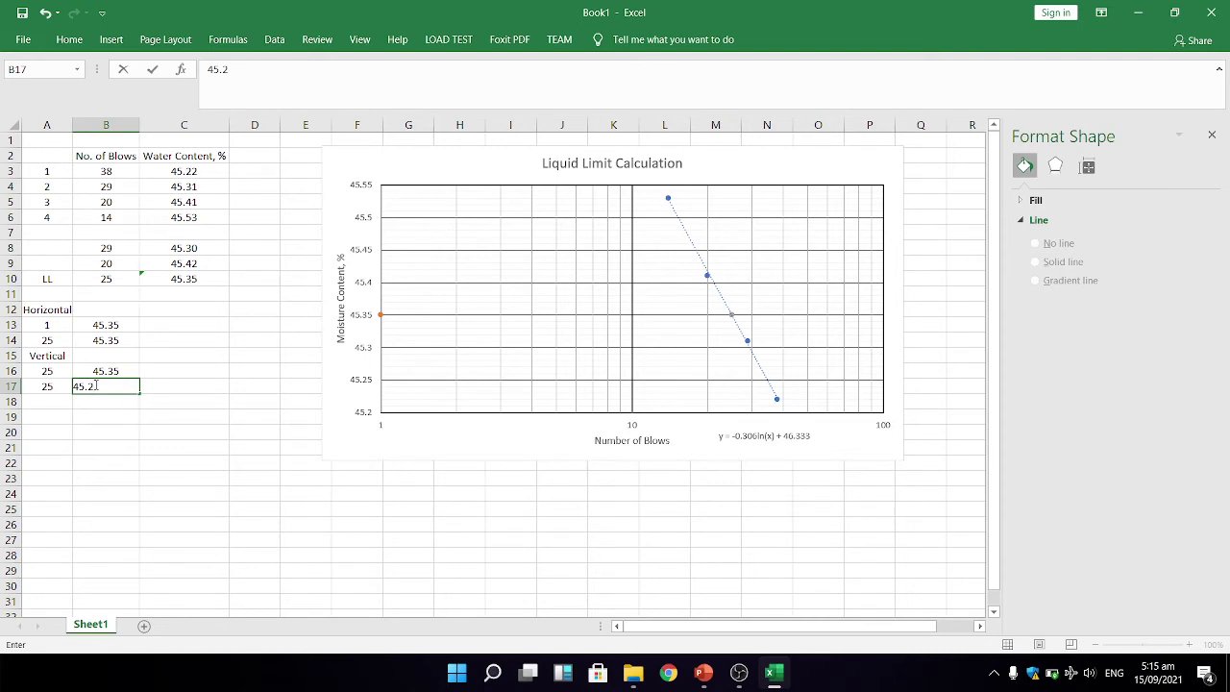
pyautogui.press('Return')
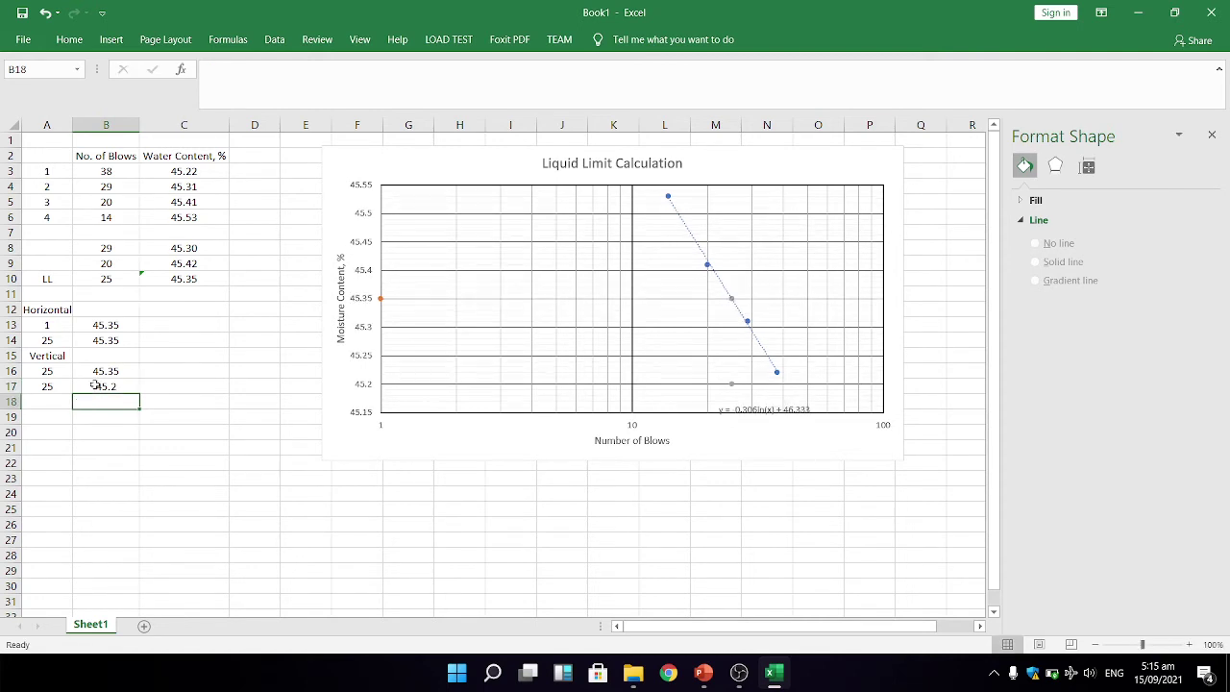
# Step: Try 0 as the vertical line's lower water content in B17 and undo that change
pyautogui.click(110, 387)
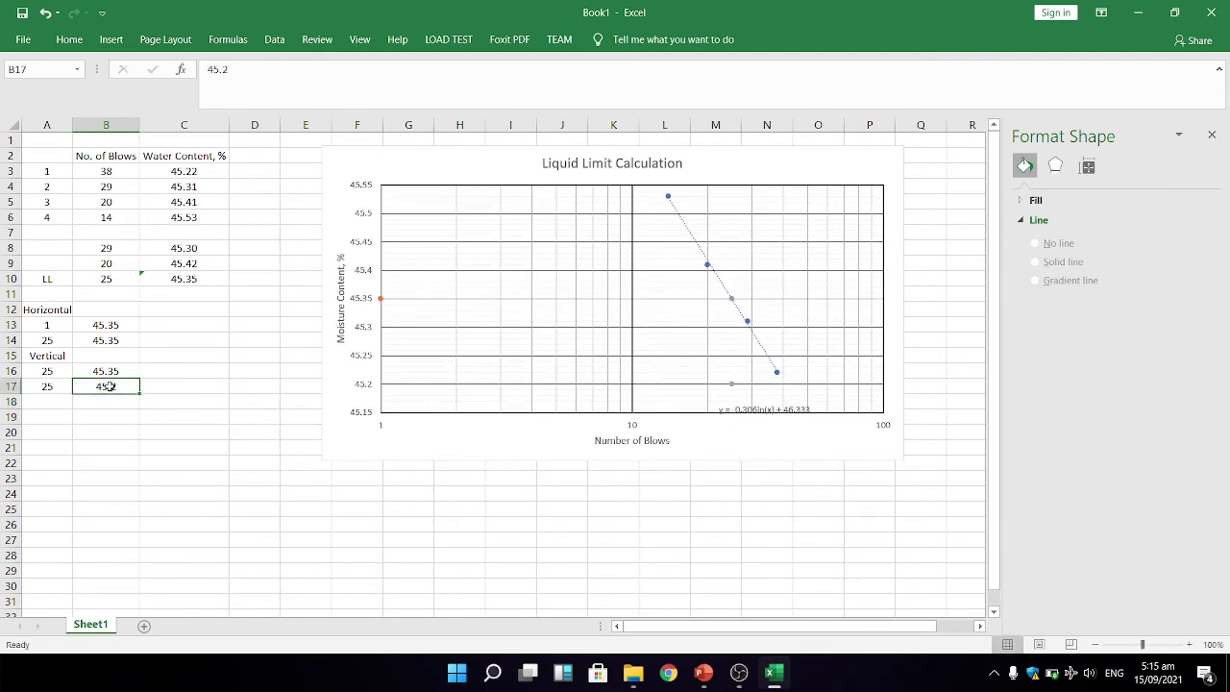
pyautogui.press('BackSpace')
pyautogui.press('Return')
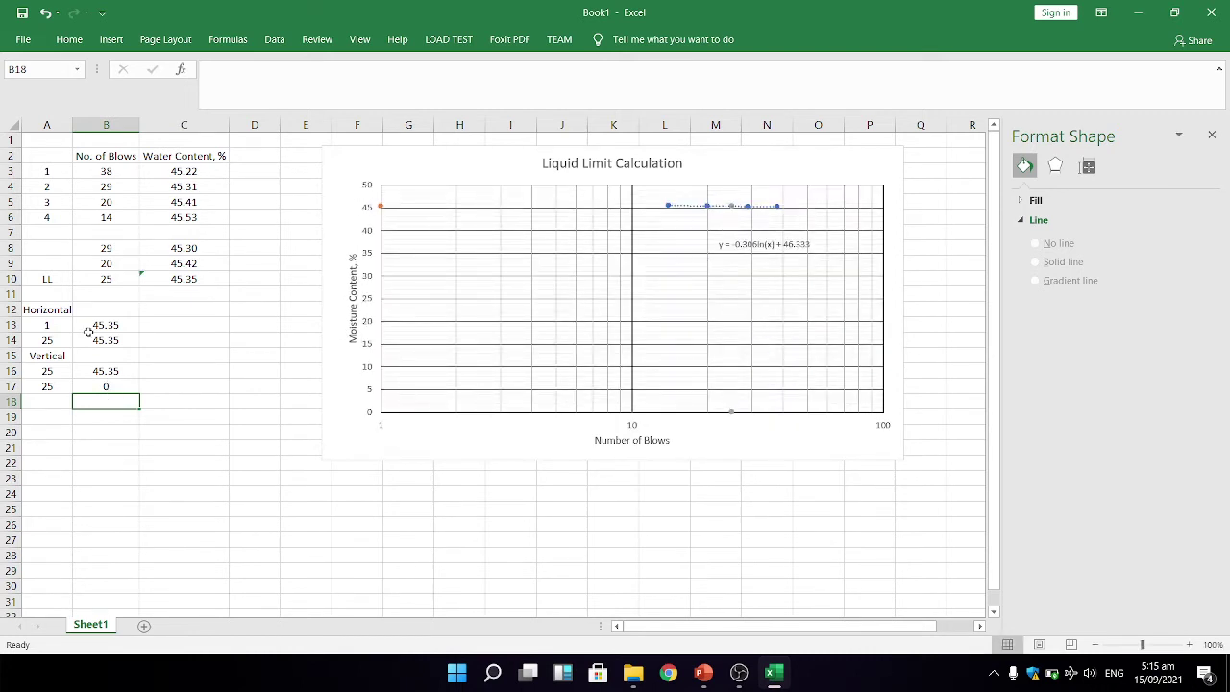
pyautogui.hotkey('ctrl', 'z')
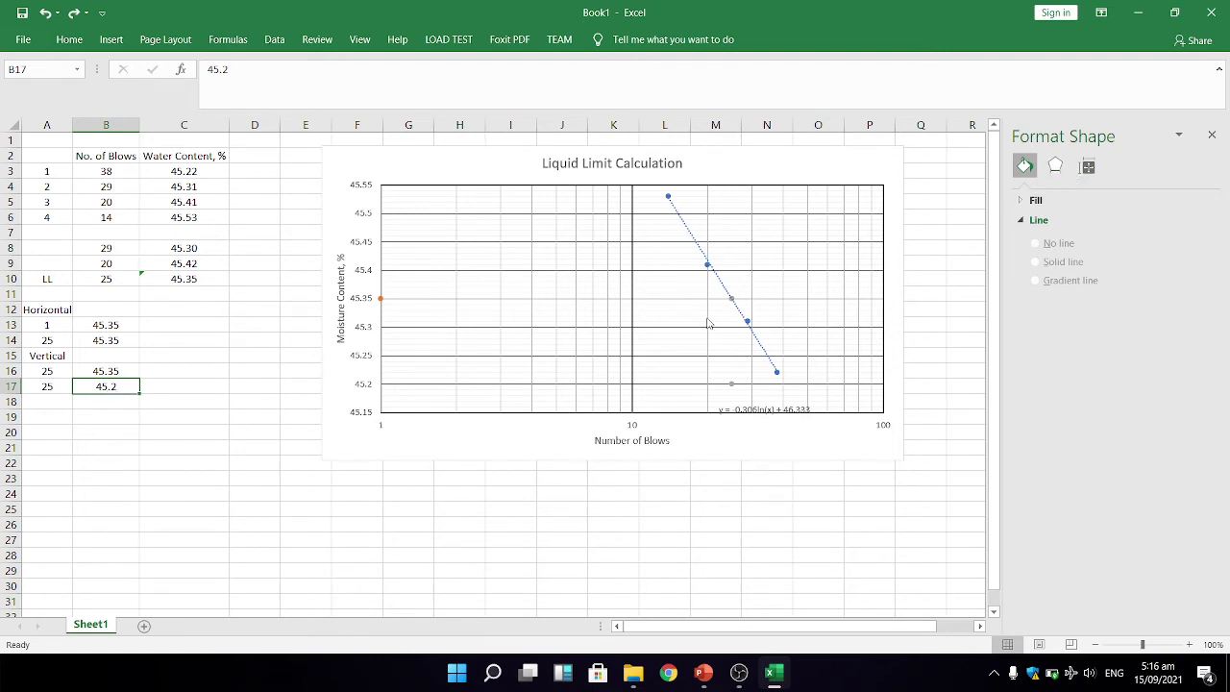
pyautogui.click(401, 421)
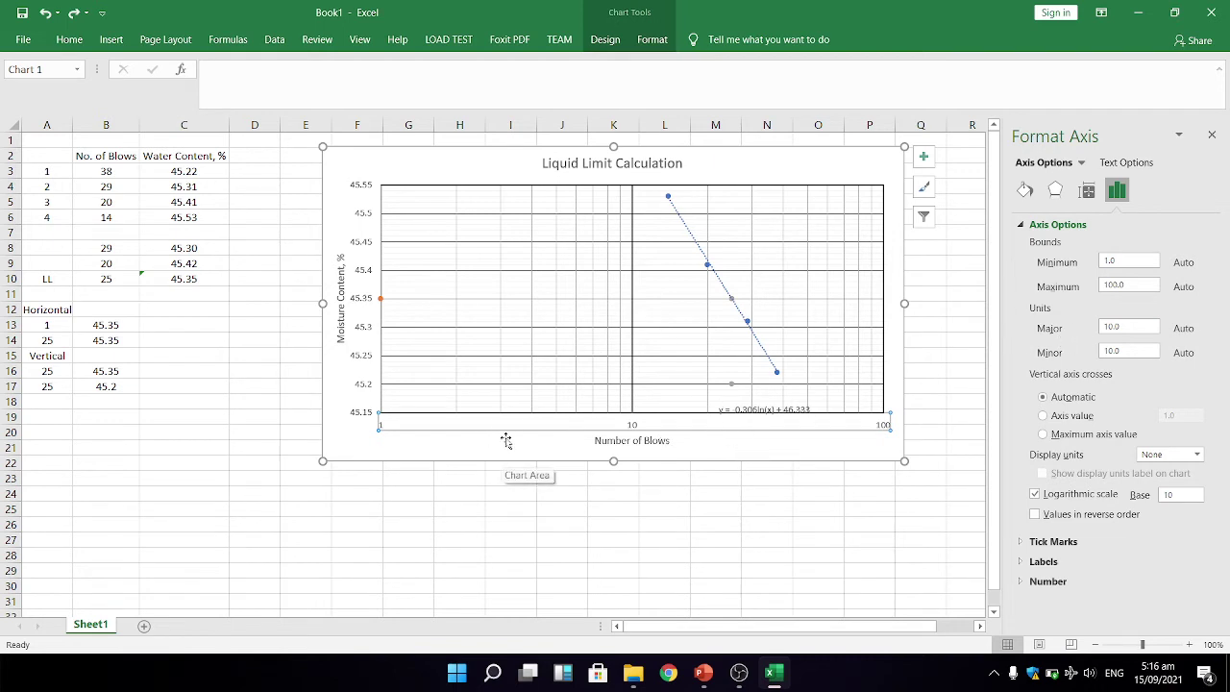
pyautogui.click(392, 303)
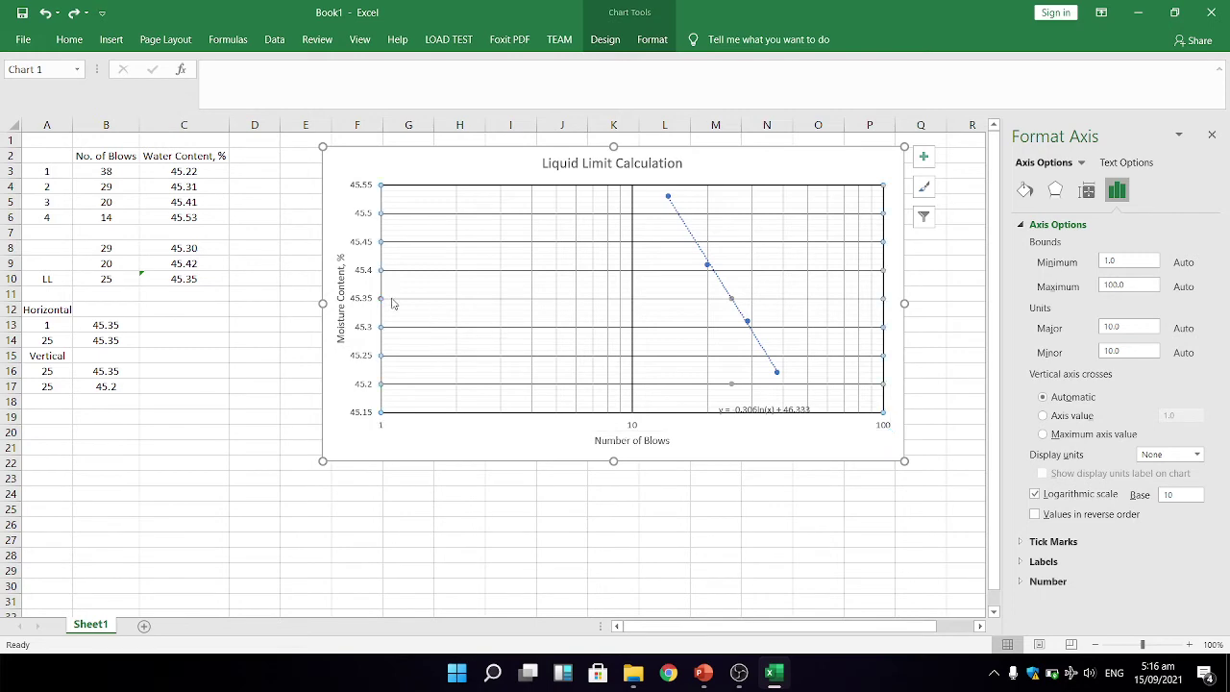
pyautogui.rightClick(392, 304)
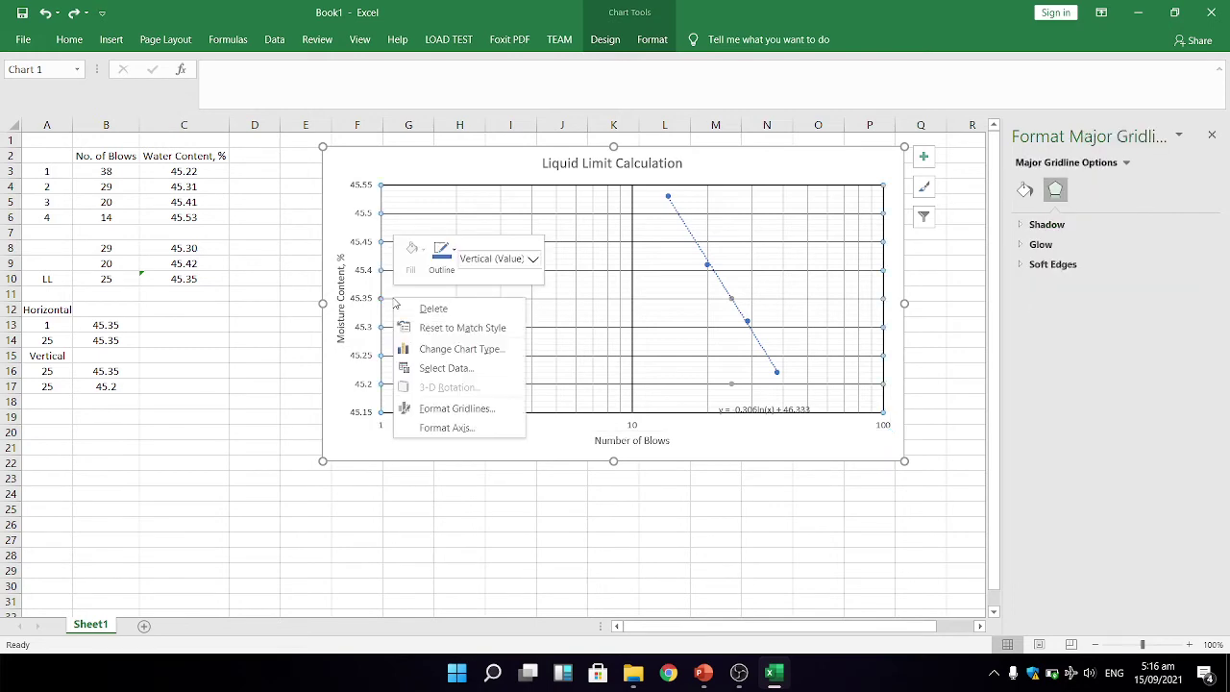
pyautogui.click(462, 350)
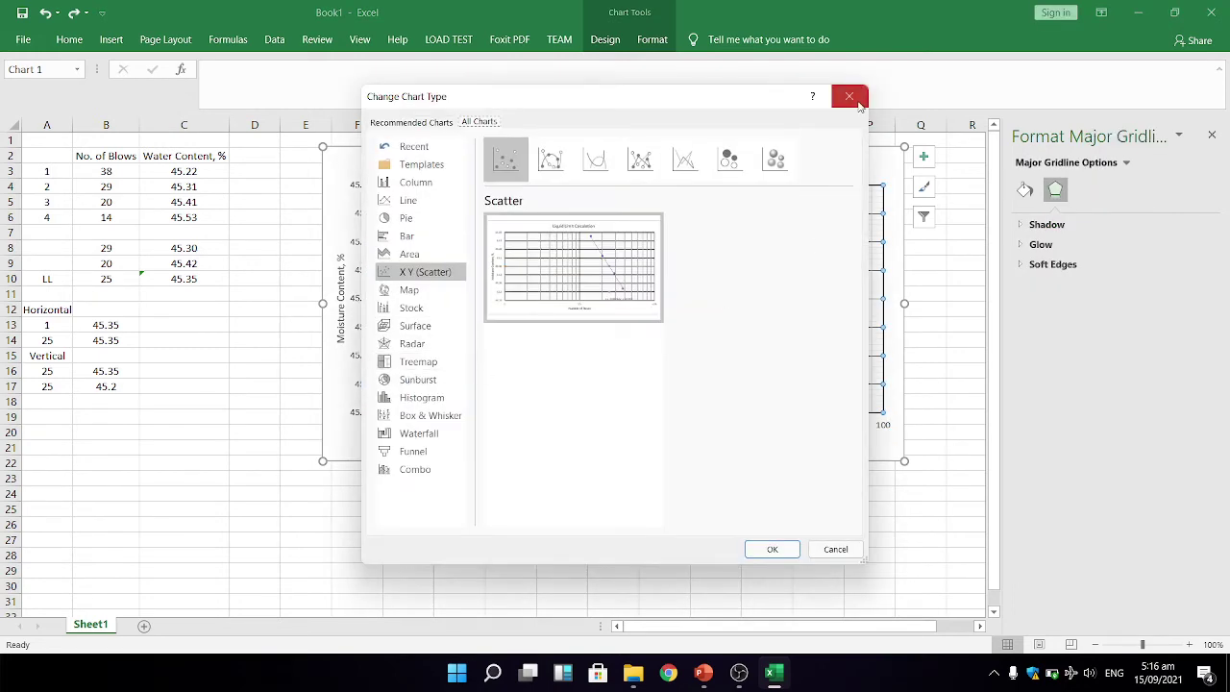
pyautogui.click(859, 103)
pyautogui.click(730, 385)
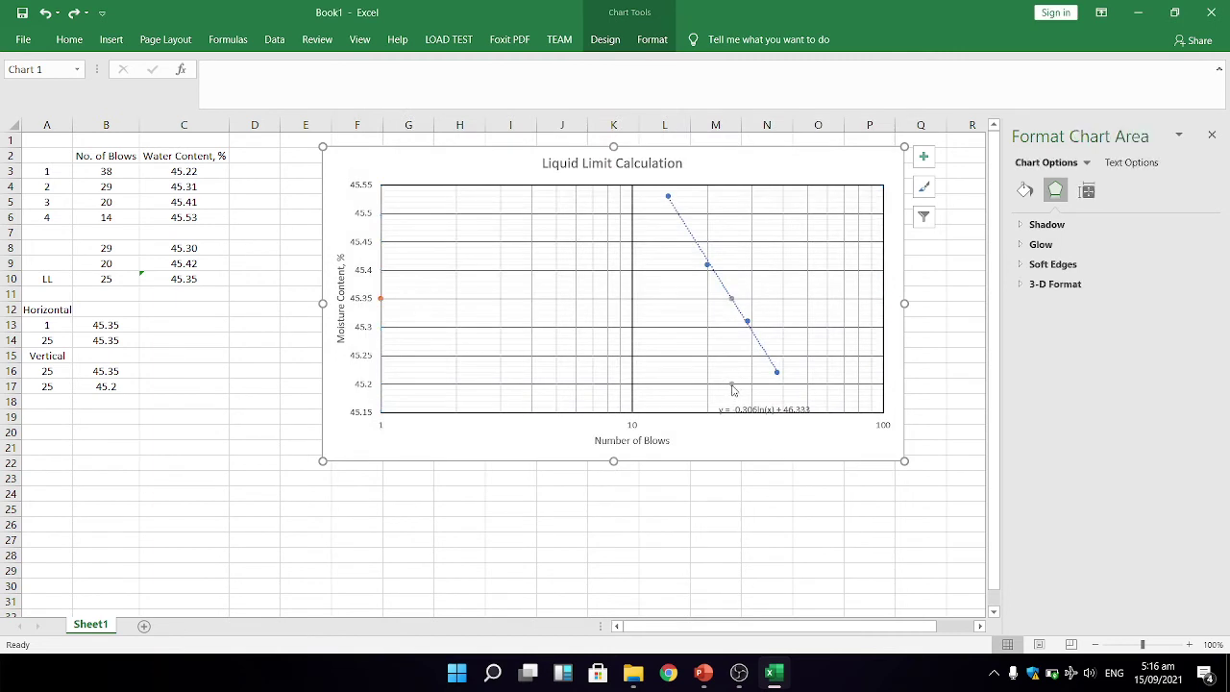
pyautogui.click(731, 389)
pyautogui.rightClick(730, 387)
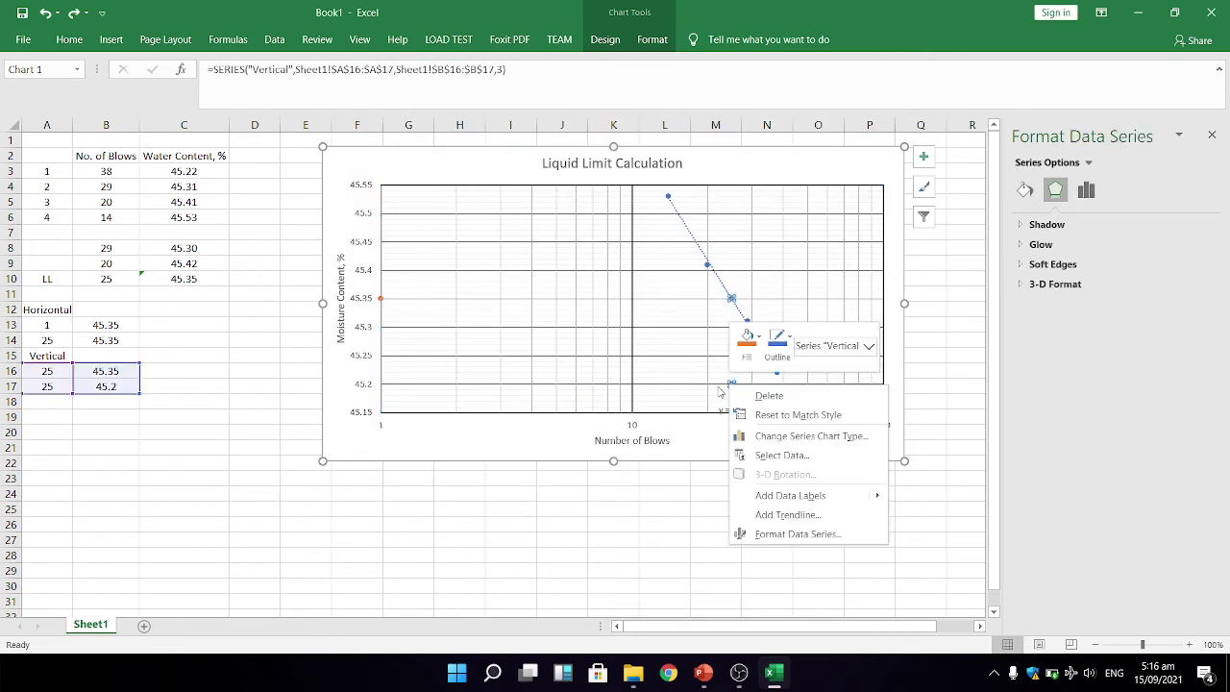
pyautogui.click(781, 455)
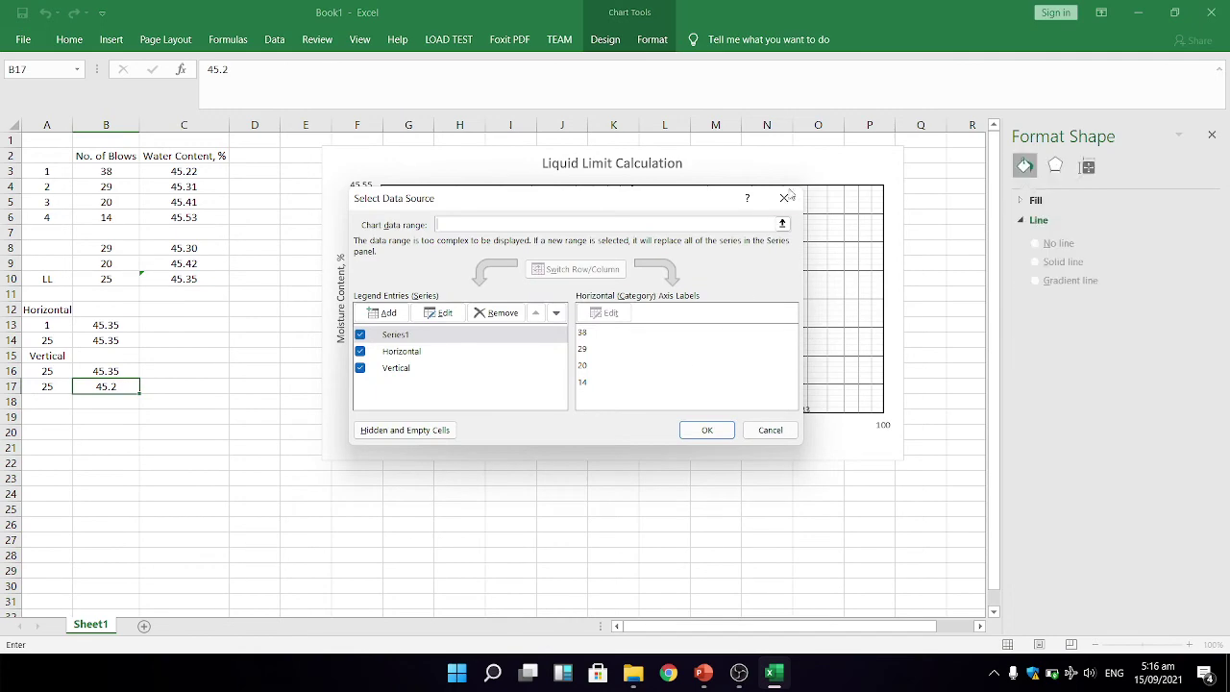
pyautogui.click(784, 197)
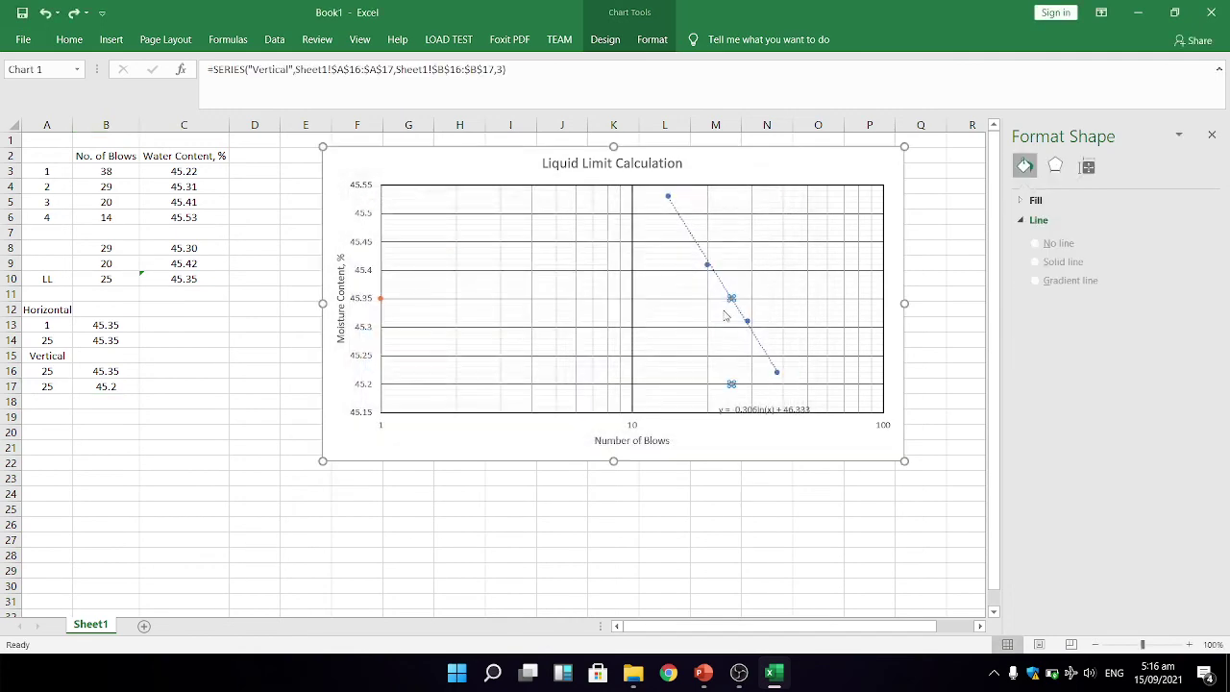
# Step: Try the Line chart type for both the Horizontal and Vertical series in the custom combination chart
pyautogui.rightClick(731, 385)
pyautogui.click(803, 442)
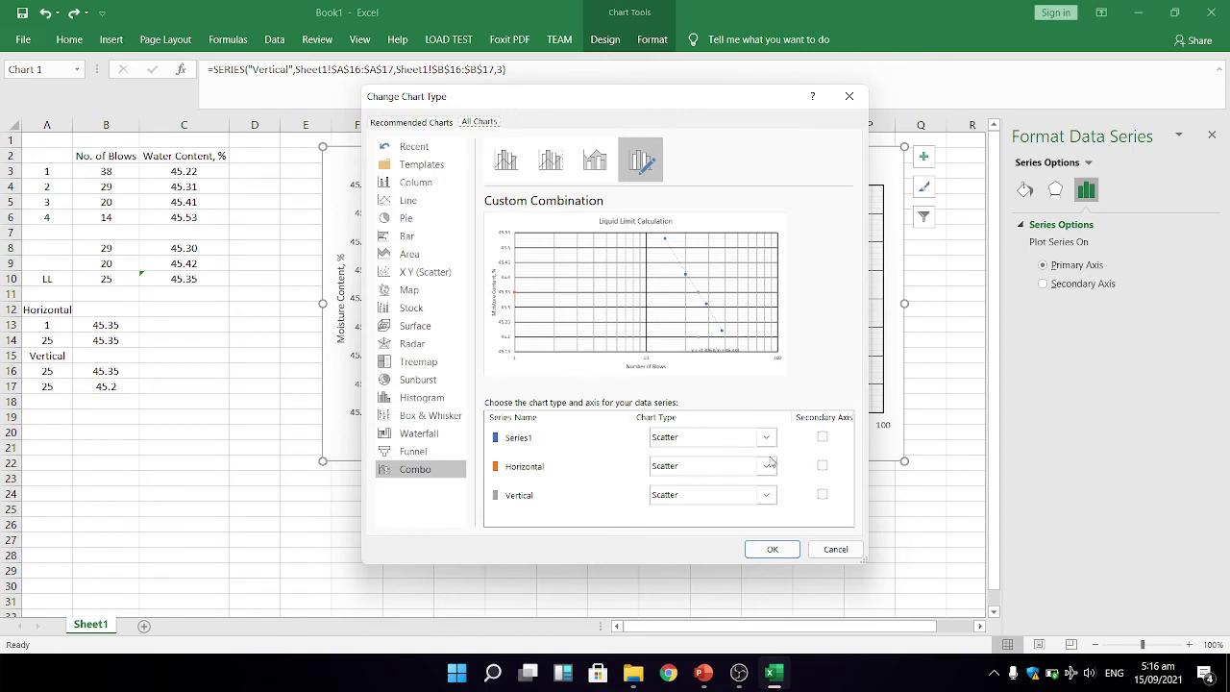
pyautogui.click(767, 465)
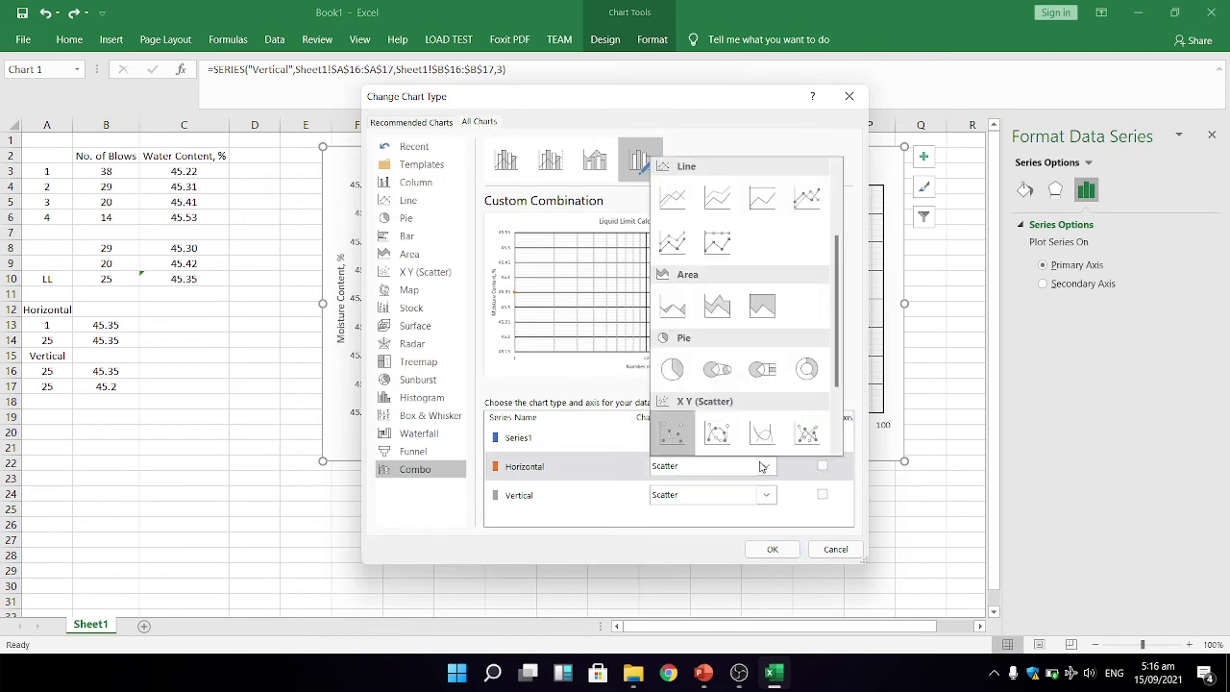
pyautogui.click(717, 198)
pyautogui.click(767, 495)
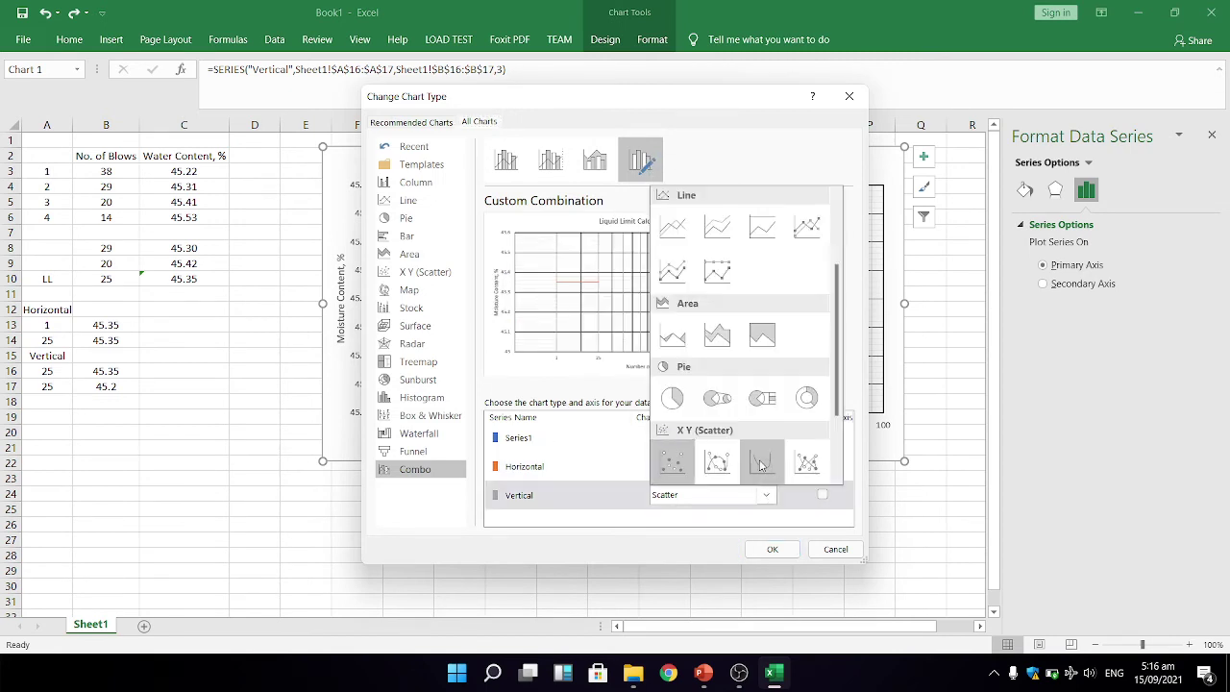
pyautogui.click(688, 229)
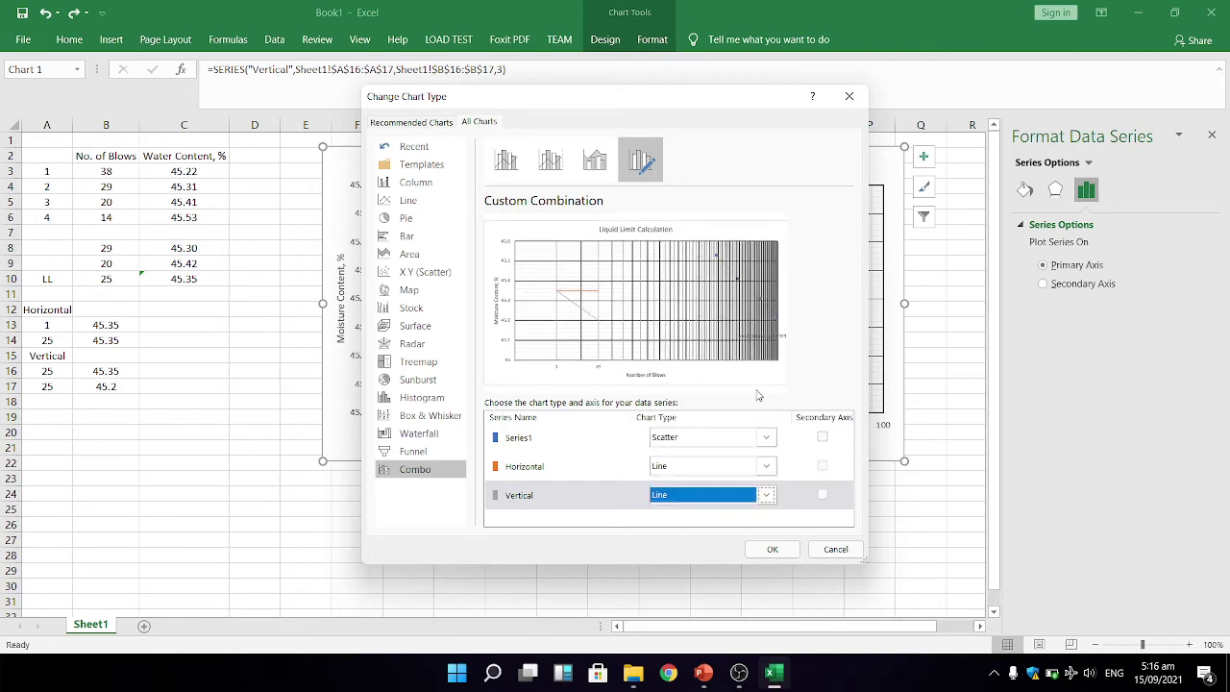
pyautogui.click(498, 499)
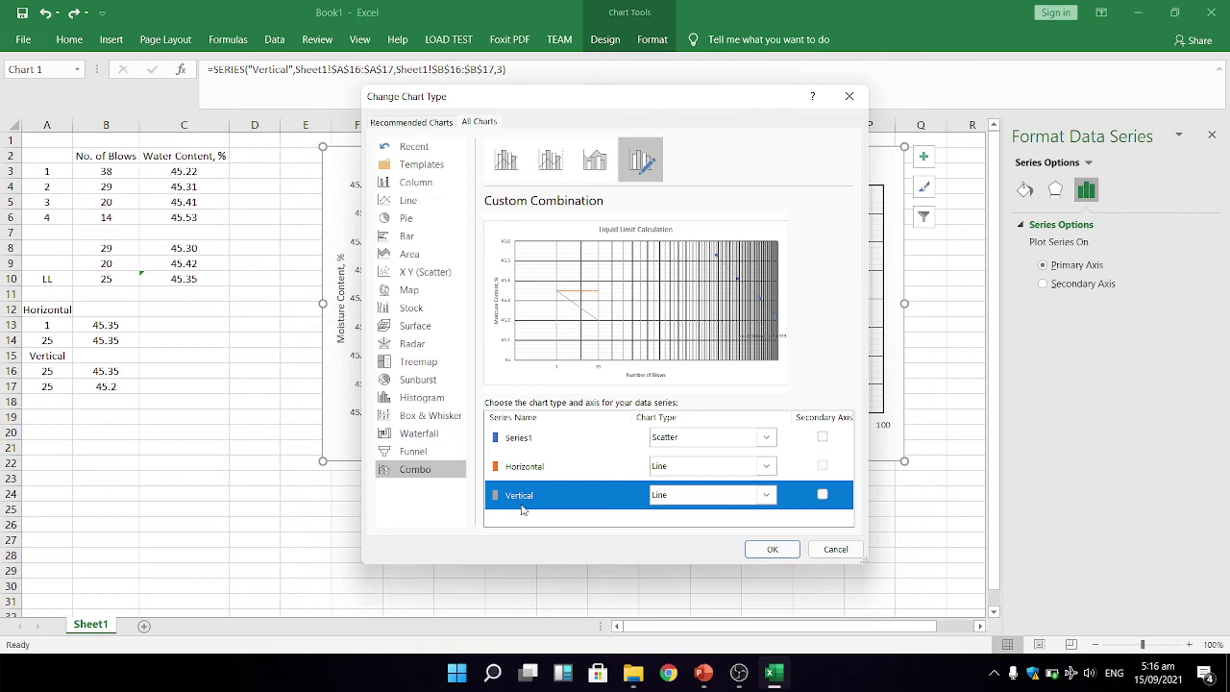
pyautogui.click(772, 549)
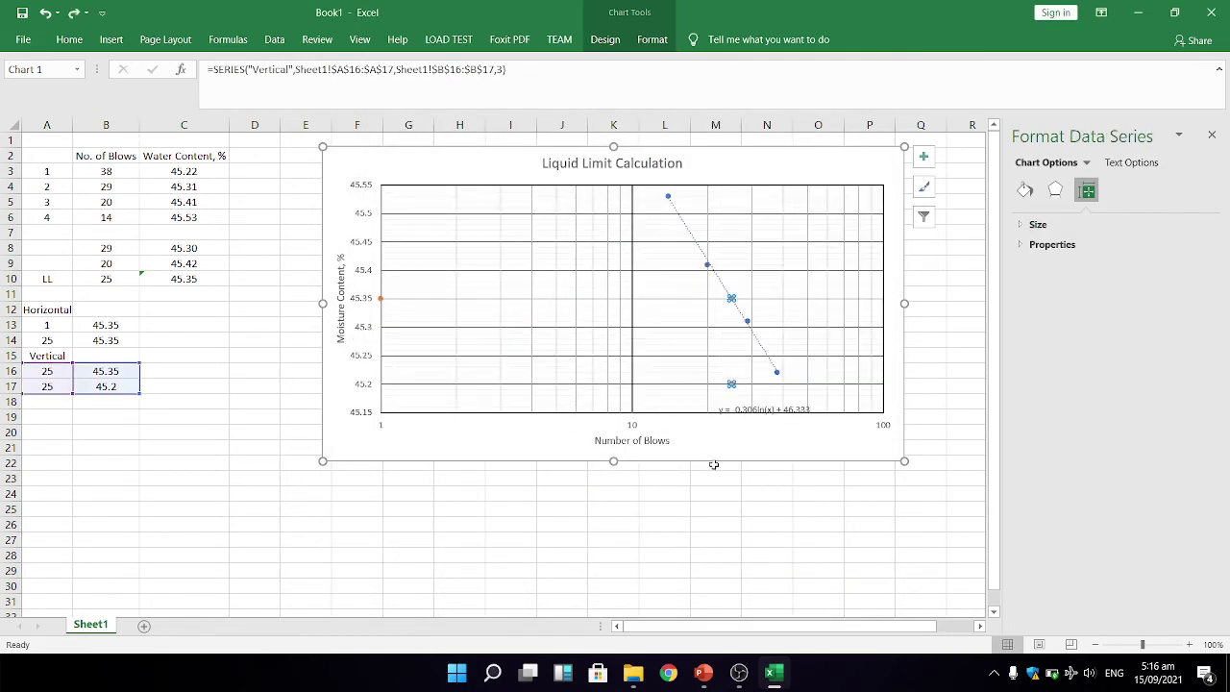
pyautogui.click(726, 447)
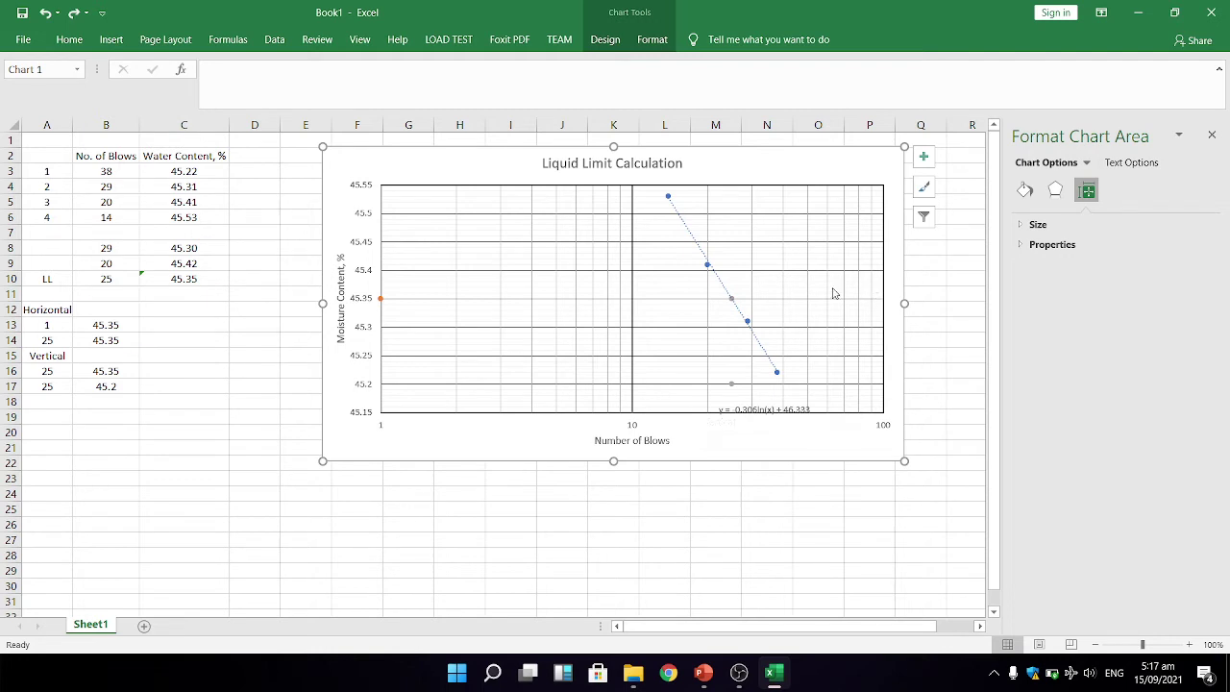
pyautogui.rightClick(111, 372)
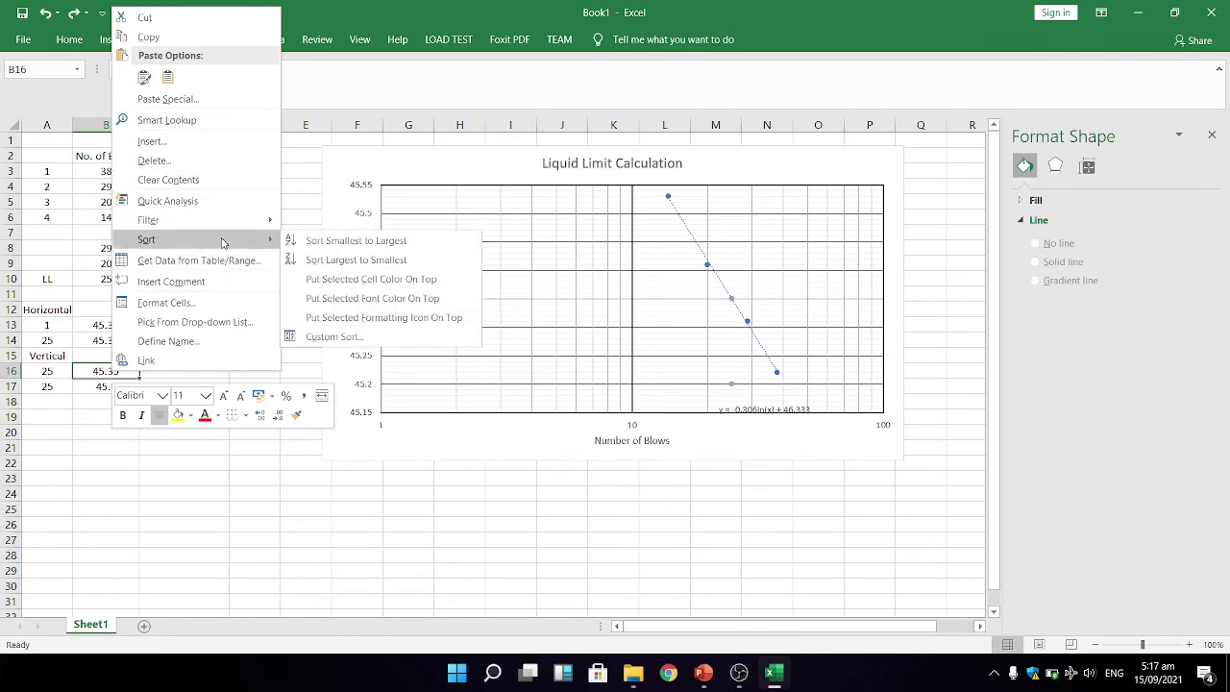
pyautogui.moveTo(214, 228)
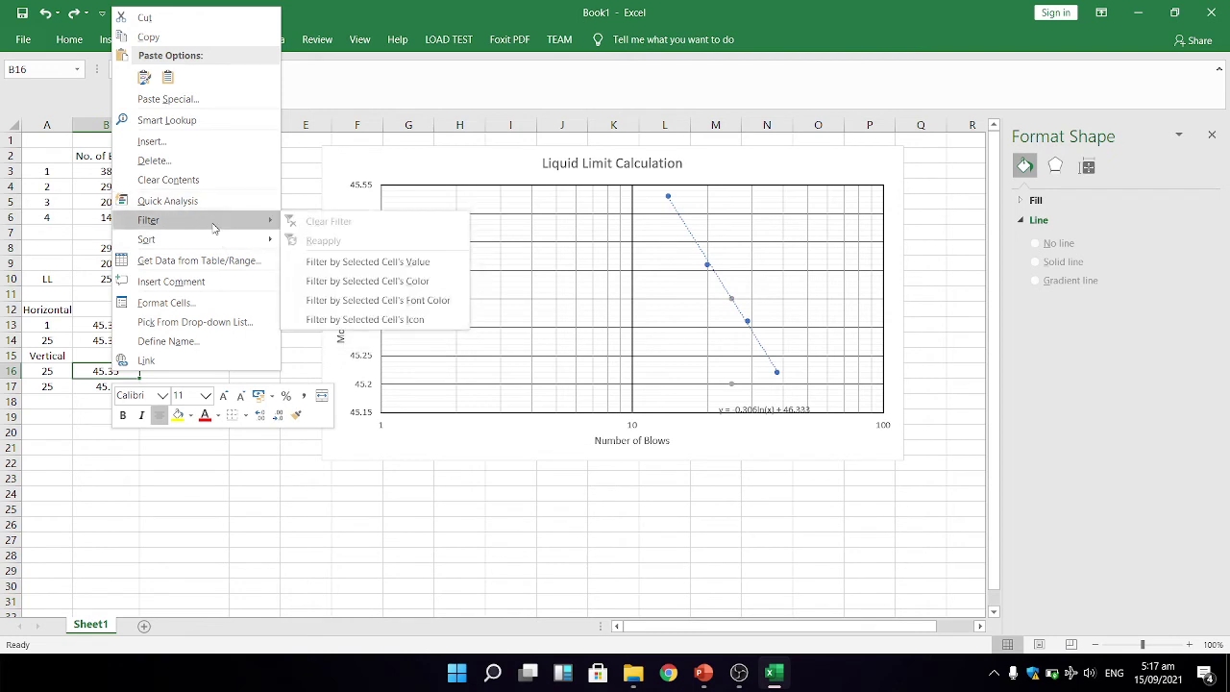
pyautogui.click(347, 492)
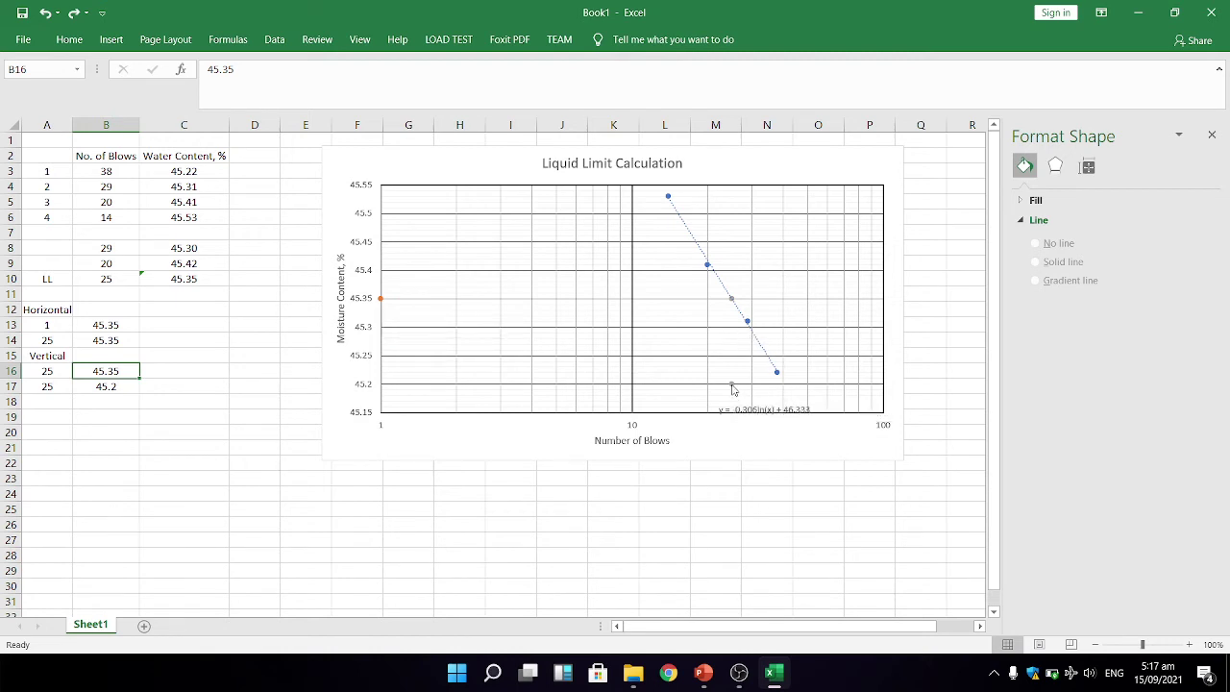
# Step: Clear the vertical line's lower water content value in cell B17
pyautogui.click(119, 387)
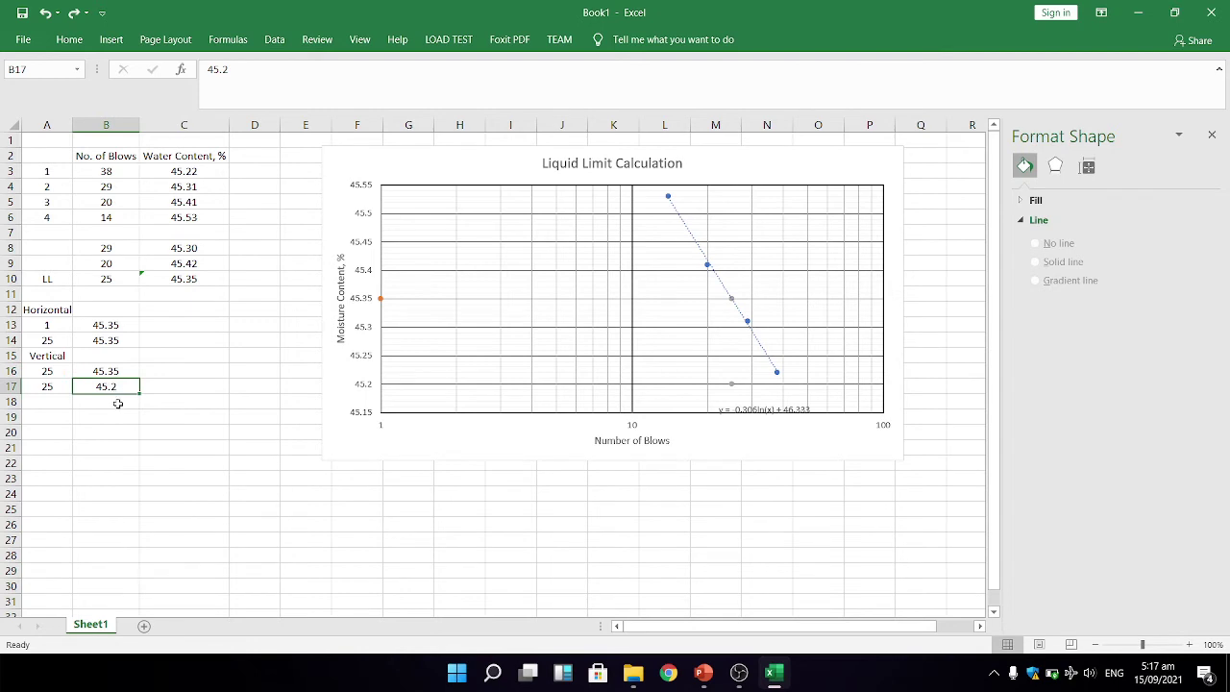
pyautogui.press('F2')
pyautogui.press('BackSpace')
pyautogui.press('BackSpace')
pyautogui.press('BackSpace')
pyautogui.press('BackSpace')
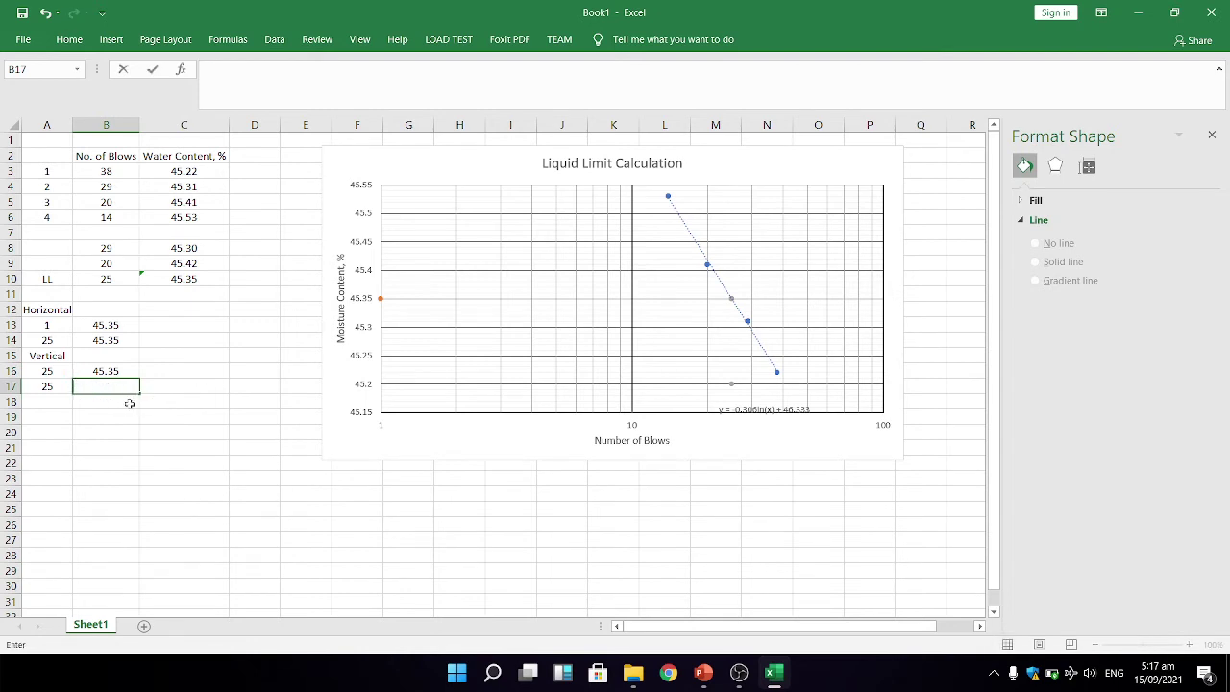
pyautogui.click(65, 398)
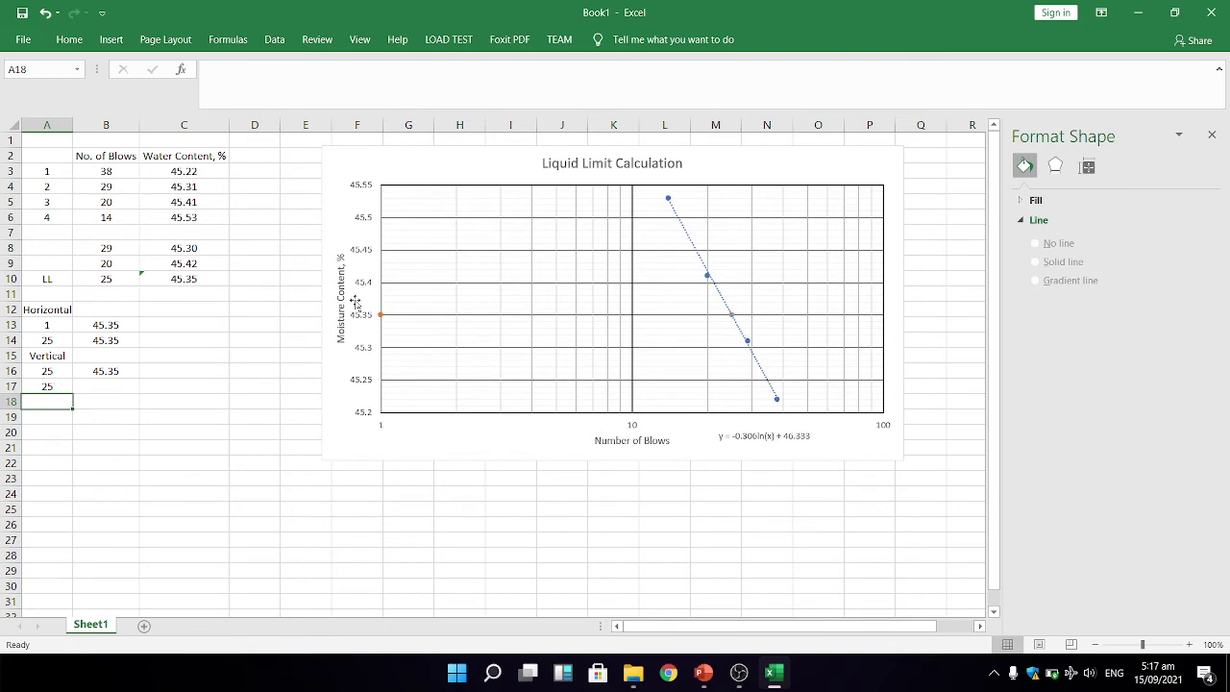
pyautogui.moveTo(384, 321)
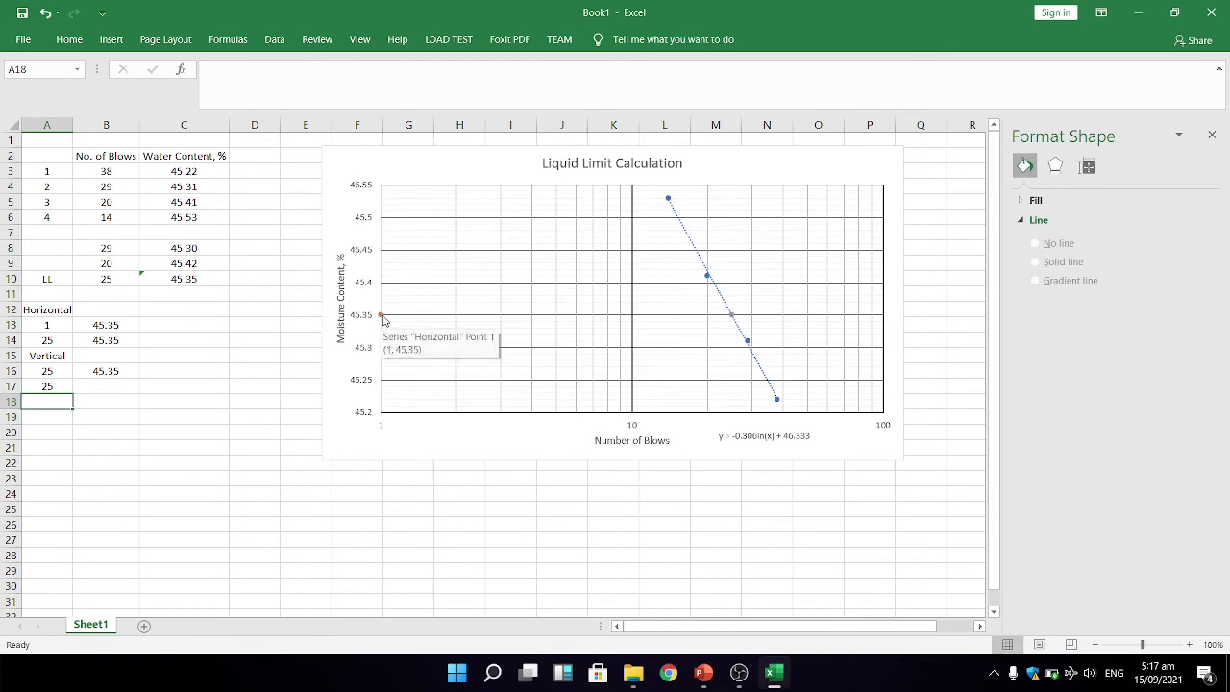
pyautogui.rightClick(732, 323)
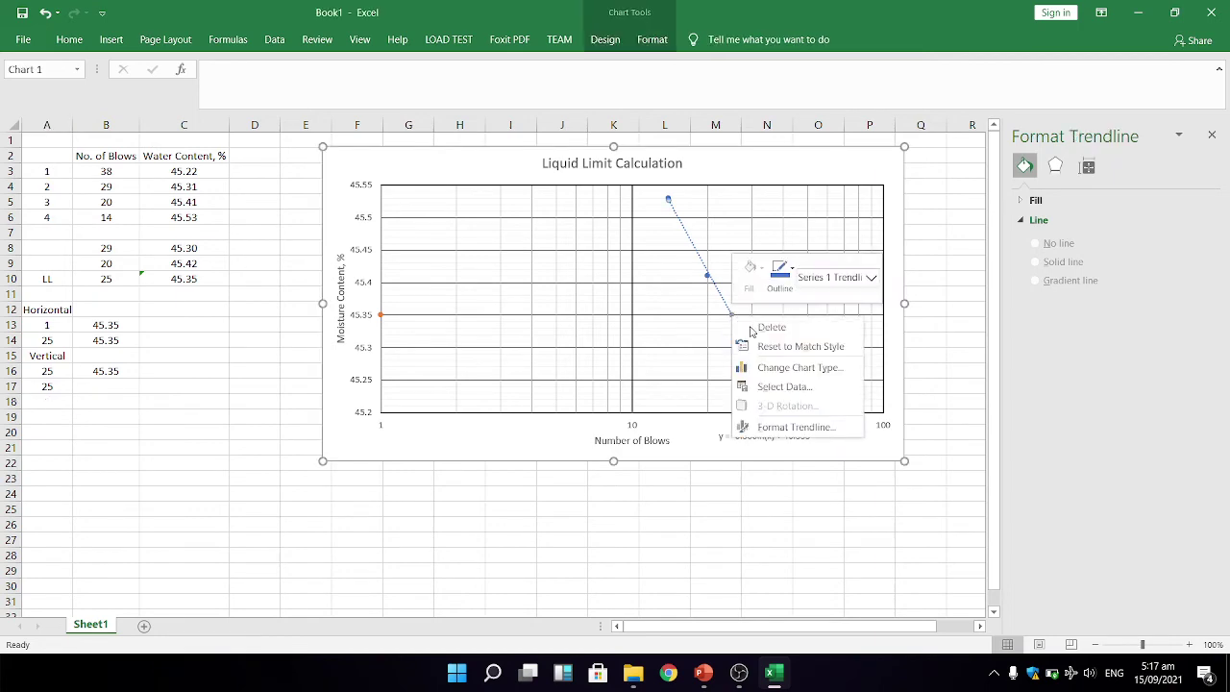
pyautogui.click(784, 387)
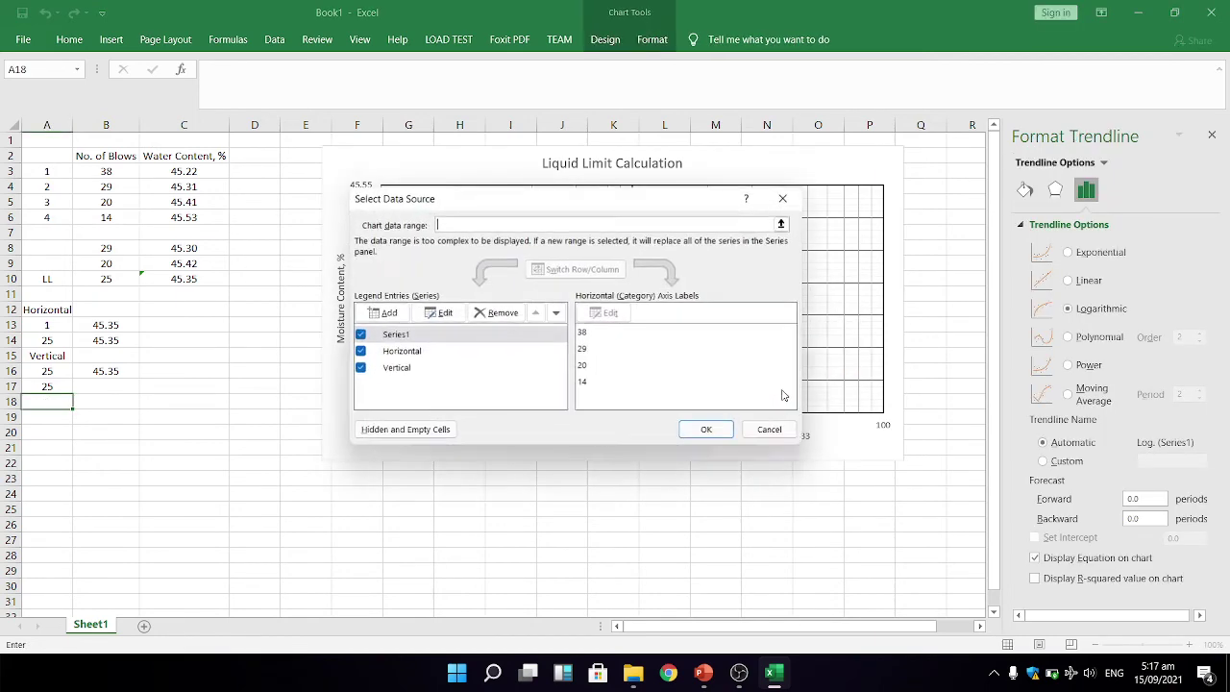
pyautogui.click(786, 198)
pyautogui.click(734, 327)
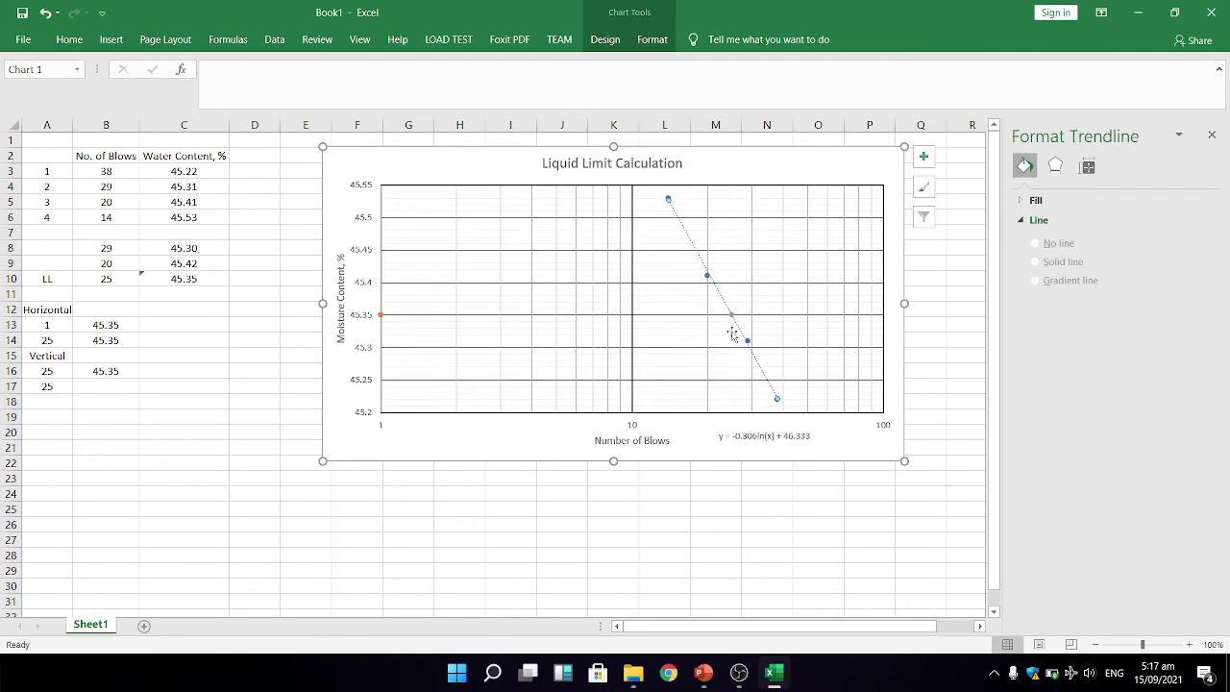
pyautogui.rightClick(732, 317)
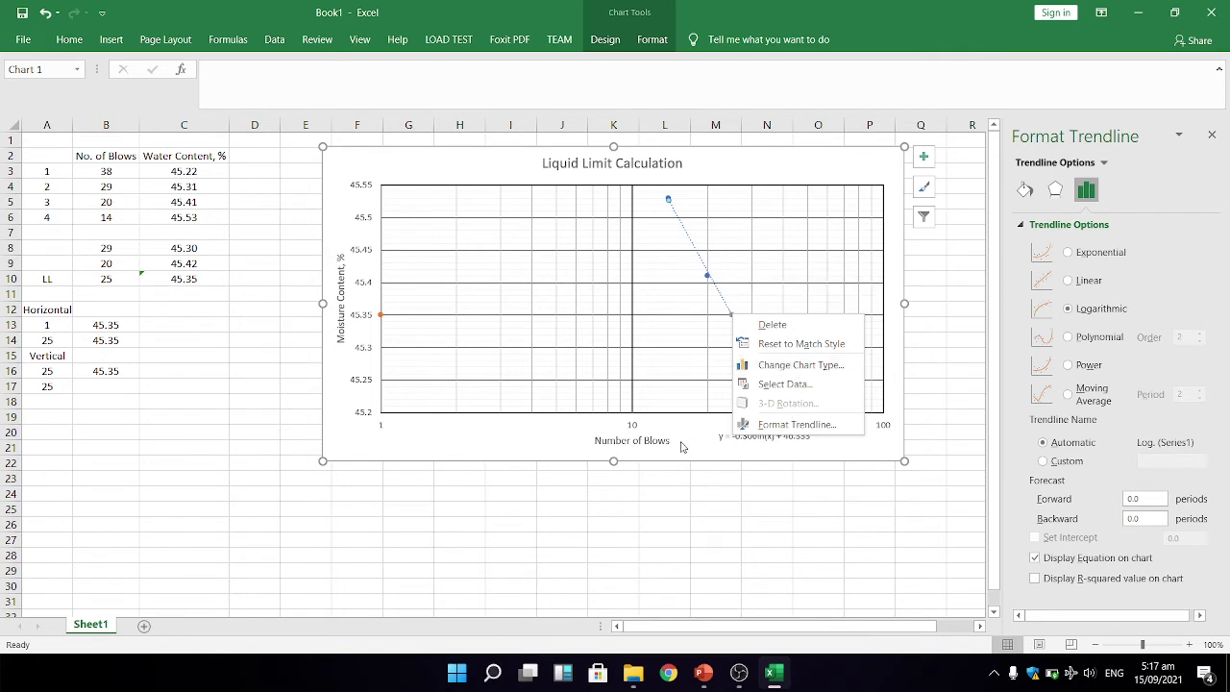
pyautogui.press('Escape')
# Step: Try the Line chart type for only the Horizontal series in the custom combination chart
pyautogui.click(381, 317)
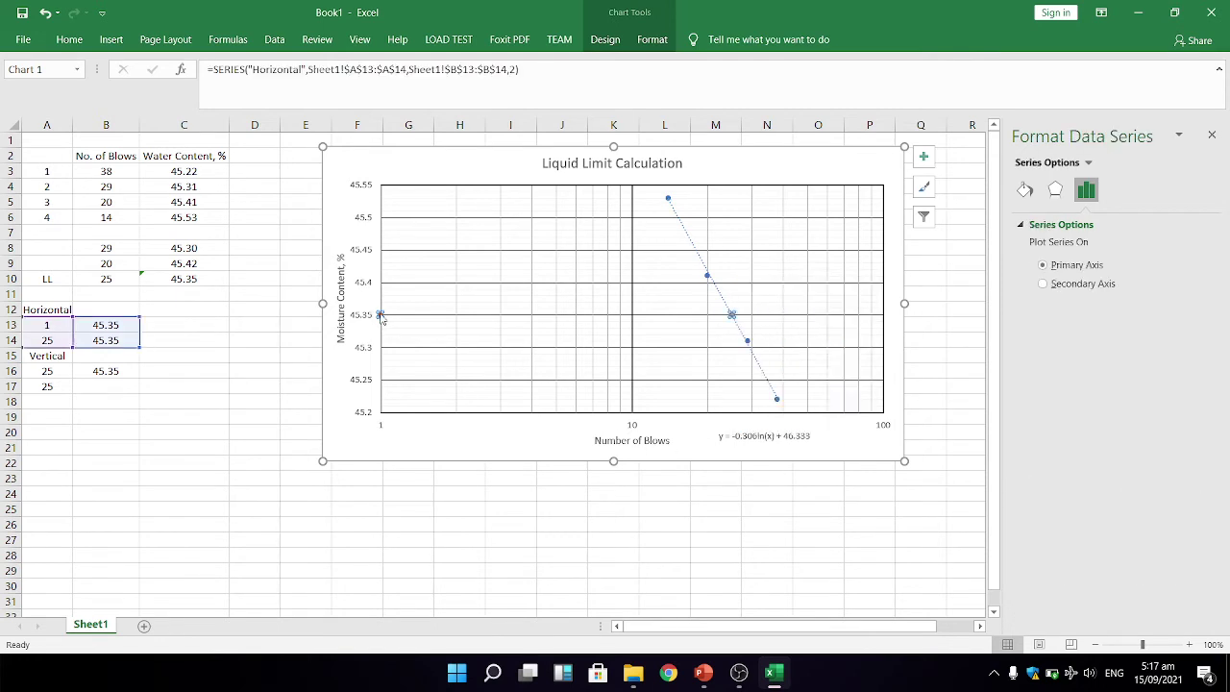
pyautogui.rightClick(381, 316)
pyautogui.click(462, 365)
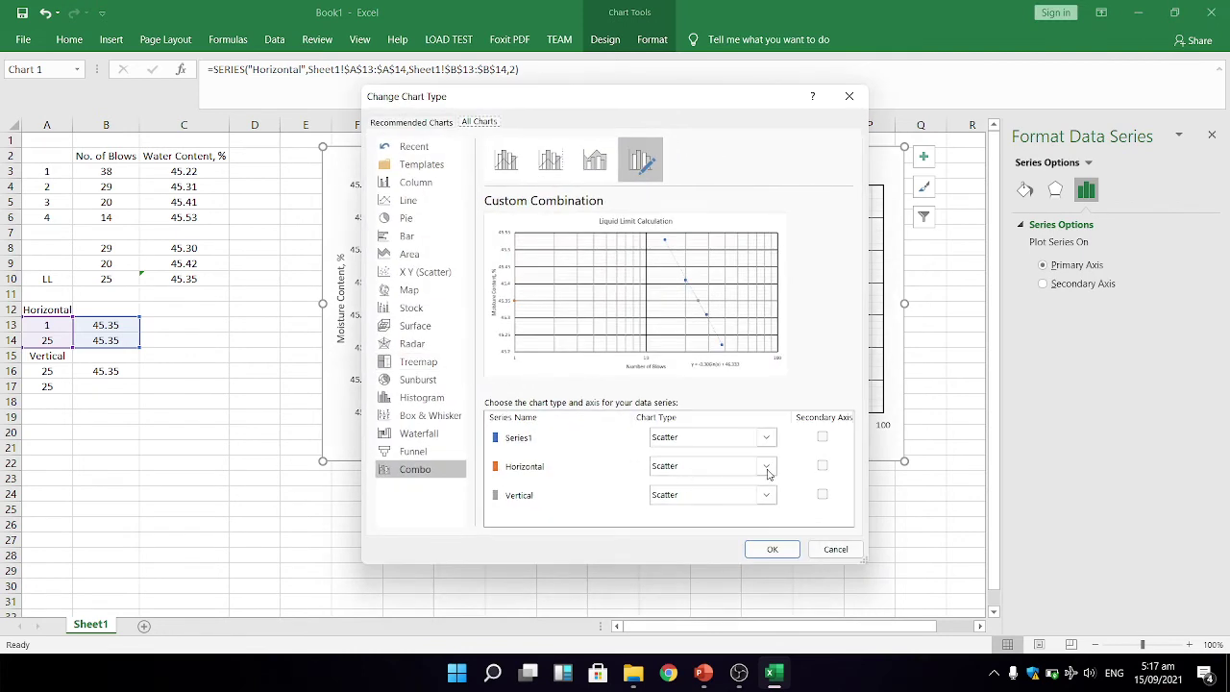
pyautogui.click(766, 467)
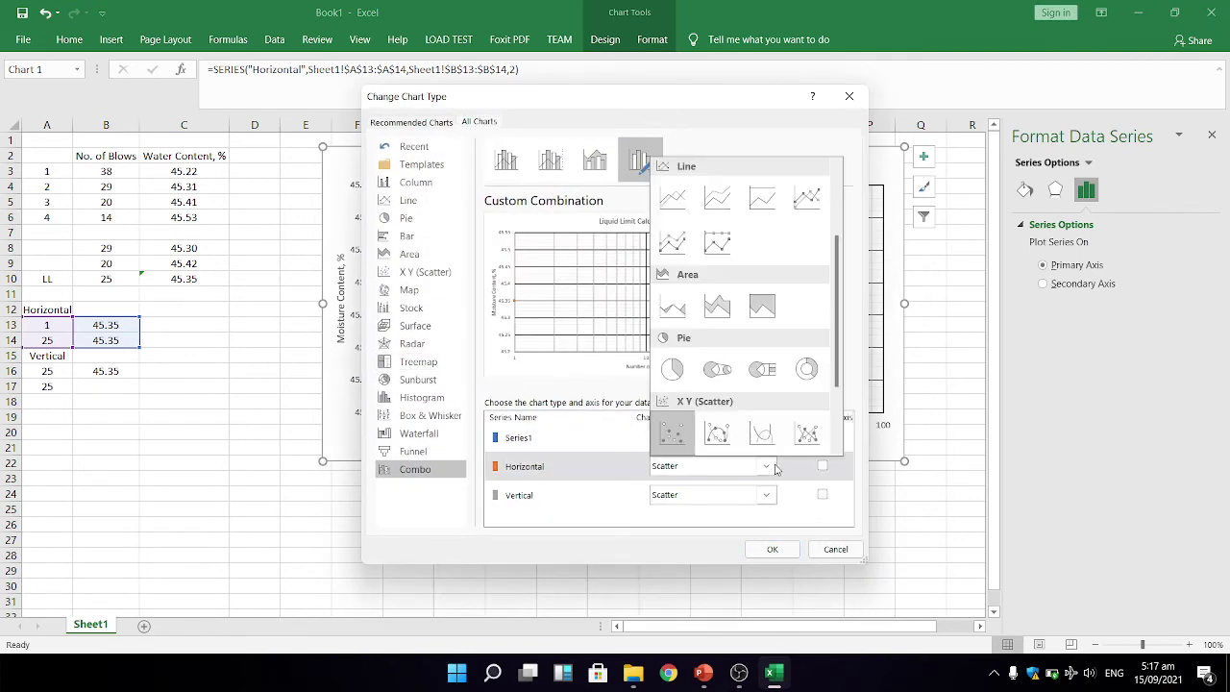
pyautogui.click(672, 201)
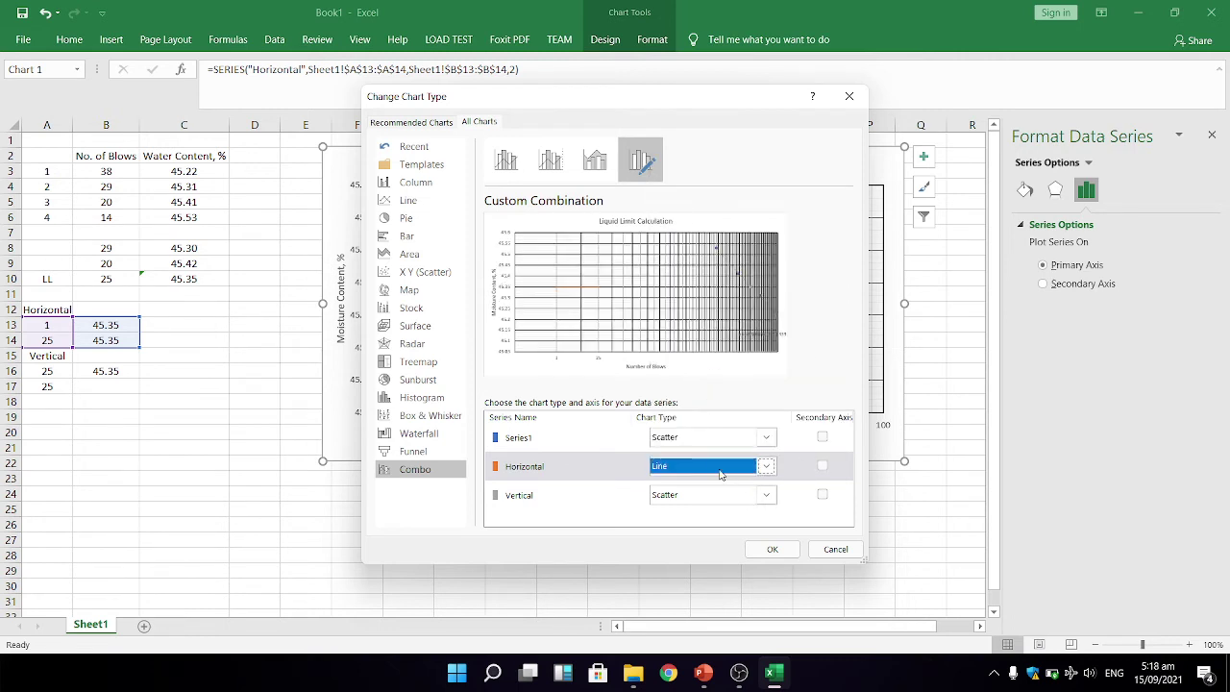
pyautogui.click(772, 550)
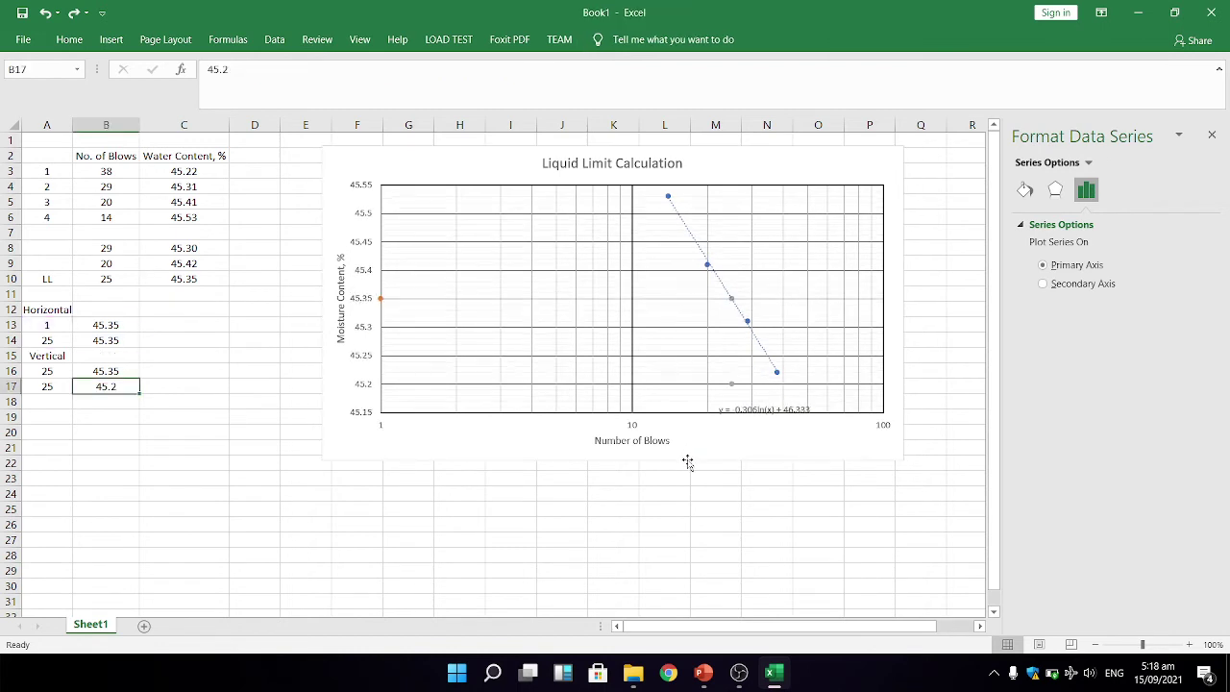
# Step: Minimize the workbook to view the liquid limit example problem slide in PowerPoint, and return to Excel
pyautogui.click(642, 444)
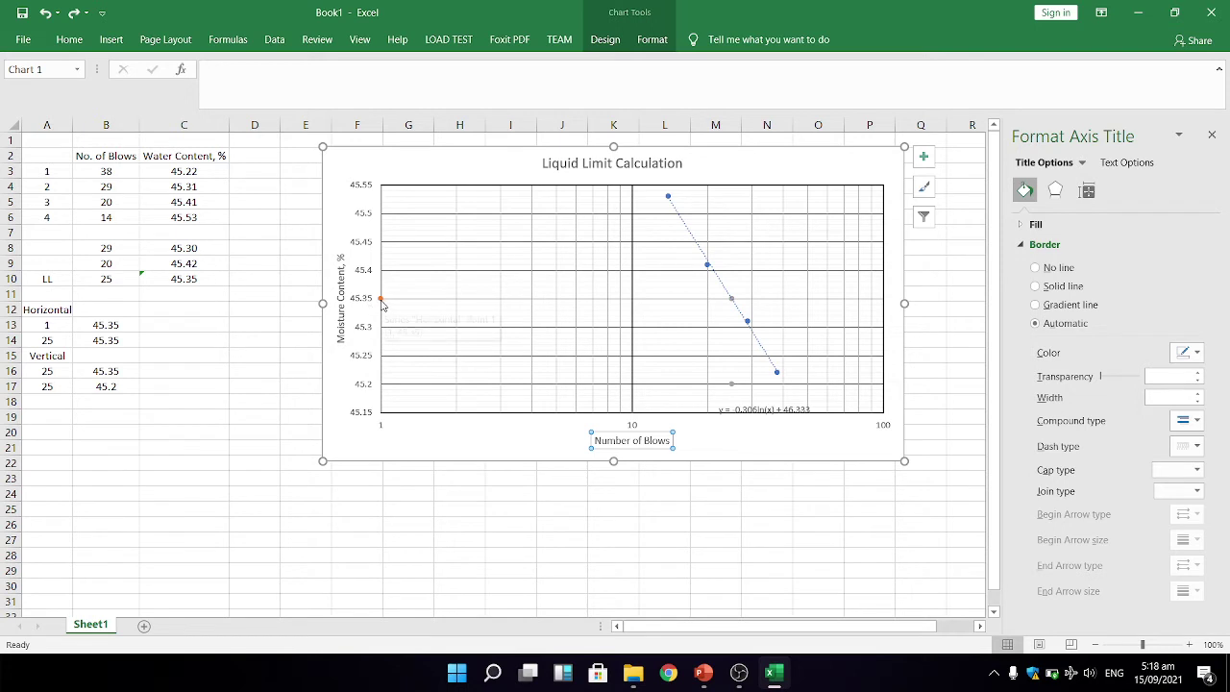
pyautogui.moveTo(382, 305)
pyautogui.click(406, 496)
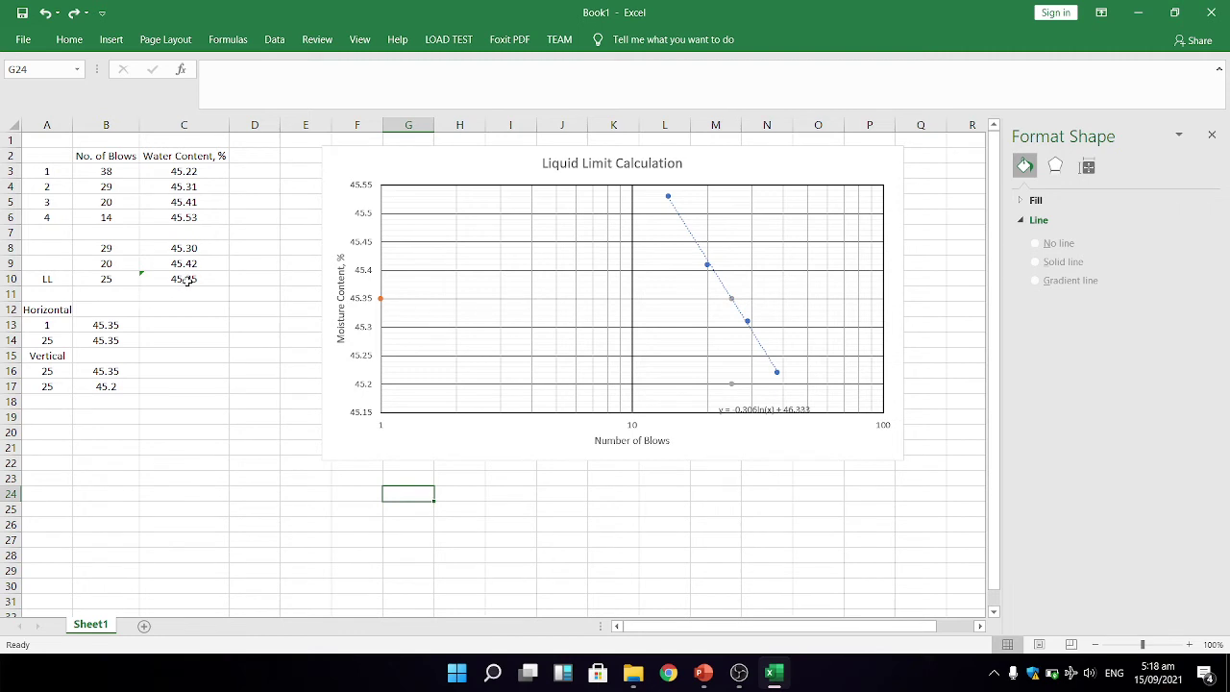
pyautogui.click(1137, 14)
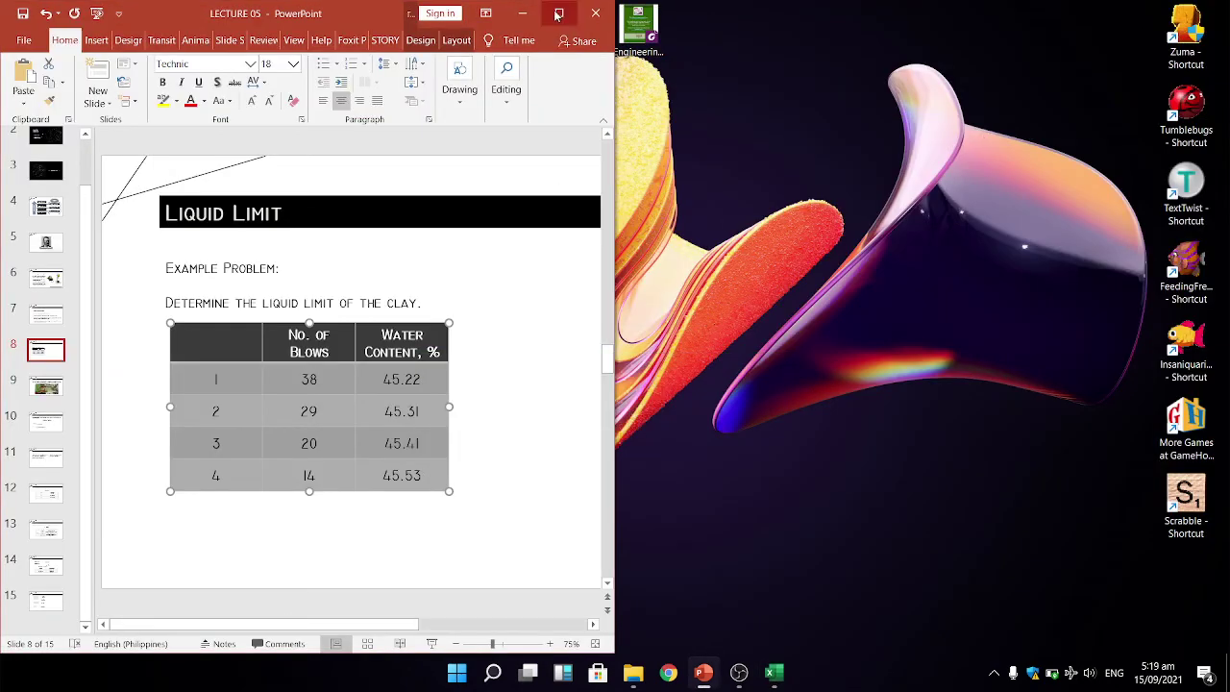
pyautogui.click(774, 676)
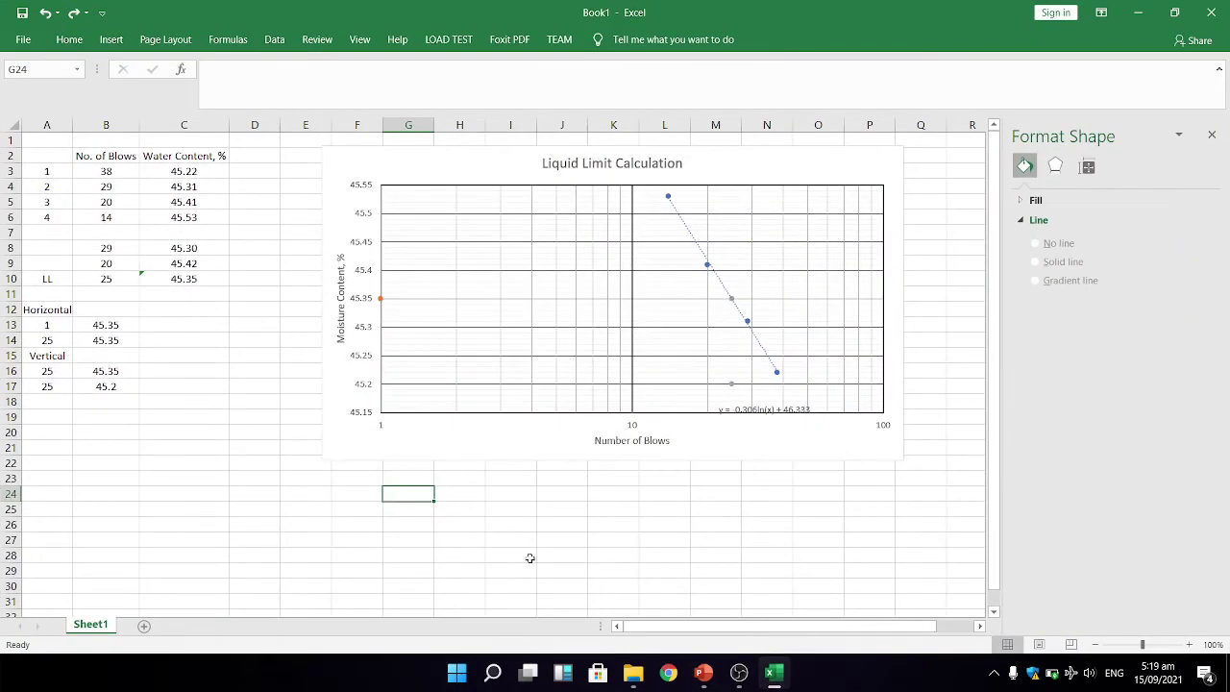
# Step: Delete the horizontal and vertical line labels and data in cells A12:B17, leaving the Liquid Limit Calculation chart selected
pyautogui.moveTo(28, 311); pyautogui.dragTo(88, 386)
pyautogui.press('Delete')
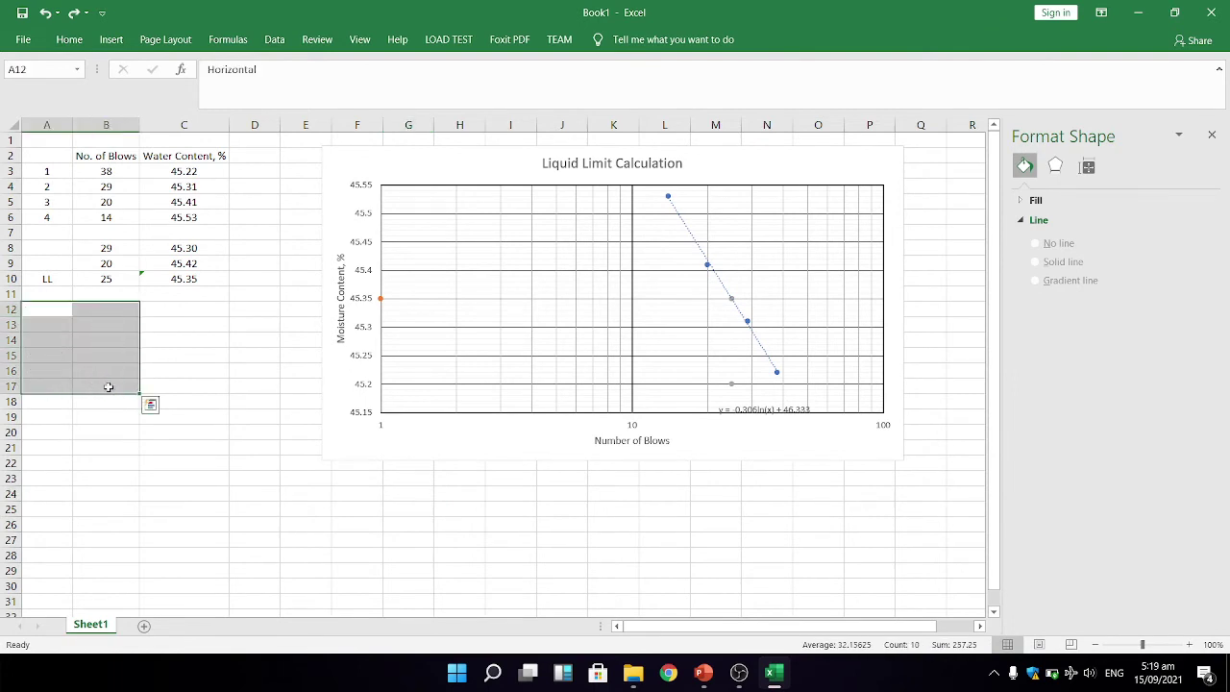
pyautogui.click(431, 509)
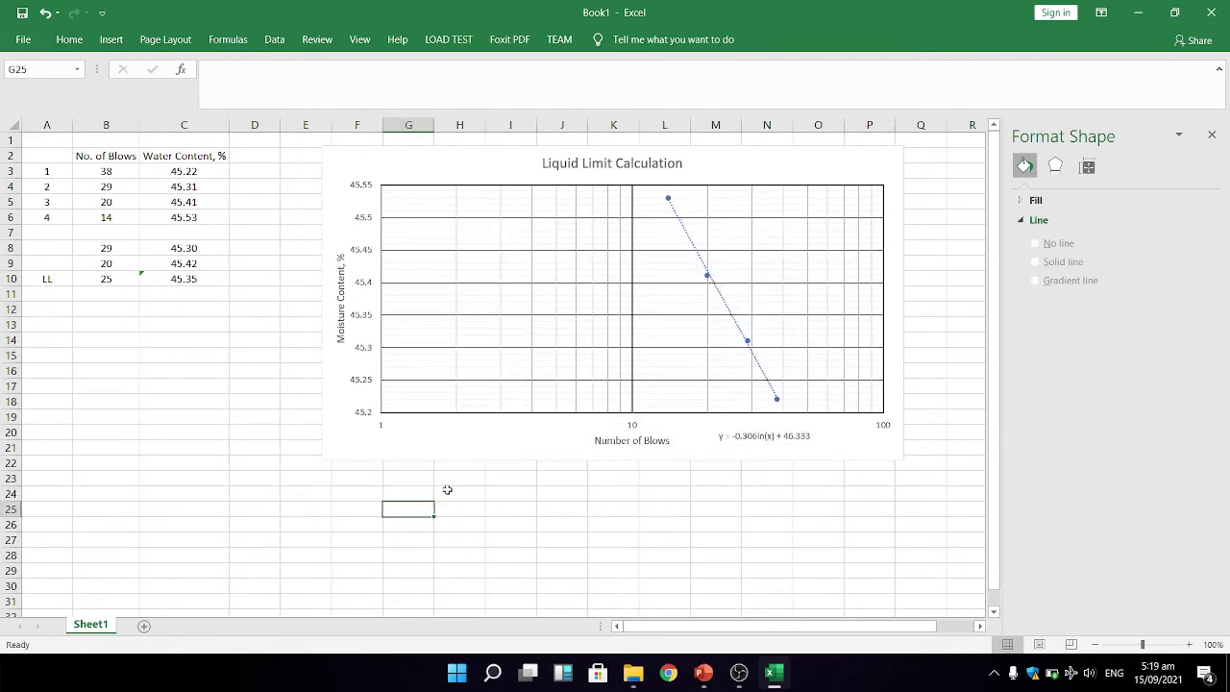
pyautogui.click(378, 158)
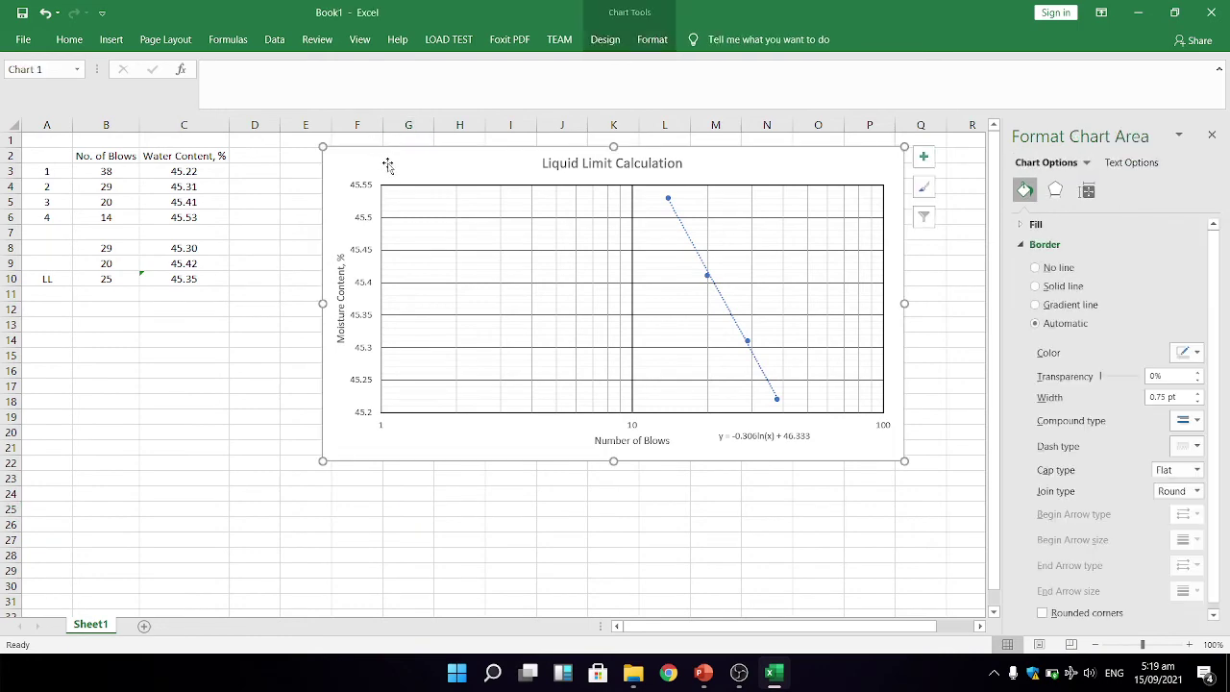
# Step: Minimize the workbook, maximize the LECTURE 05 presentation in PowerPoint, and switch to the CE 111 folder in File Explorer
pyautogui.click(1138, 13)
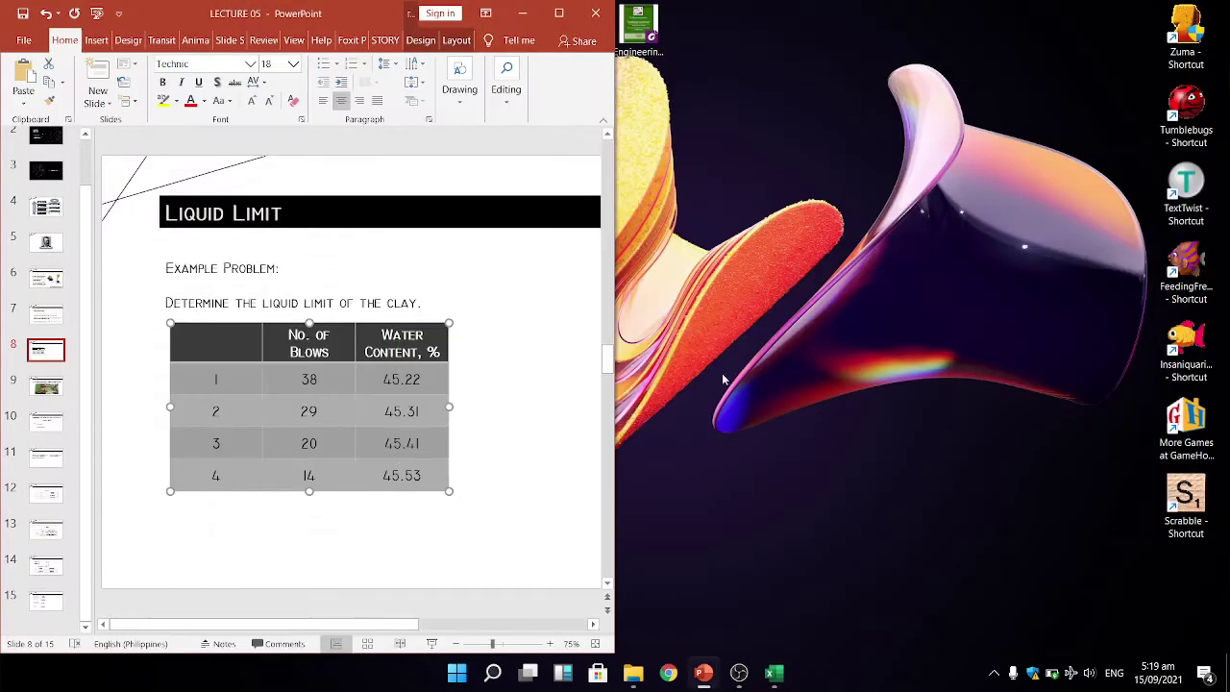
pyautogui.click(560, 15)
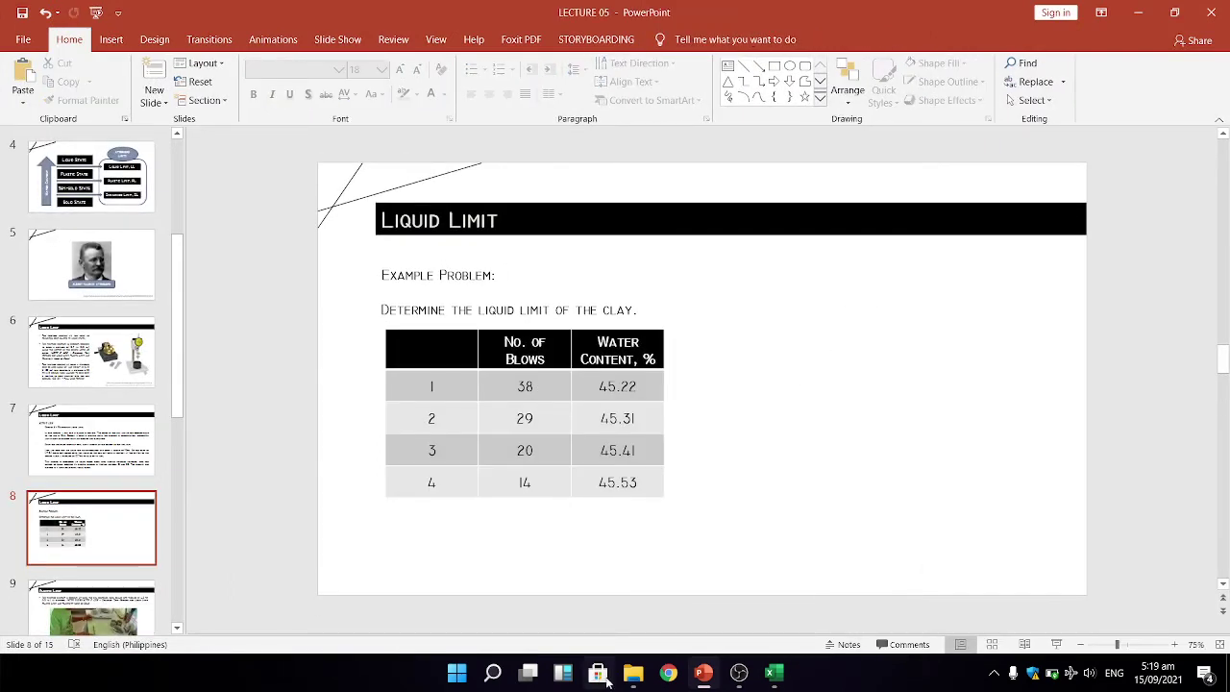
pyautogui.moveTo(633, 684)
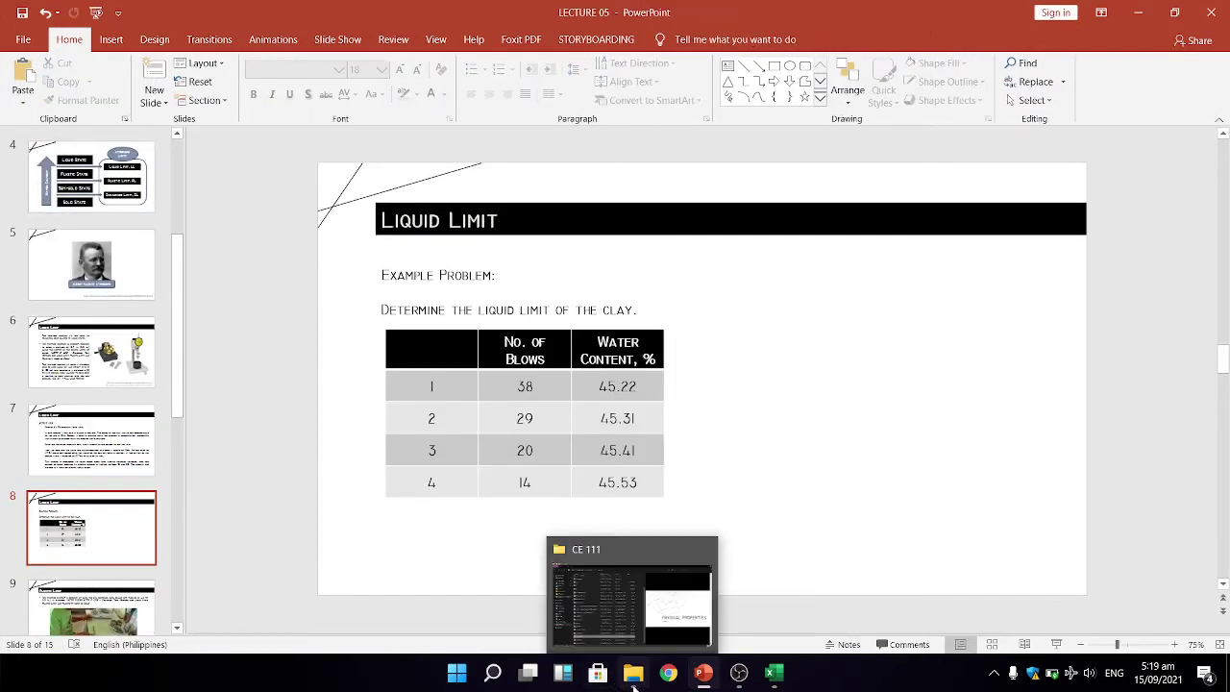
pyautogui.click(632, 596)
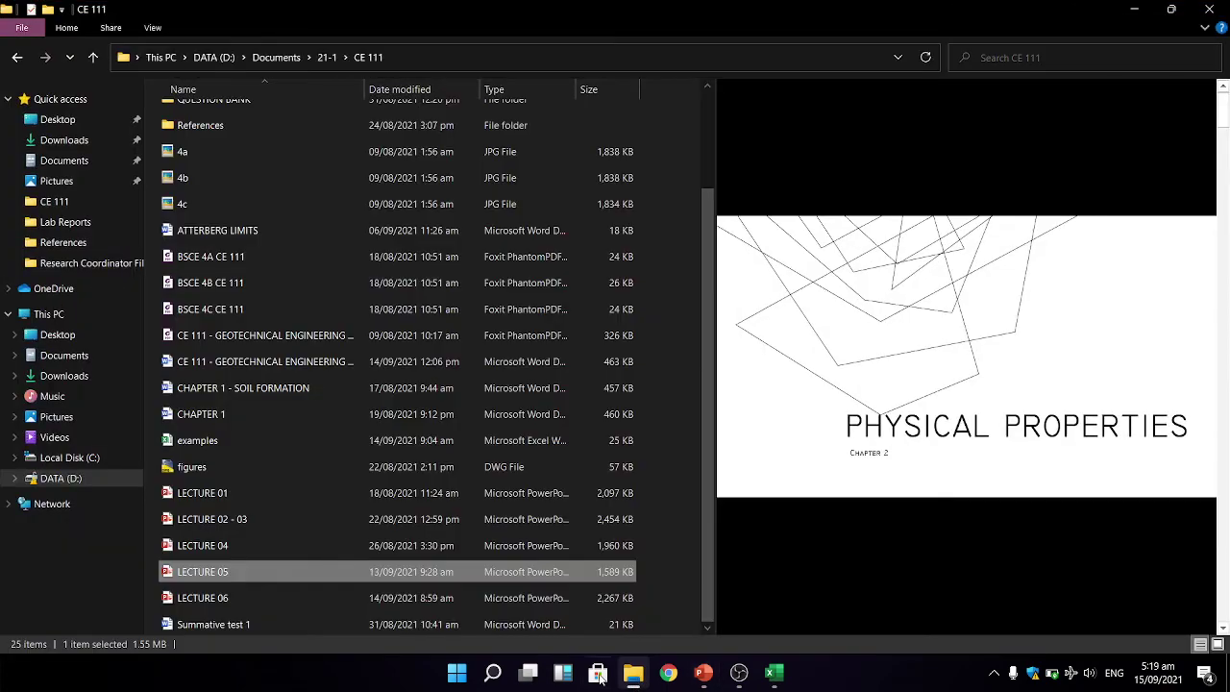